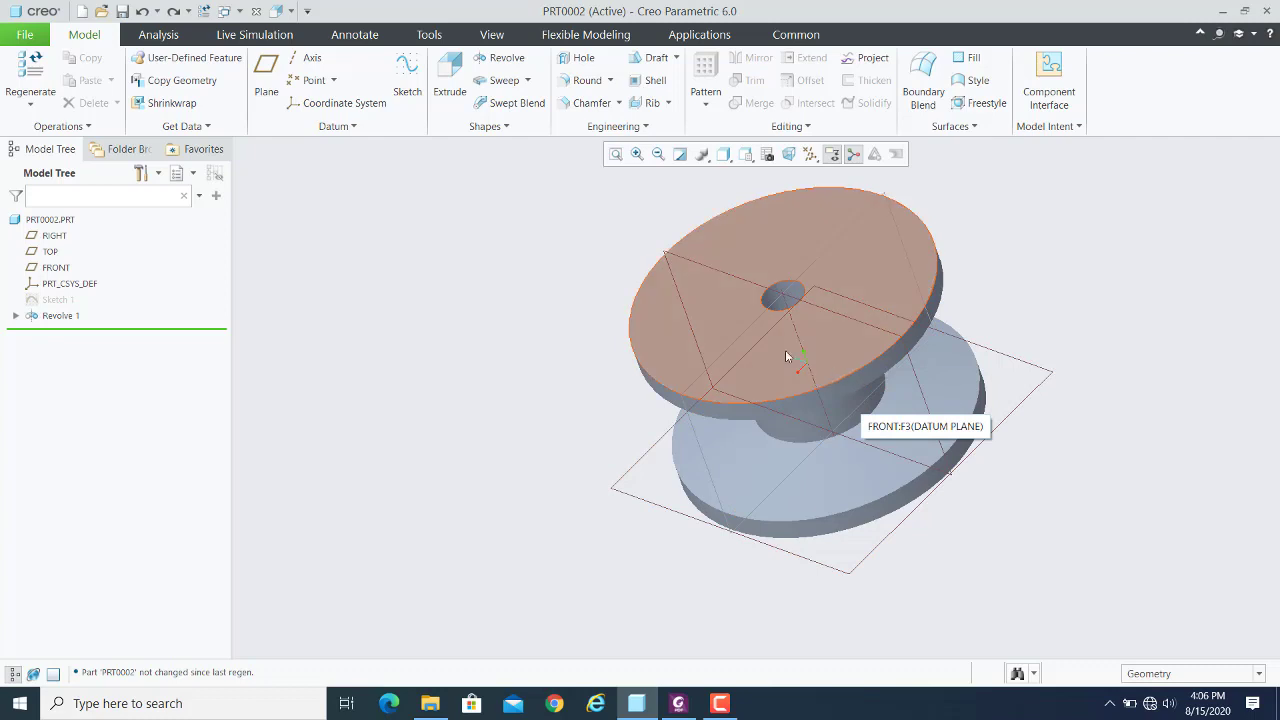
# Examine the dimensions of the revolved profile in Sketch 1, leave it without edits, and restore the standard orientation
pyautogui.click(44, 300)
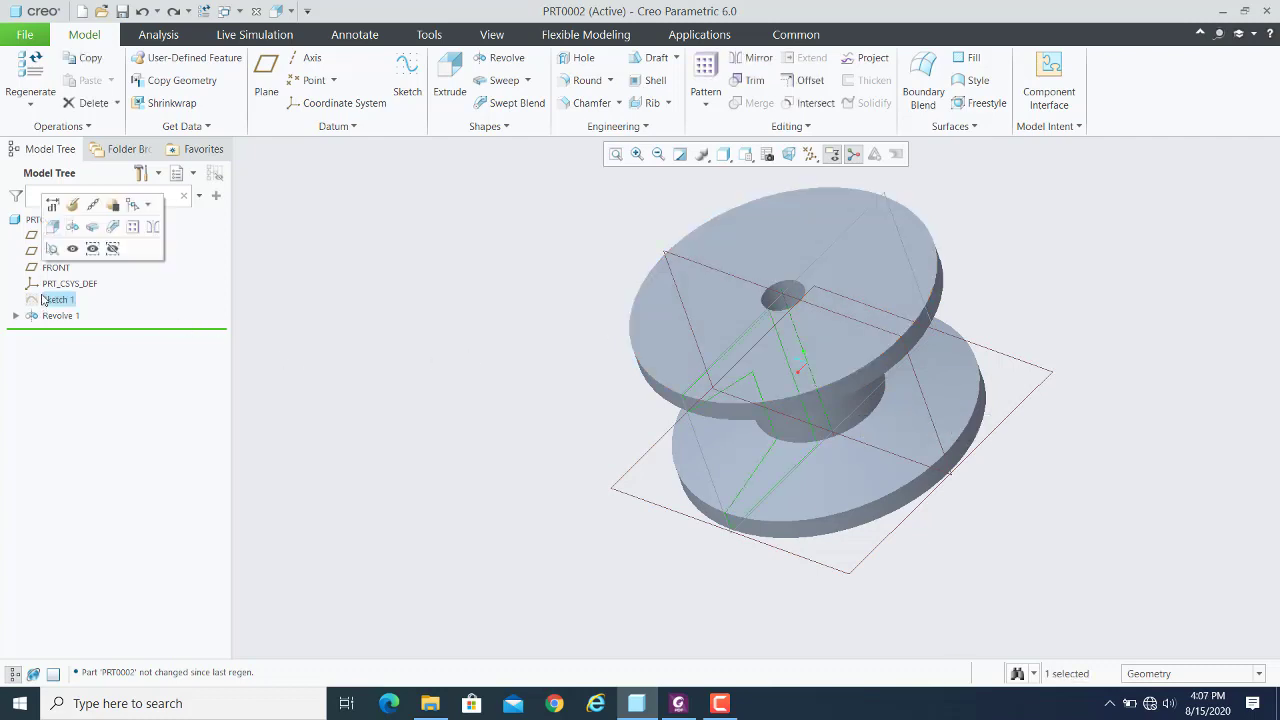
pyautogui.click(75, 206)
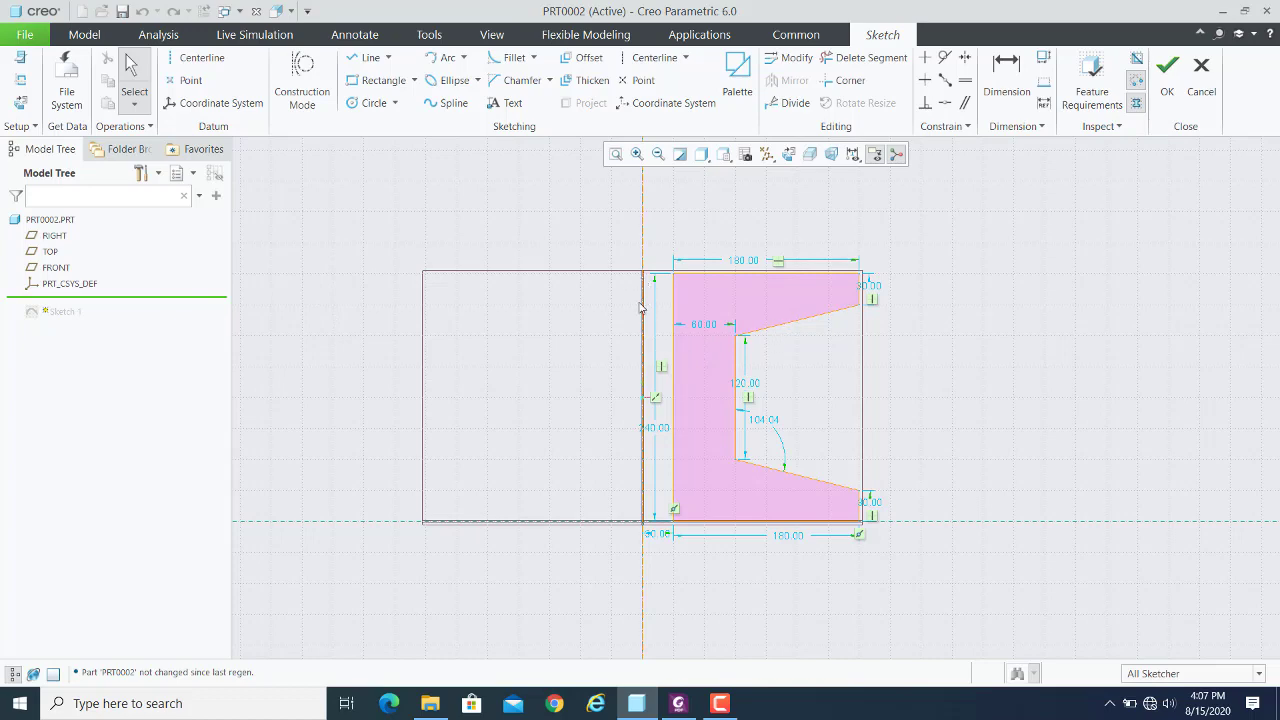
pyautogui.click(1202, 75)
pyautogui.click(704, 381)
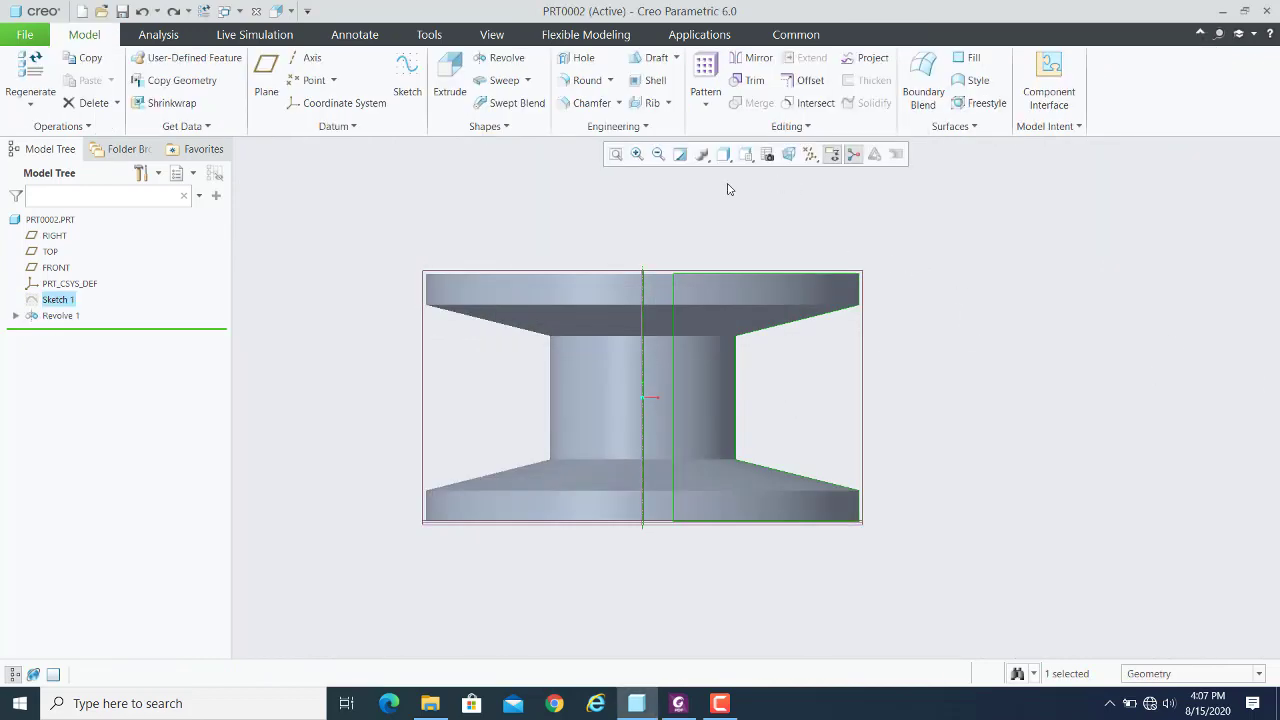
pyautogui.click(745, 154)
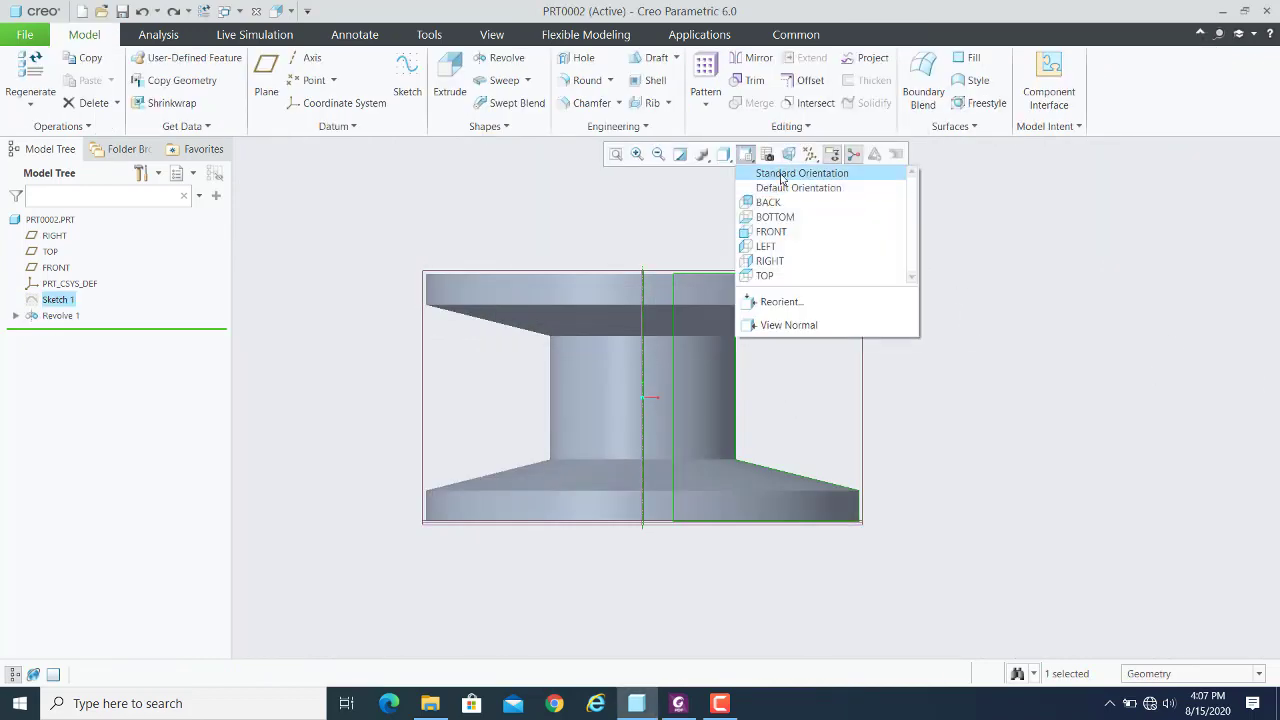
pyautogui.click(778, 171)
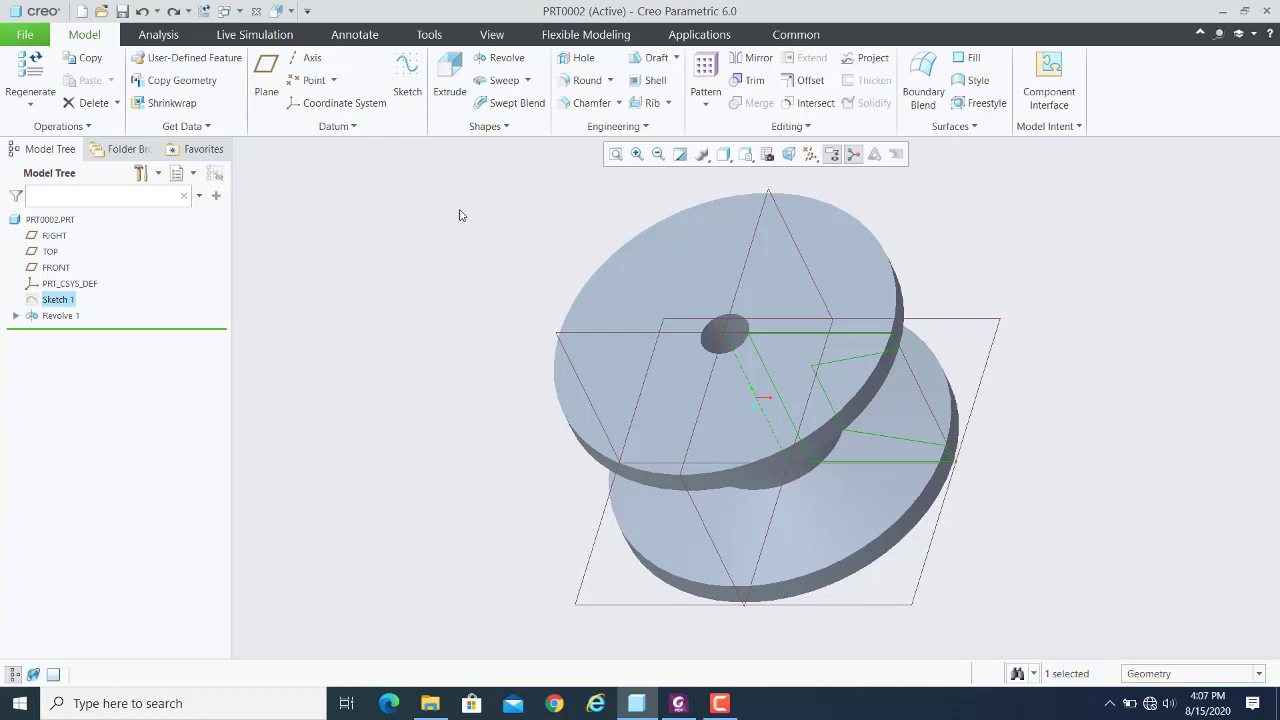
# Start a simple hole feature and place it on the flat outer face of the spool's upper flange
pyautogui.click(578, 60)
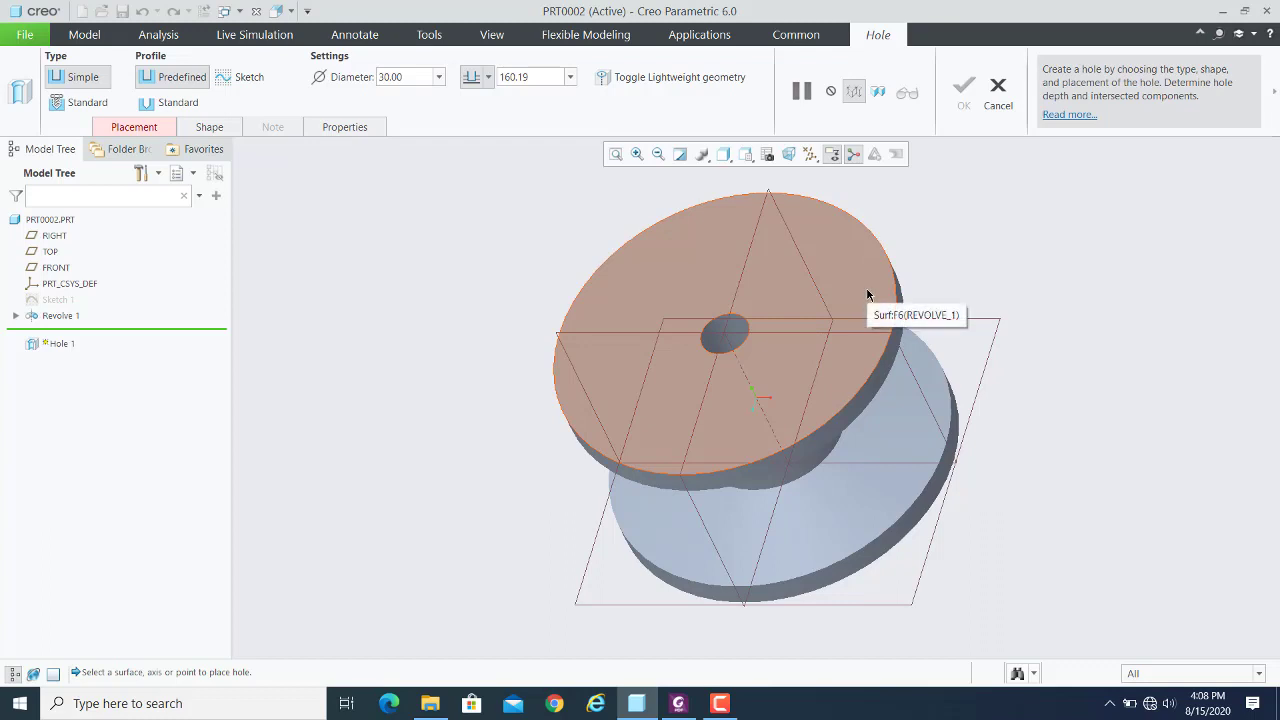
pyautogui.click(146, 129)
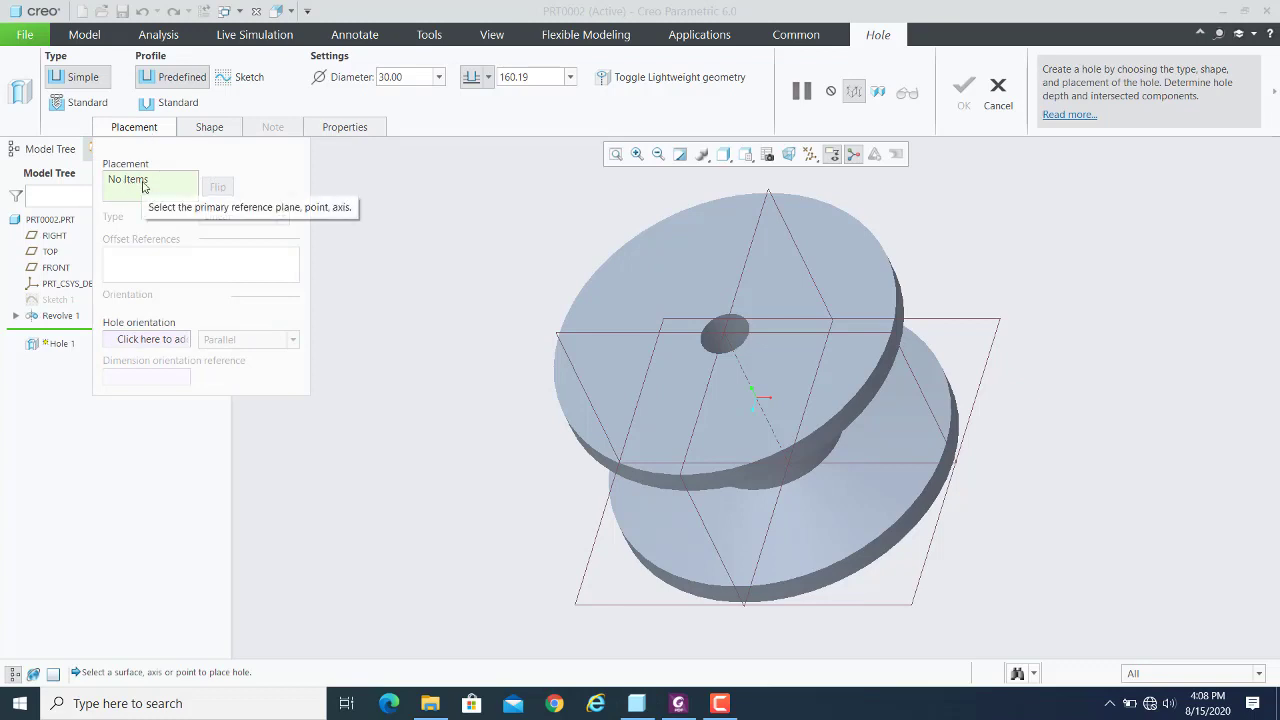
pyautogui.click(843, 263)
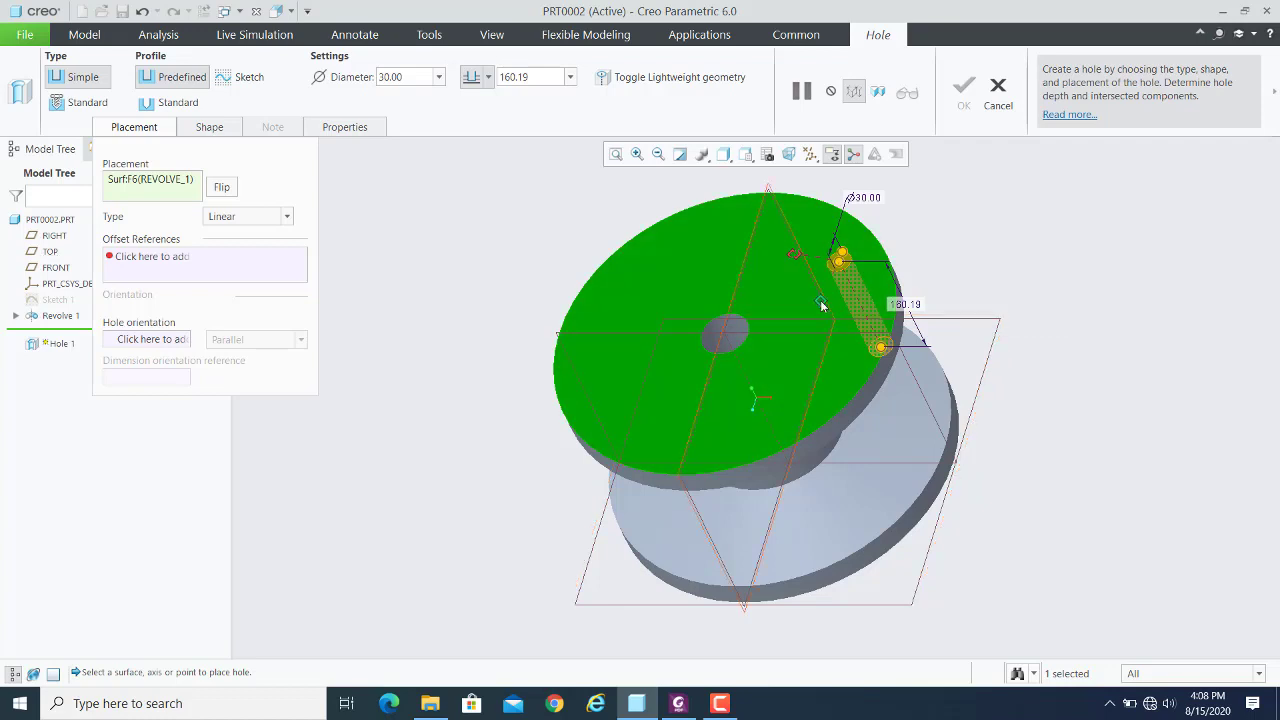
# Reference the linear hole to the RIGHT and FRONT datum planes and move it to offsets of about 135 and 92
pyautogui.moveTo(821, 304); pyautogui.dragTo(1021, 245)
pyautogui.moveTo(795, 256); pyautogui.dragTo(960, 215)
pyautogui.moveTo(962, 195); pyautogui.dragTo(770, 220)
pyautogui.moveTo(1020, 243); pyautogui.dragTo(852, 334)
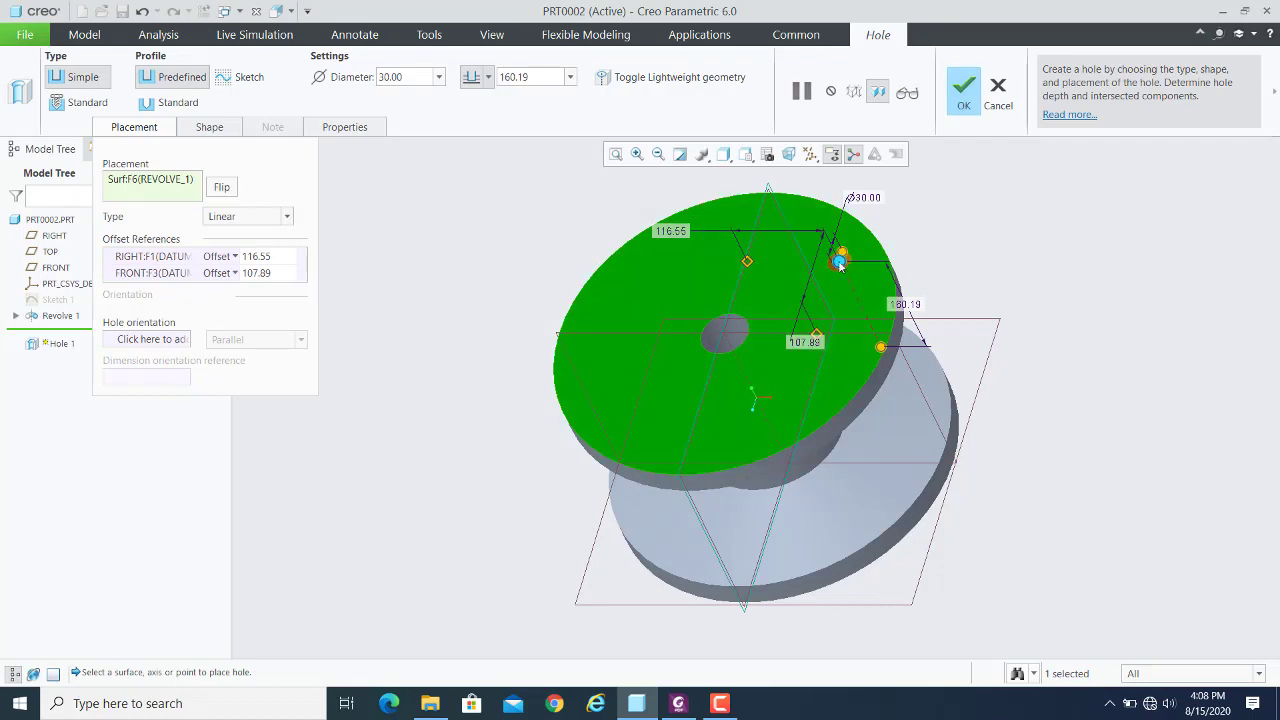
pyautogui.moveTo(840, 262)
pyautogui.mouseDown()
pyautogui.moveTo(771, 277)
pyautogui.moveTo(826, 277)
pyautogui.moveTo(828, 254)
pyautogui.moveTo(846, 249)
pyautogui.moveTo(766, 287)
pyautogui.moveTo(843, 292)
pyautogui.moveTo(846, 257)
pyautogui.moveTo(832, 290)
pyautogui.moveTo(858, 280)
pyautogui.moveTo(860, 264)
pyautogui.moveTo(849, 272)
pyautogui.mouseUp()
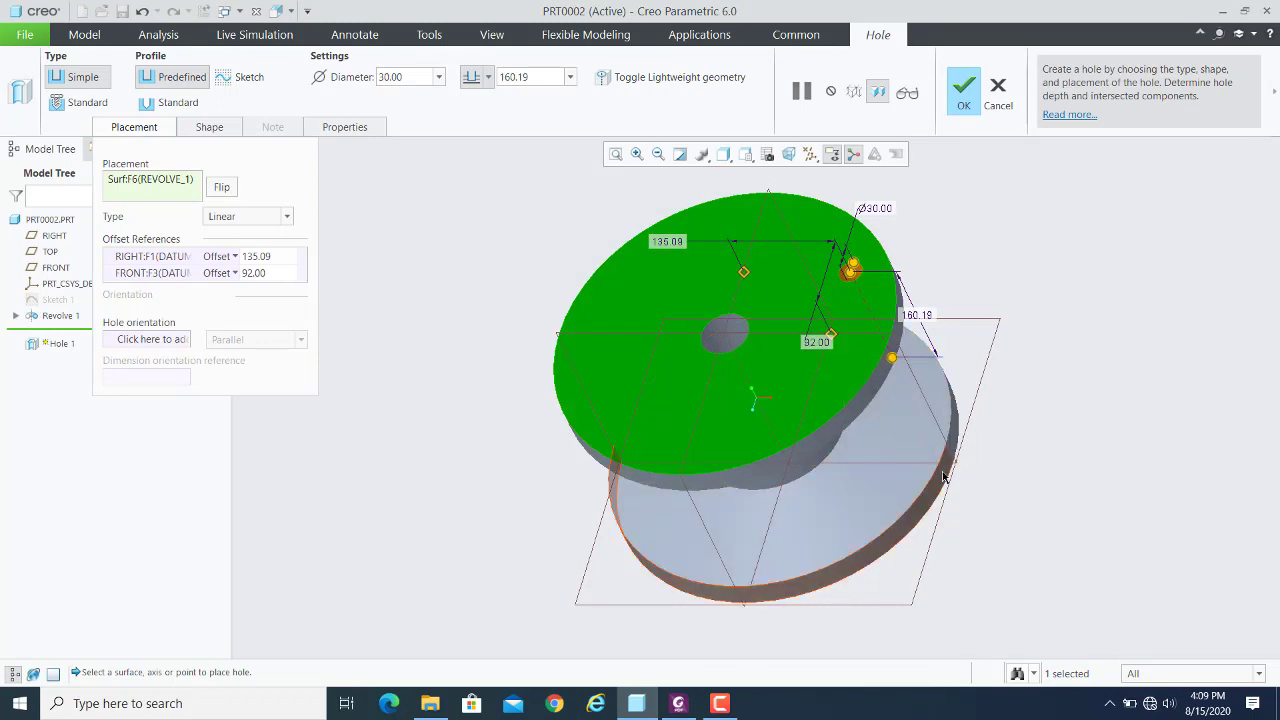
# Try placing the hole on the hub's cylindrical surface and the upper flange's rim, and review the available placement types
pyautogui.moveTo(943, 472); pyautogui.dragTo(942, 396, button='middle')
pyautogui.click(814, 386)
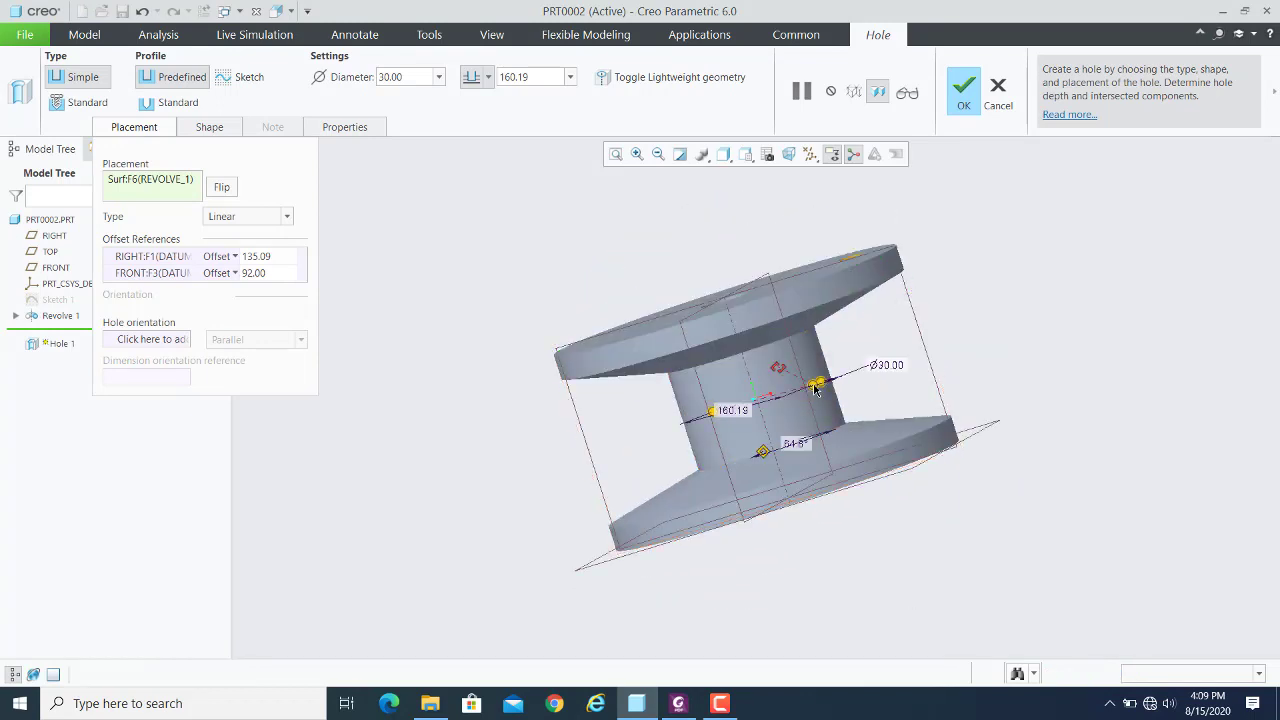
pyautogui.moveTo(961, 326); pyautogui.dragTo(966, 351, button='middle')
pyautogui.click(875, 322)
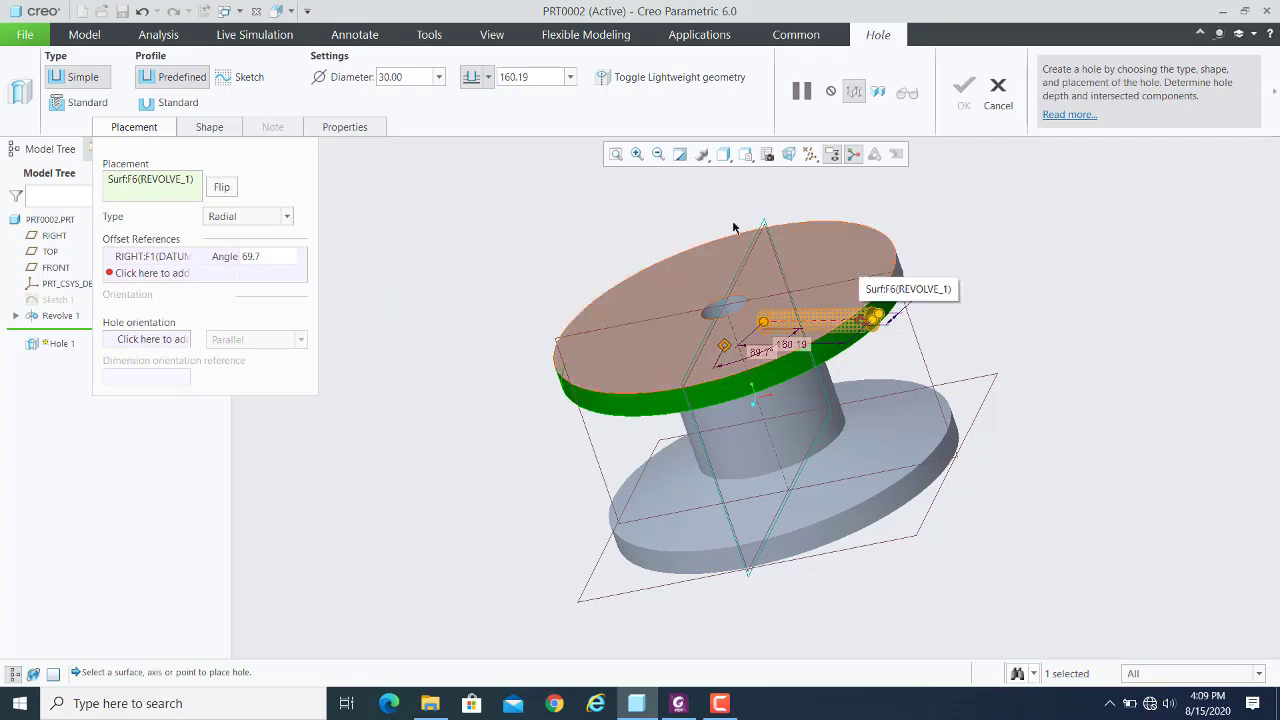
pyautogui.click(288, 218)
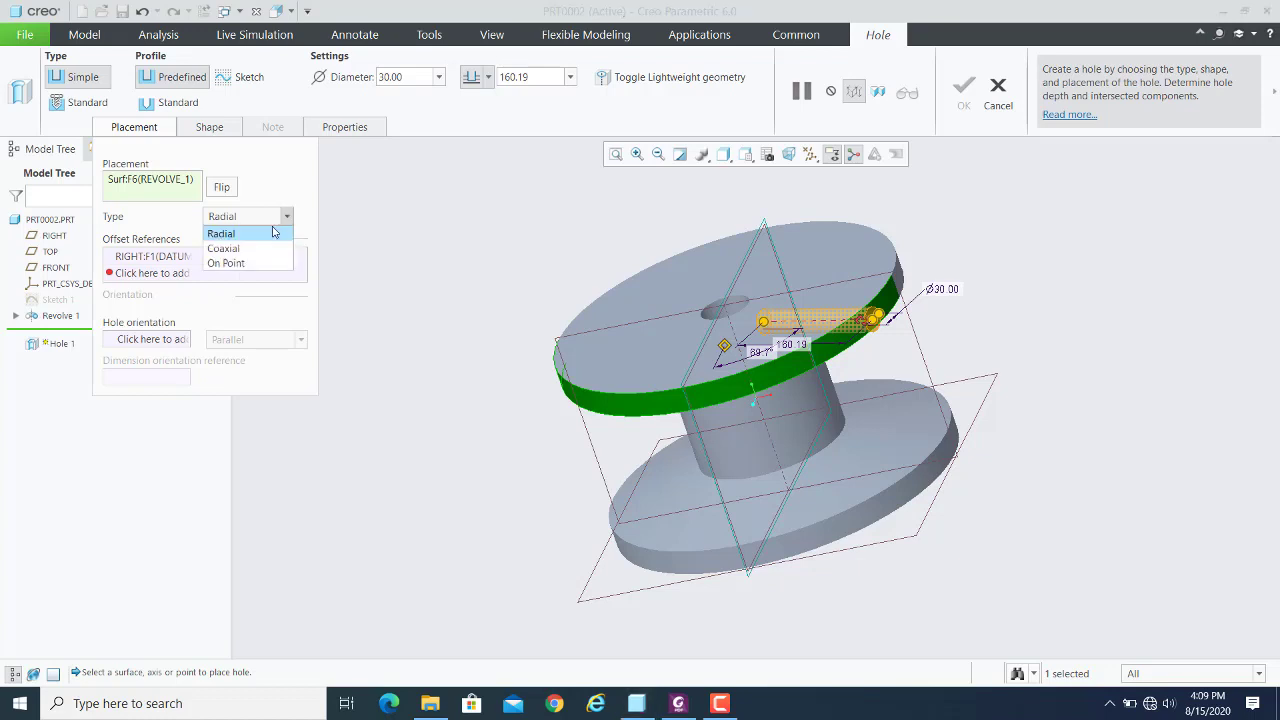
pyautogui.click(856, 250)
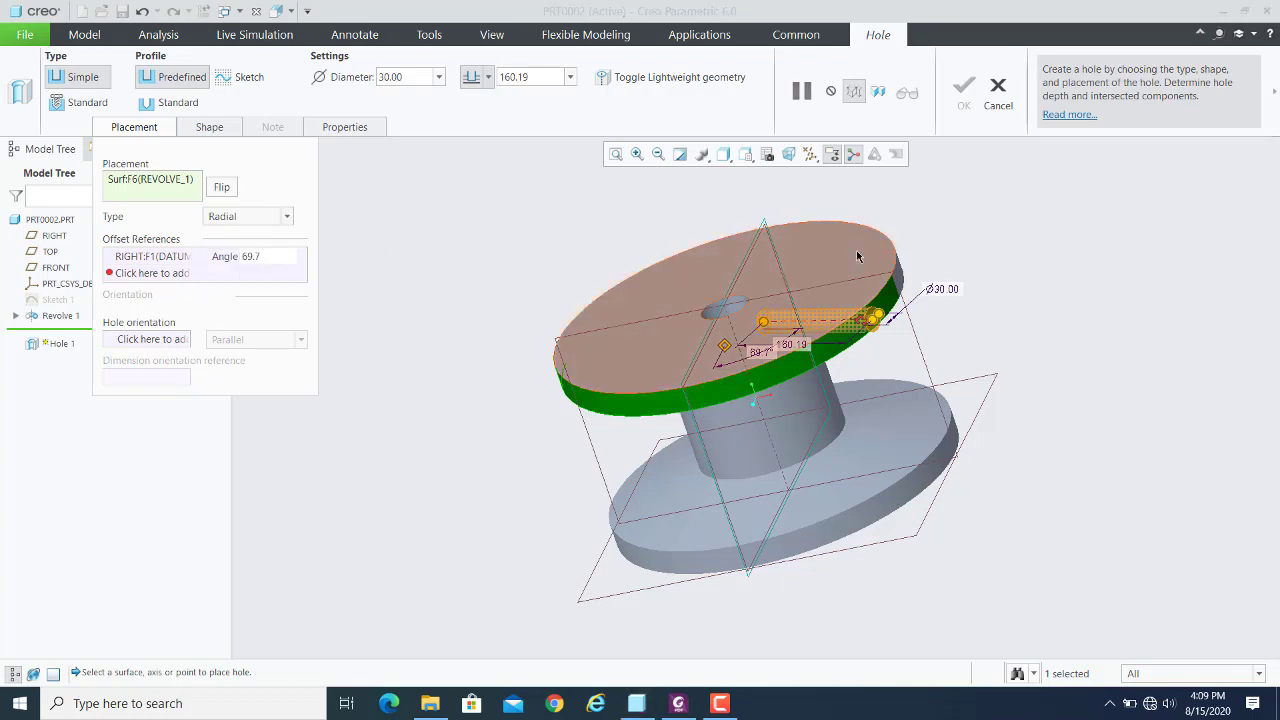
# Place the hole on the upper flange's flat face again, try Linear placement, and set the placement type to Radial
pyautogui.click(850, 258)
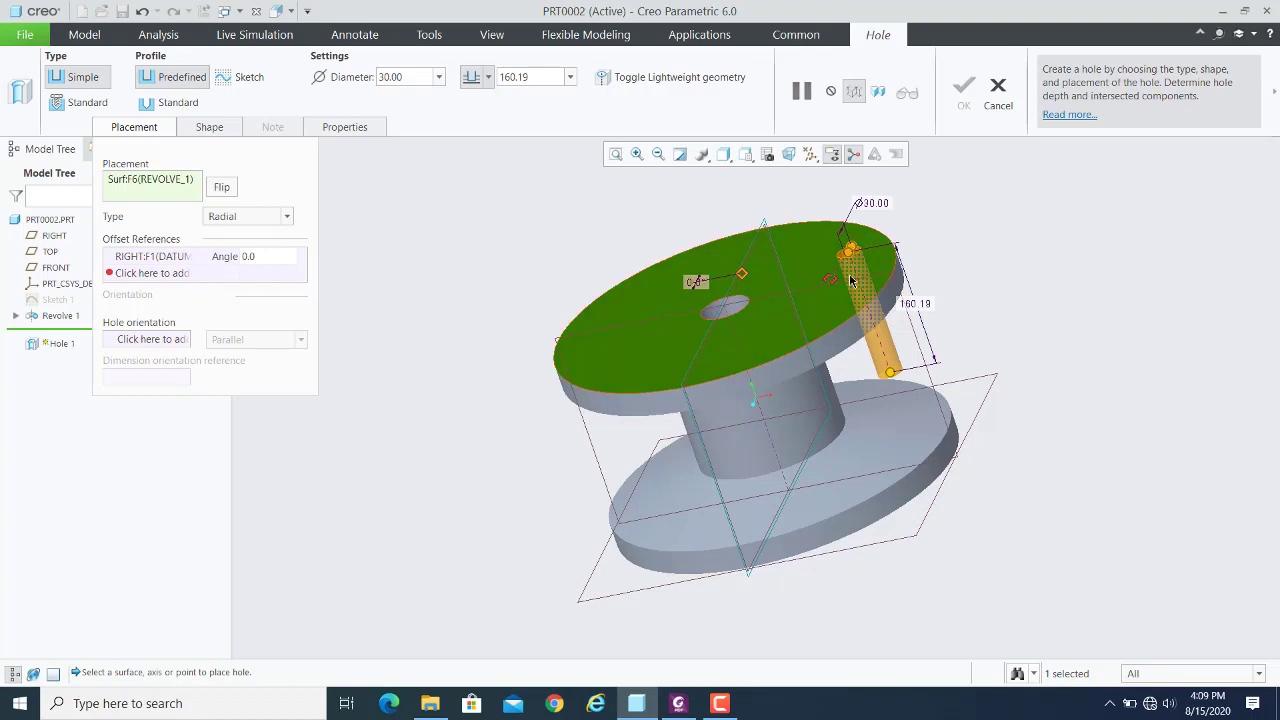
pyautogui.click(289, 217)
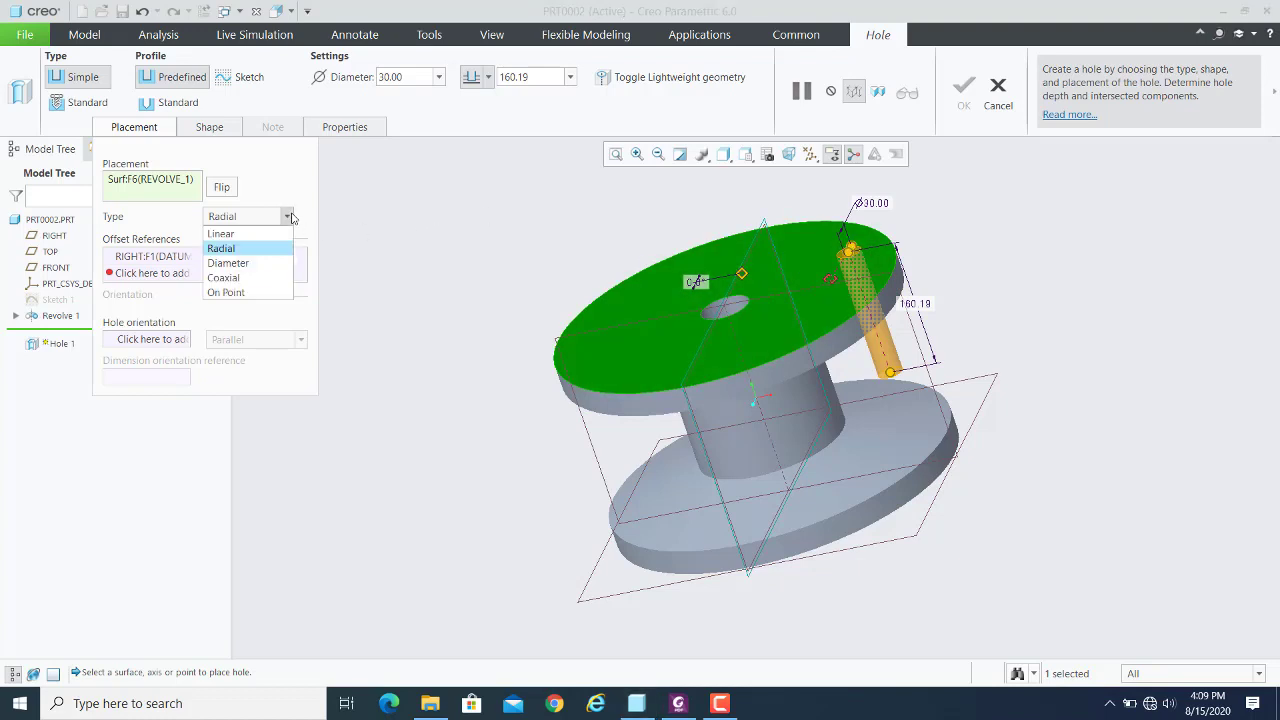
pyautogui.click(222, 235)
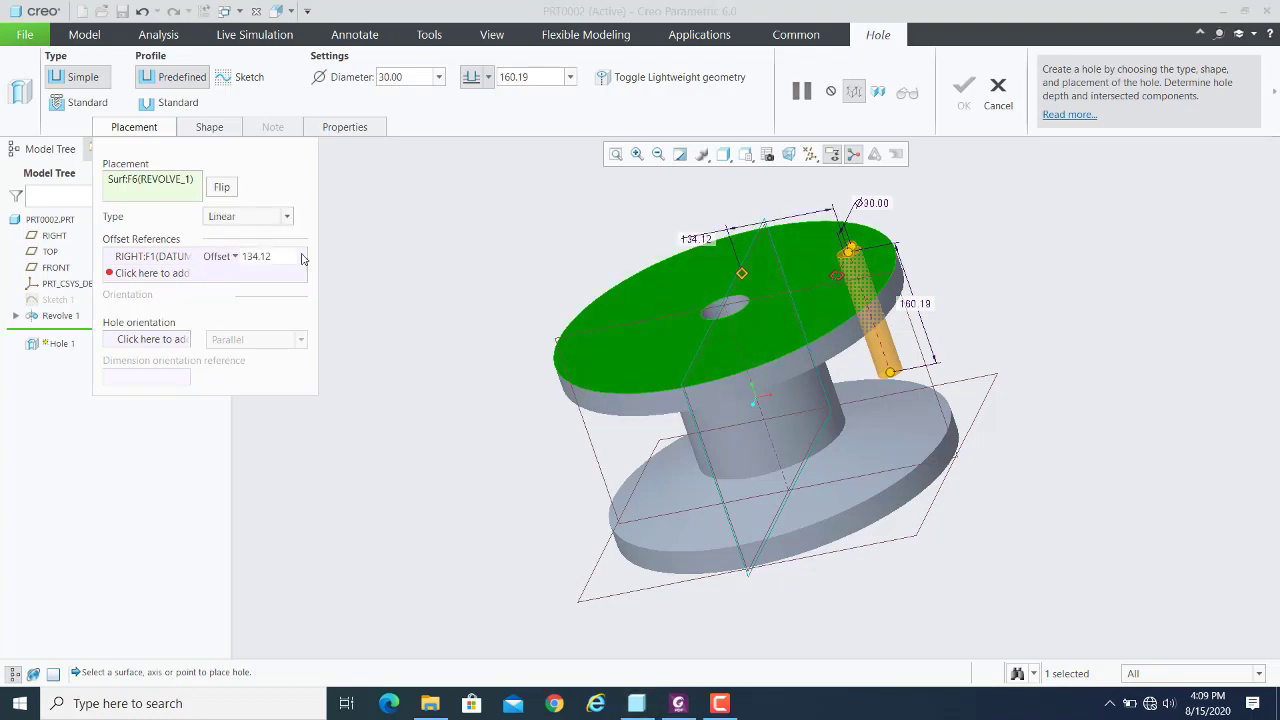
pyautogui.click(289, 217)
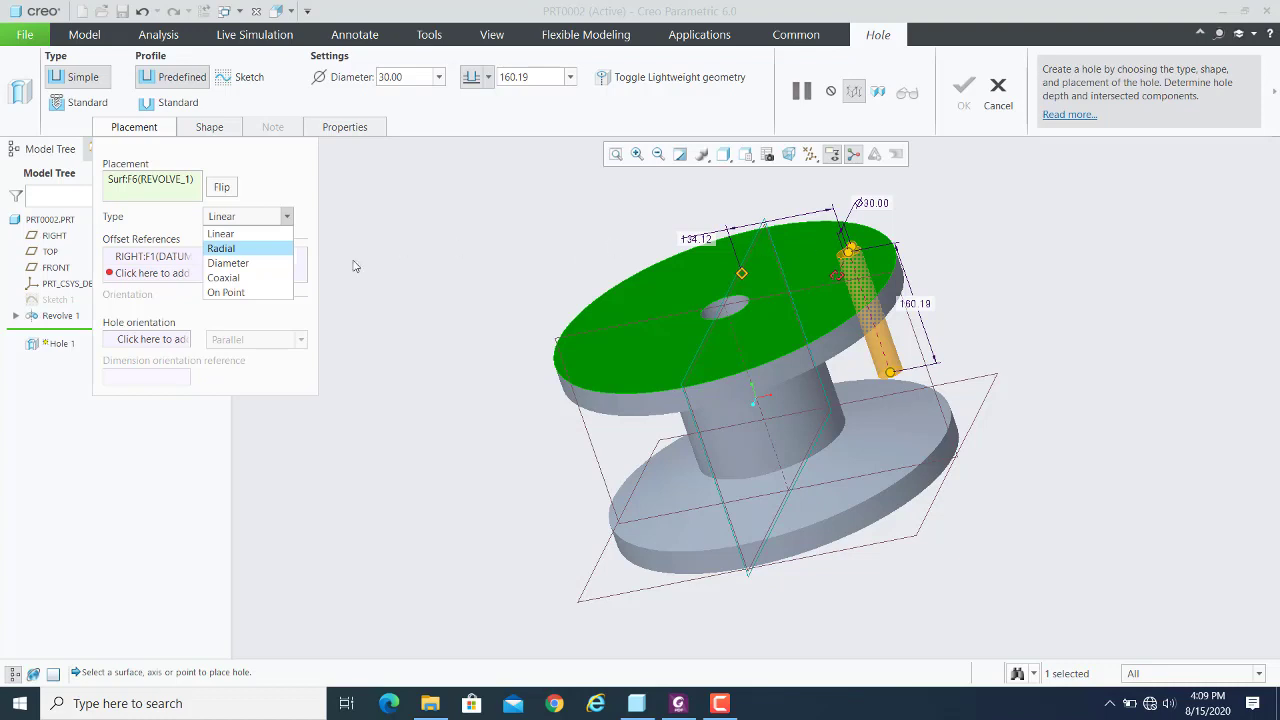
pyautogui.click(234, 249)
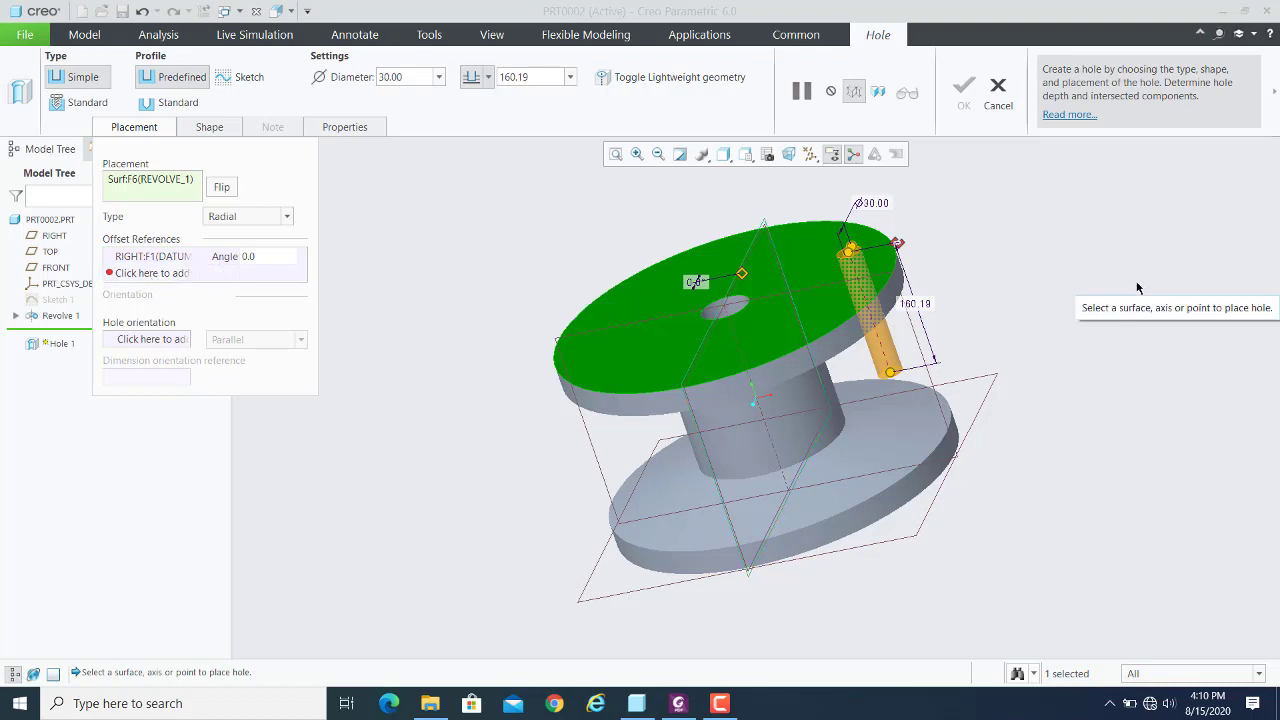
# Reference the radial hole to the spool's central axis and the FRONT plane, placing it at about radius 164 and 47°
pyautogui.moveTo(1135, 300); pyautogui.dragTo(1143, 320, button='middle')
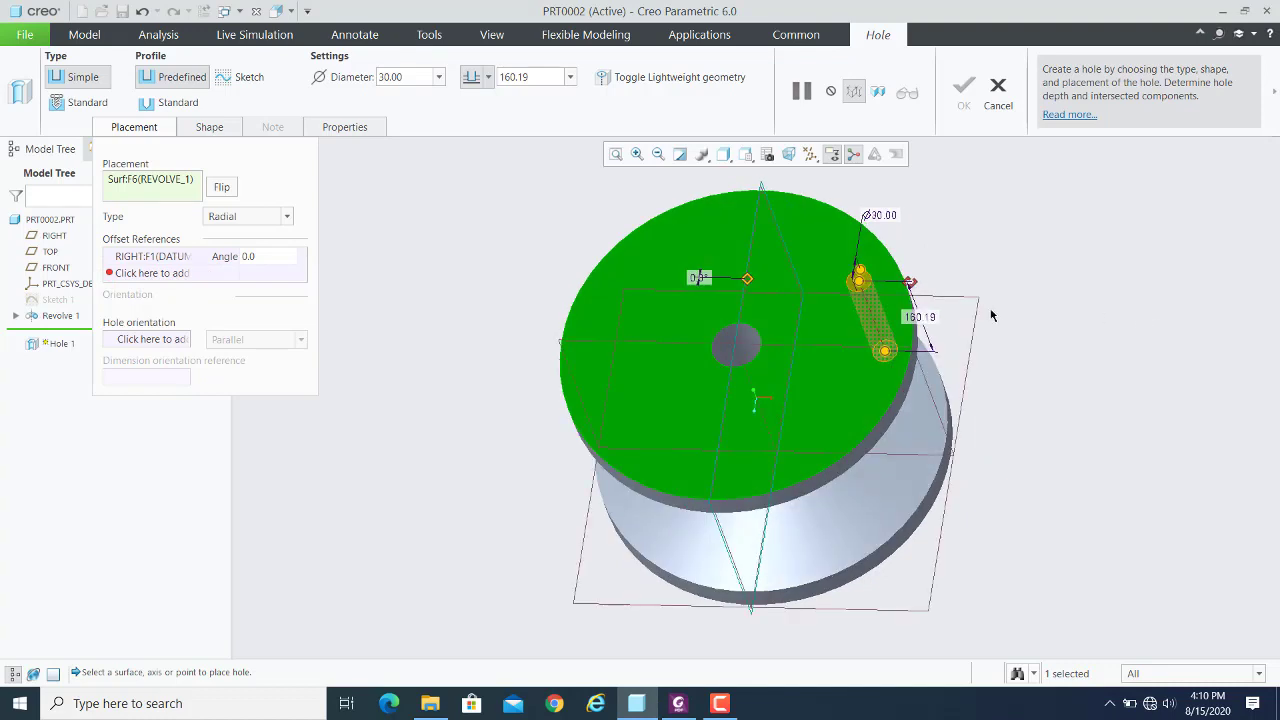
pyautogui.moveTo(910, 284); pyautogui.dragTo(965, 229)
pyautogui.moveTo(888, 236); pyautogui.dragTo(1062, 241)
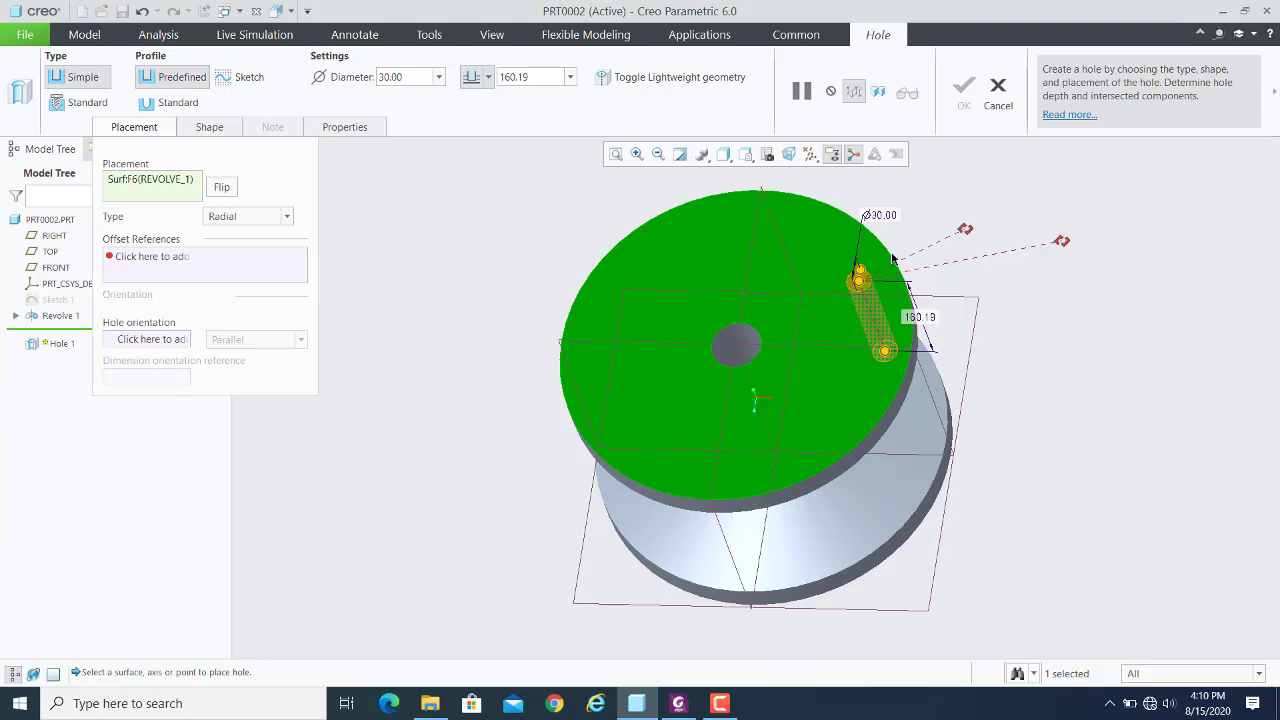
pyautogui.moveTo(965, 230); pyautogui.dragTo(749, 379)
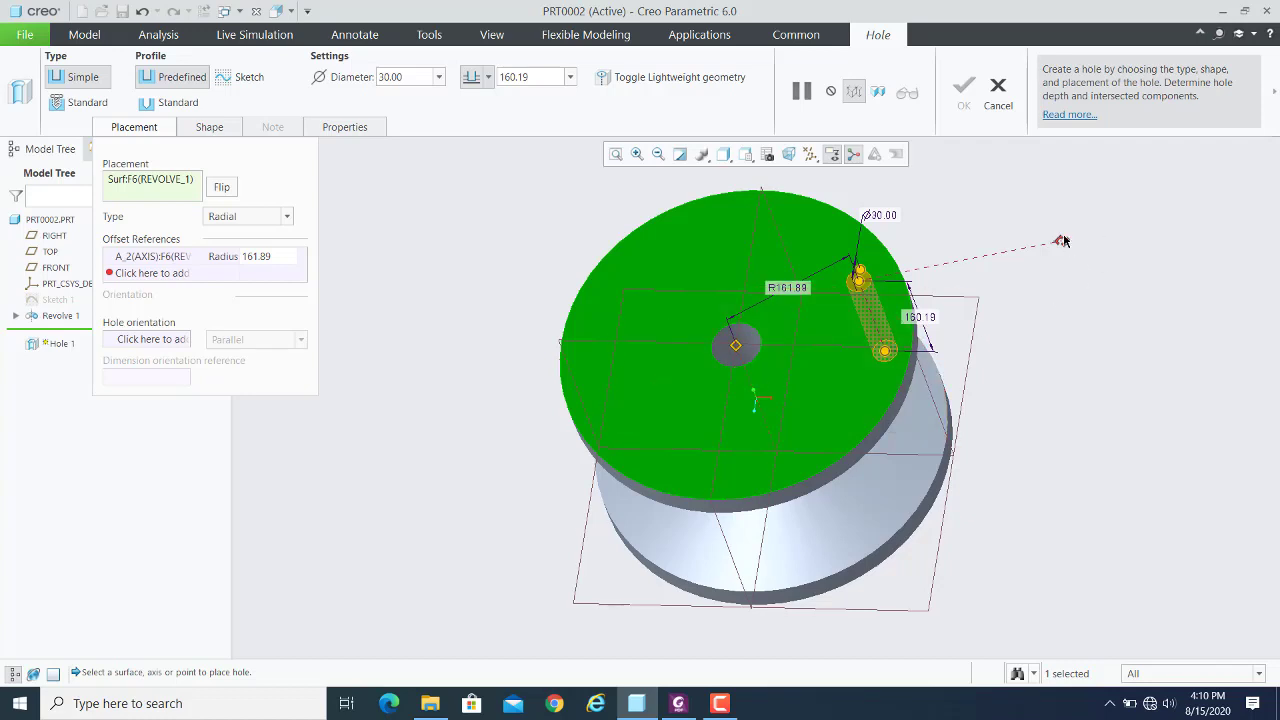
pyautogui.moveTo(1061, 245); pyautogui.dragTo(760, 210)
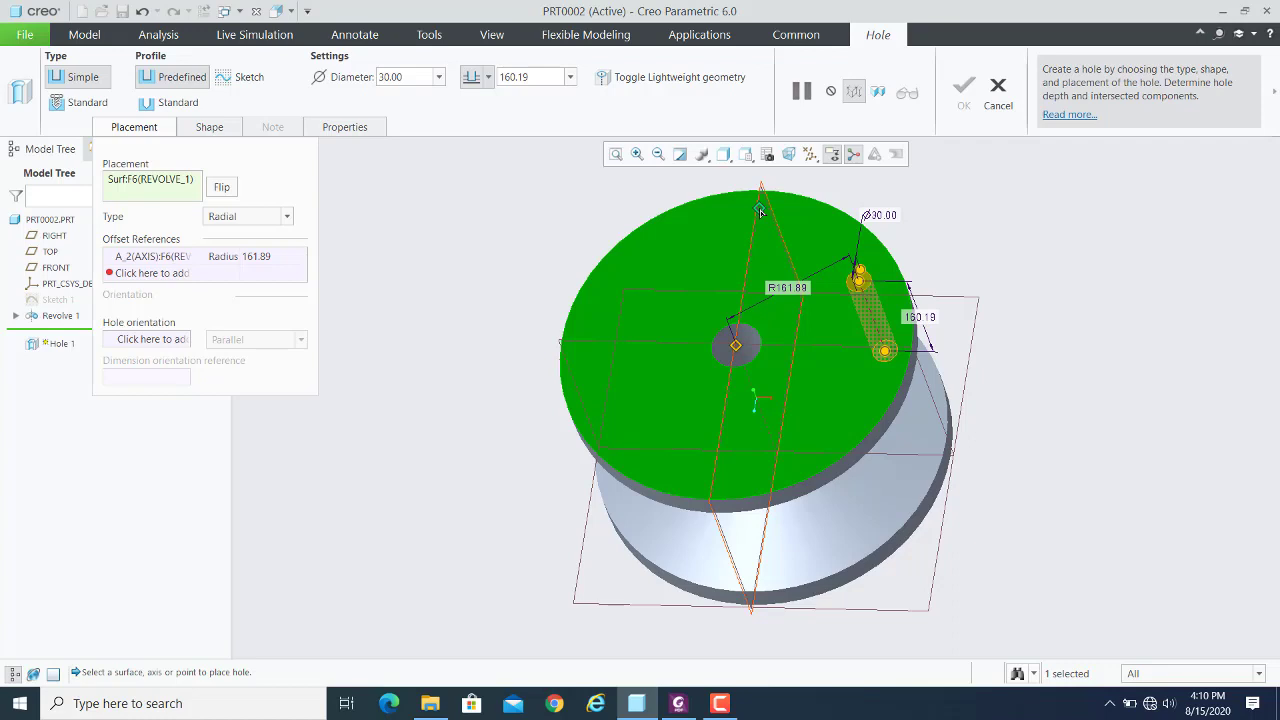
pyautogui.moveTo(760, 212); pyautogui.dragTo(857, 350)
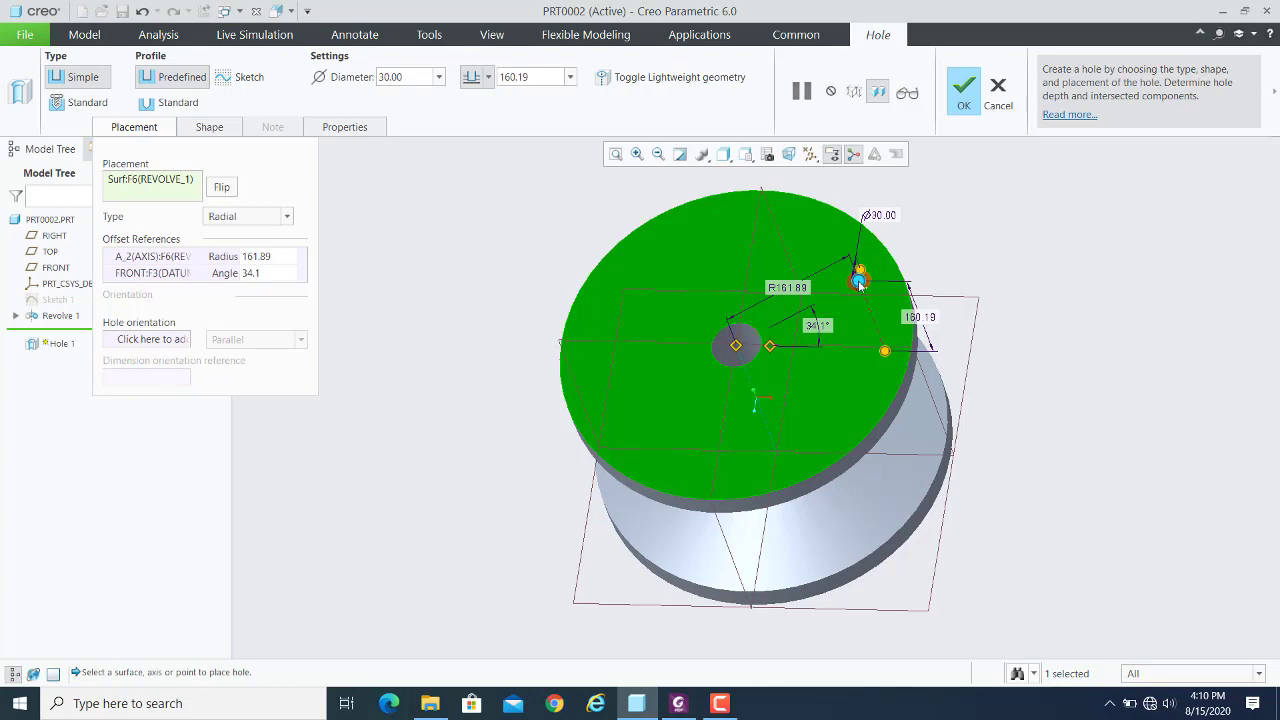
pyautogui.moveTo(860, 283)
pyautogui.mouseDown()
pyautogui.moveTo(815, 306)
pyautogui.moveTo(858, 254)
pyautogui.moveTo(885, 347)
pyautogui.moveTo(887, 300)
pyautogui.moveTo(812, 260)
pyautogui.moveTo(790, 218)
pyautogui.moveTo(852, 313)
pyautogui.moveTo(855, 285)
pyautogui.moveTo(775, 238)
pyautogui.moveTo(867, 292)
pyautogui.moveTo(849, 256)
pyautogui.moveTo(842, 265)
pyautogui.mouseUp()
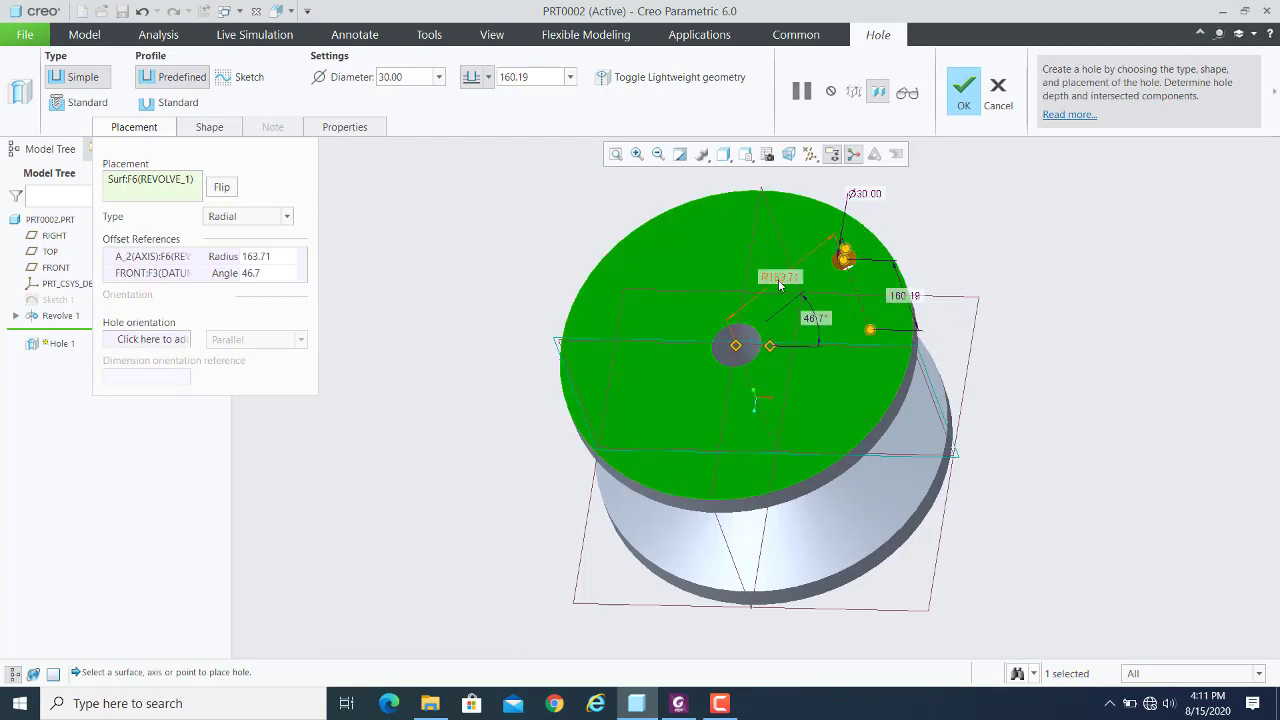
# Set the hole's radial distance from the spool's central axis to 165
pyautogui.doubleClick(413, 77)
pyautogui.click(413, 77)
pyautogui.click(262, 257)
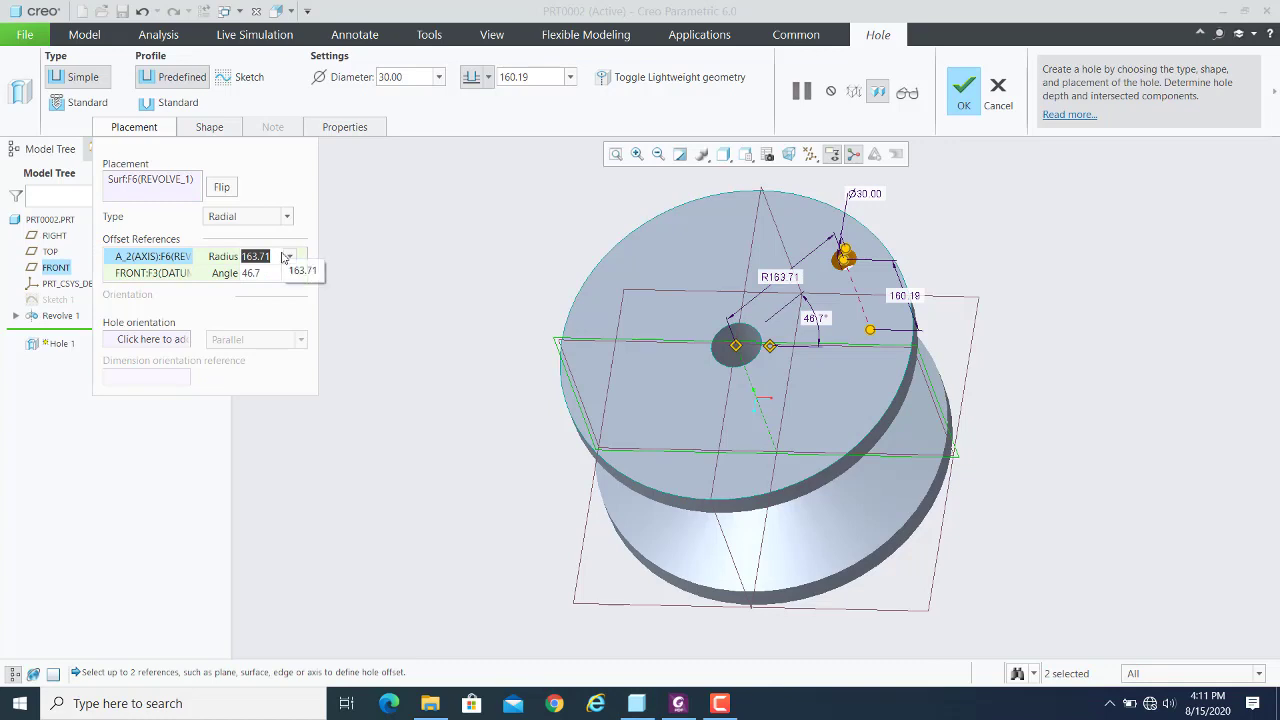
pyautogui.write('1')
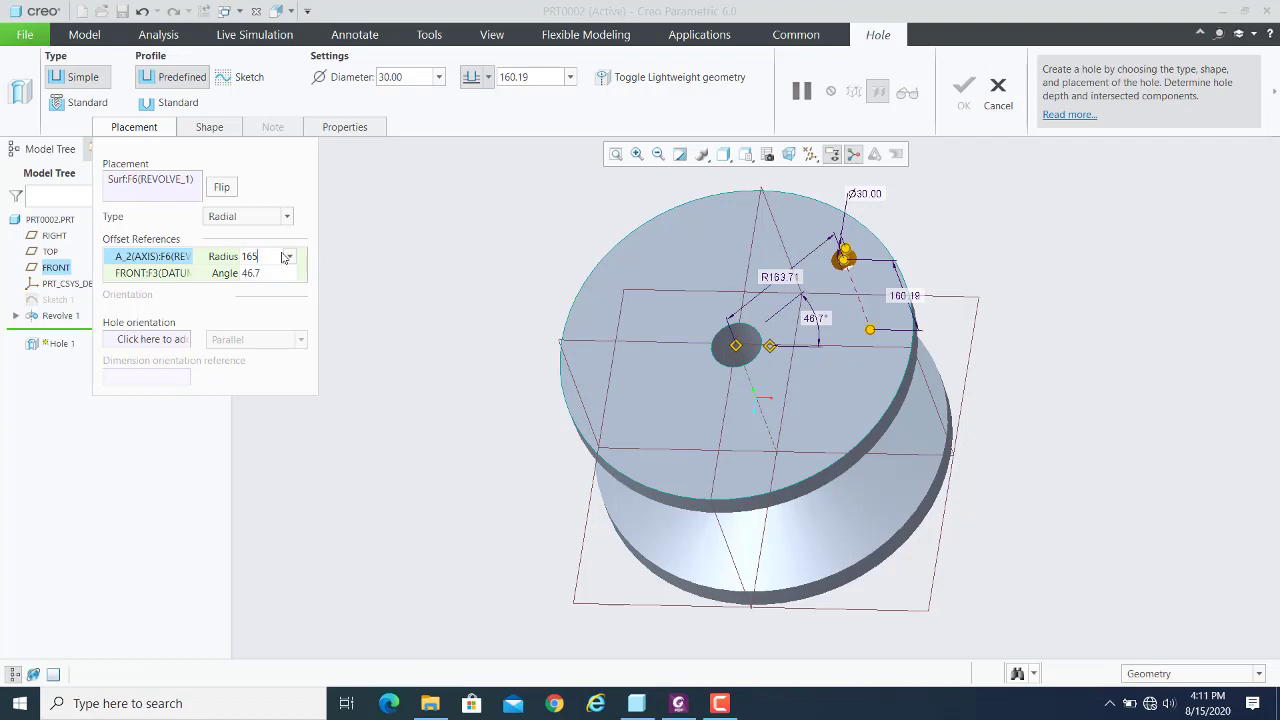
pyautogui.write('65')
pyautogui.press('Return')
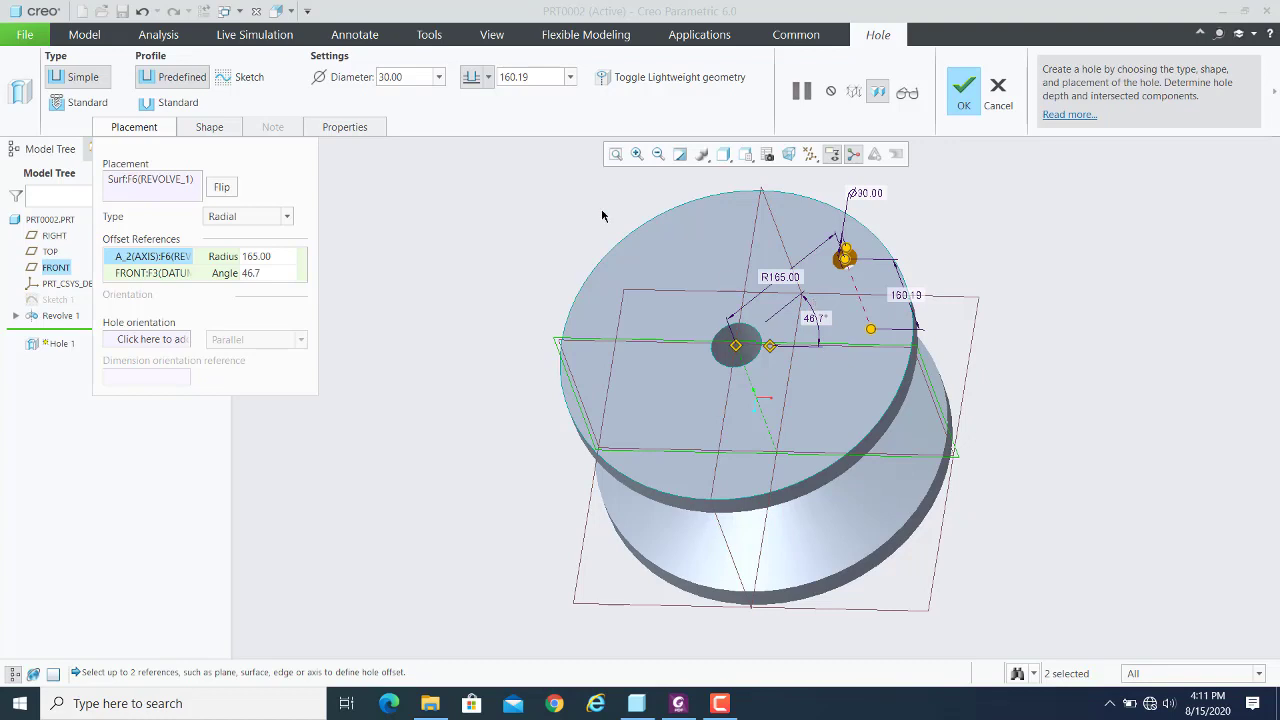
# Set the hole's angle from the FRONT datum plane to 0°
pyautogui.click(266, 274)
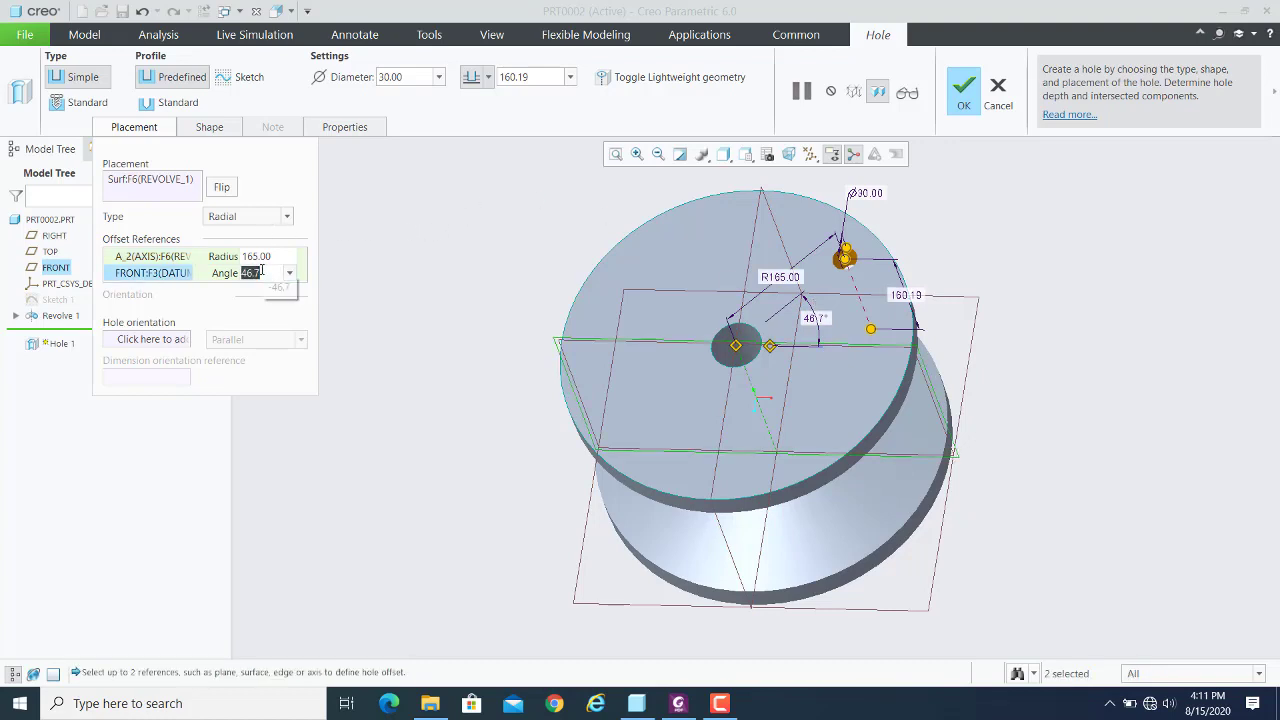
pyautogui.write('0')
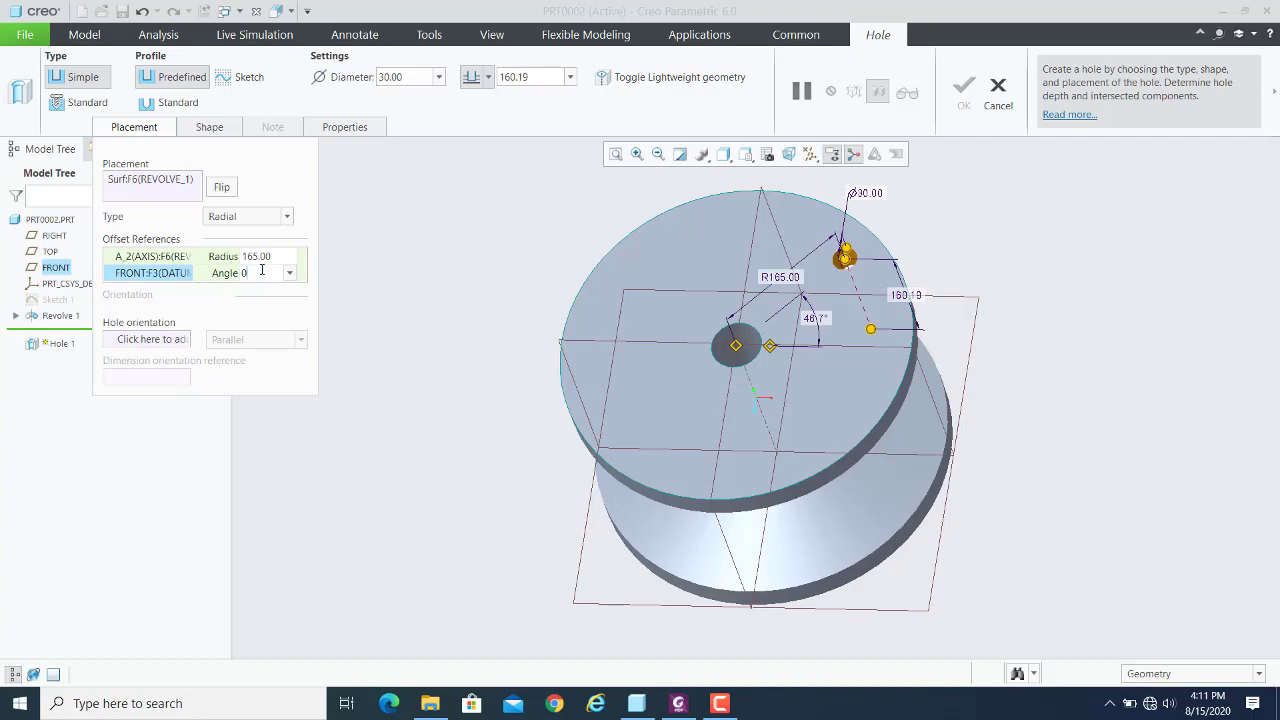
pyautogui.press('Return')
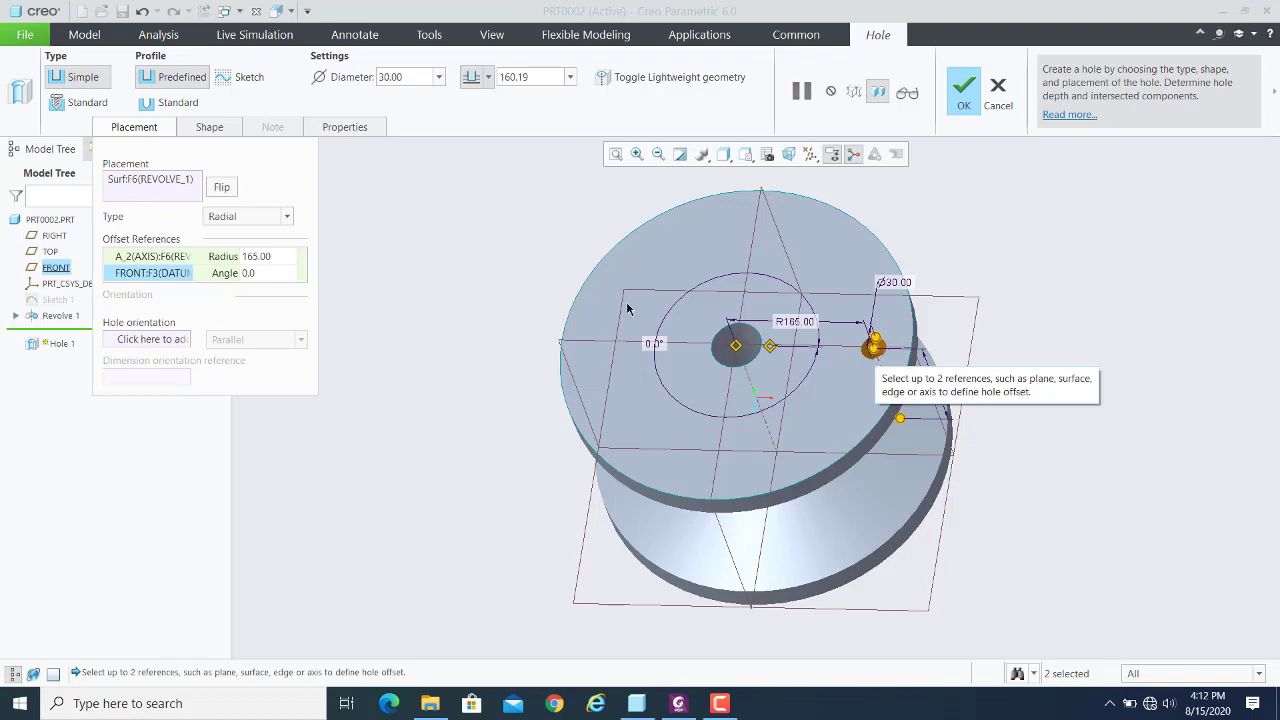
# Set the hole's angle from the FRONT datum plane to 90°
pyautogui.click(265, 273)
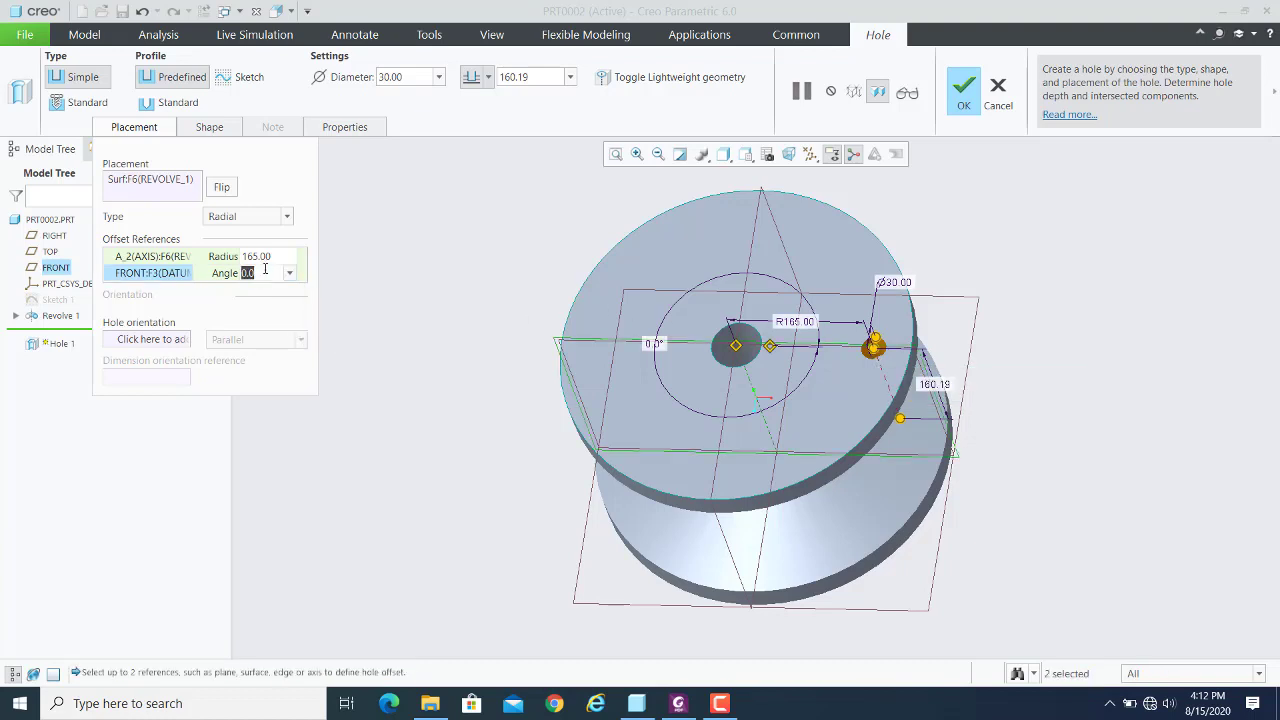
pyautogui.write('90')
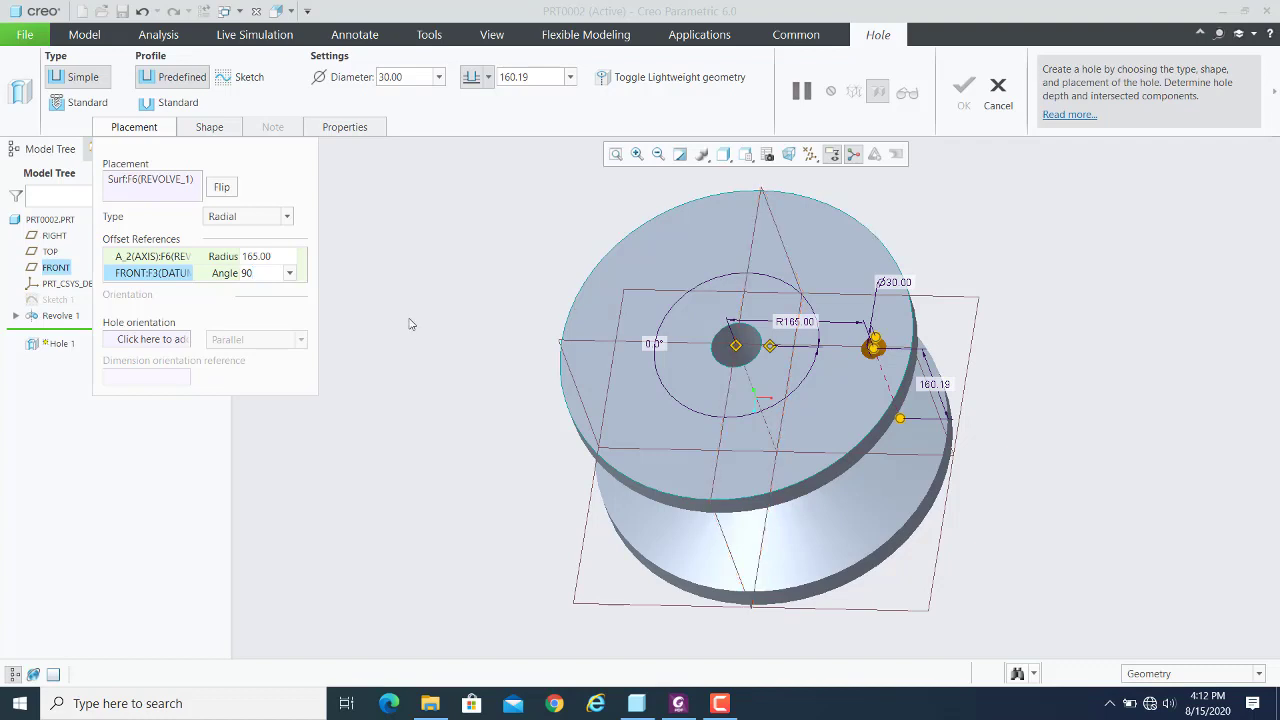
pyautogui.press('Return')
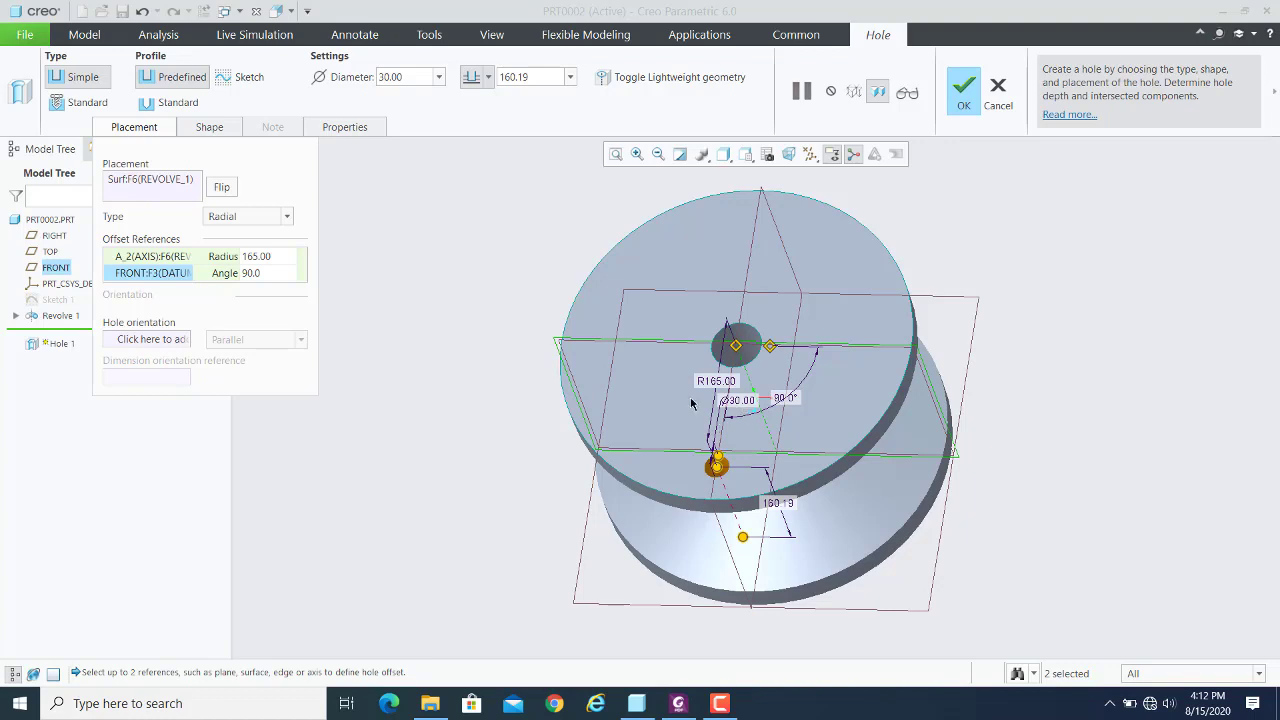
# Set the hole's angle from the FRONT datum plane to -90°
pyautogui.click(246, 278)
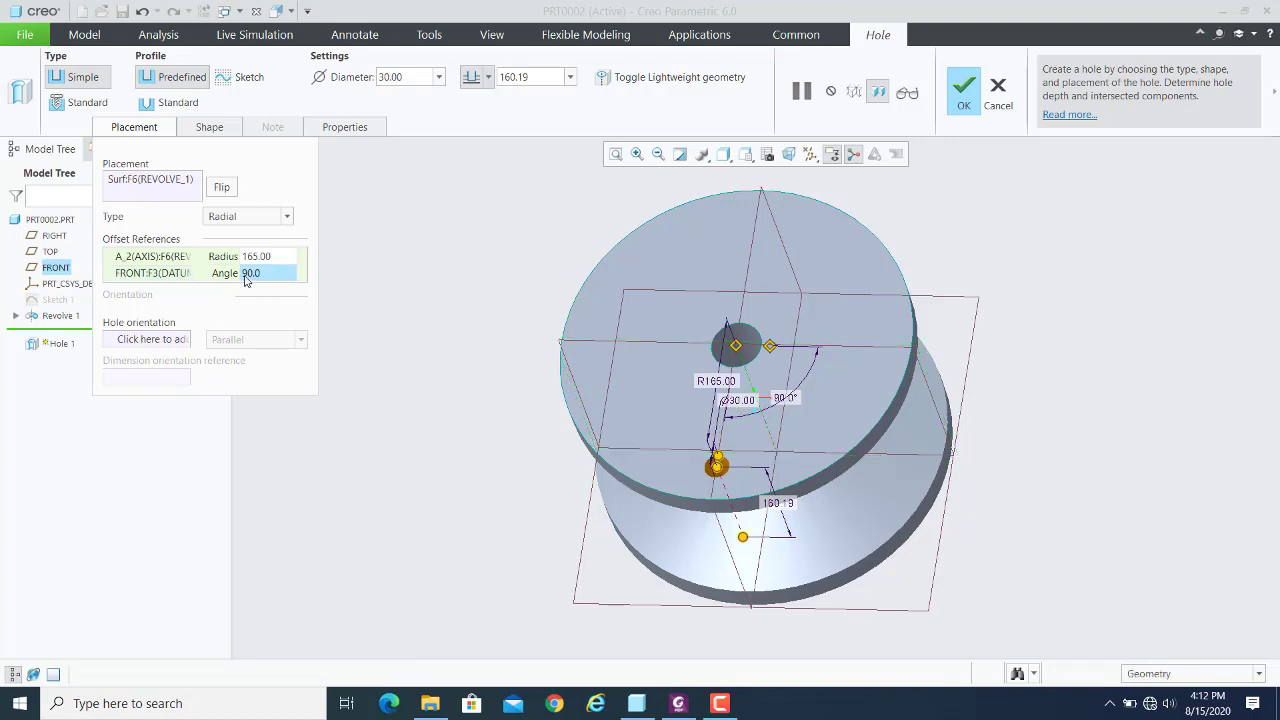
pyautogui.click(243, 273)
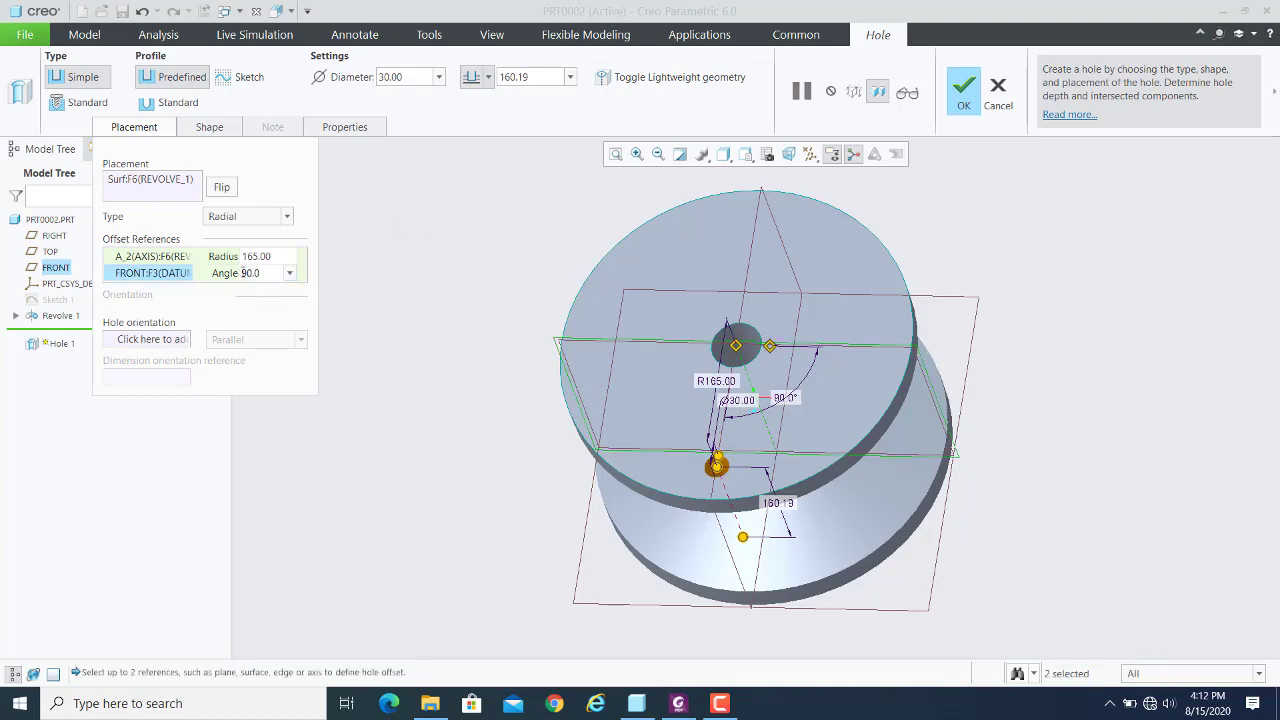
pyautogui.write('-')
pyautogui.press('BackSpace')
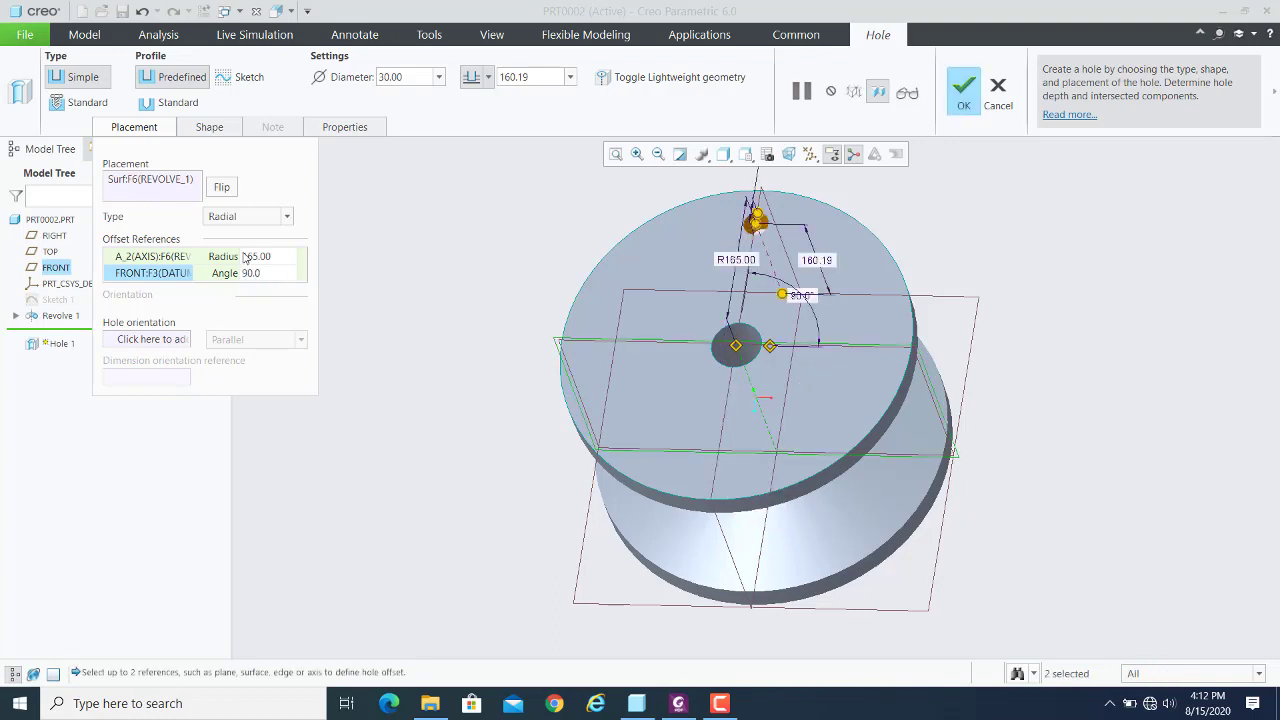
# Set the hole's angle from the FRONT datum plane to 0°
pyautogui.doubleClick(253, 278)
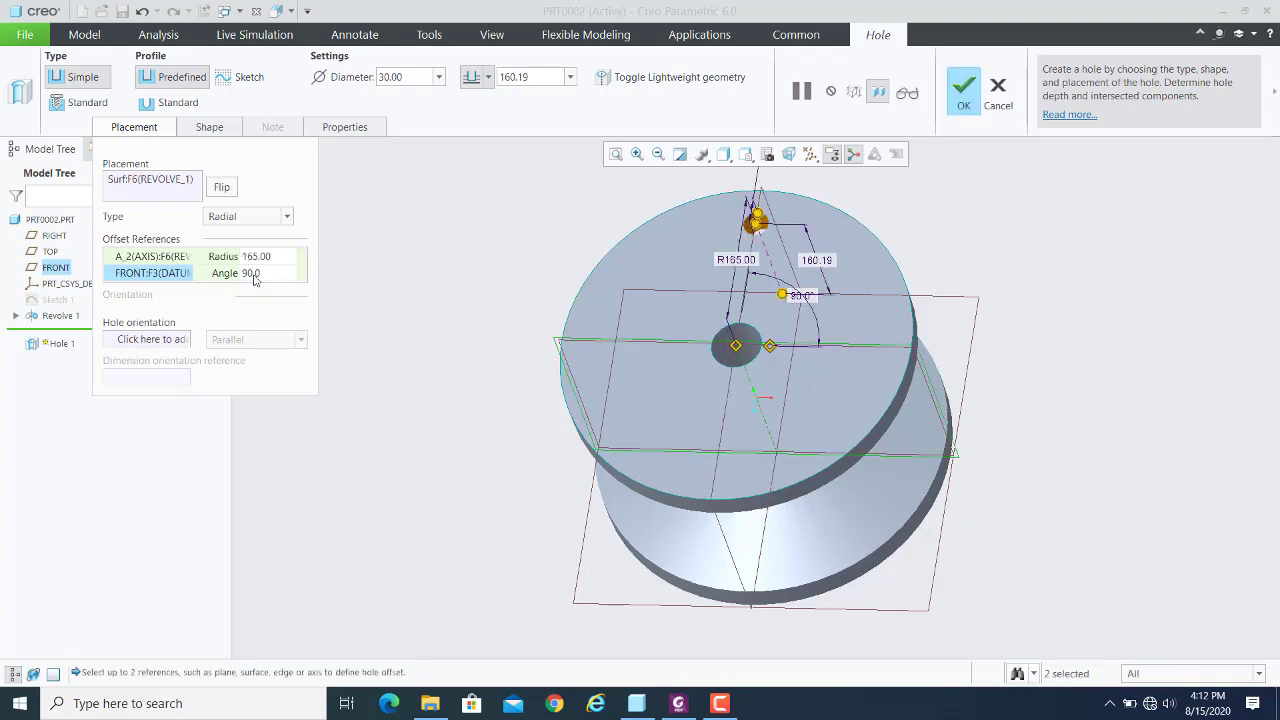
pyautogui.write('0')
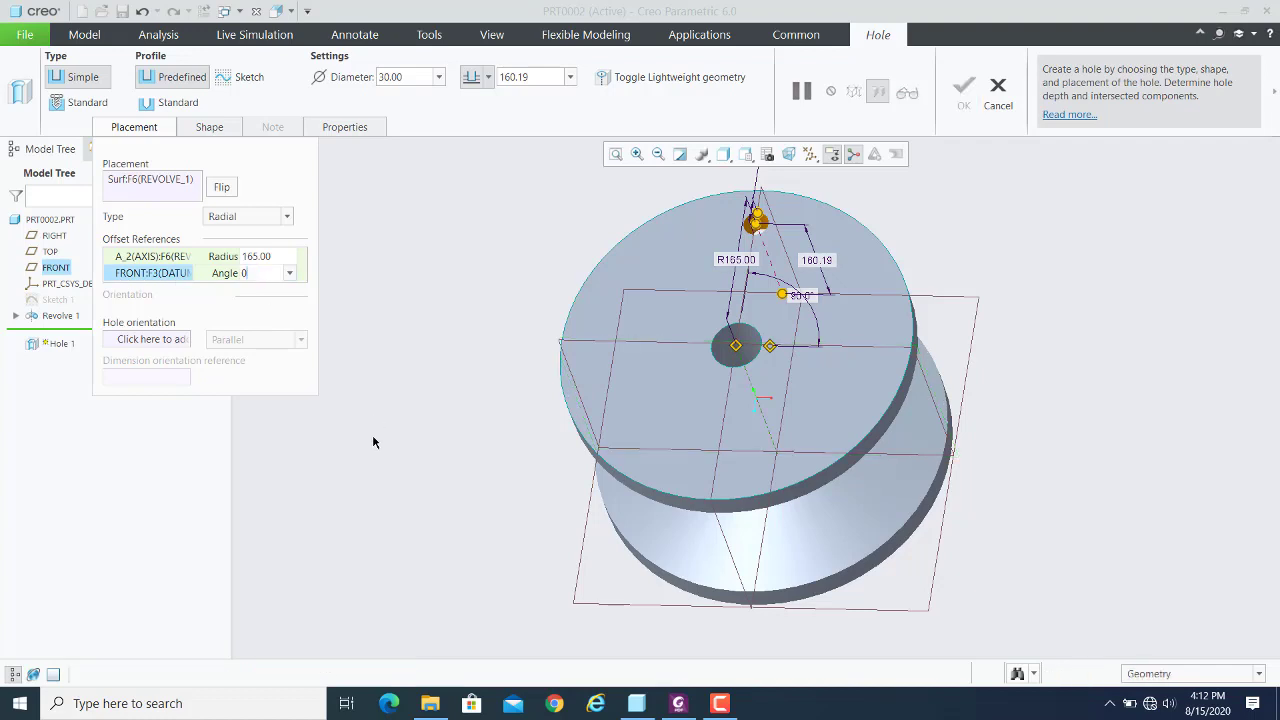
pyautogui.press('Return')
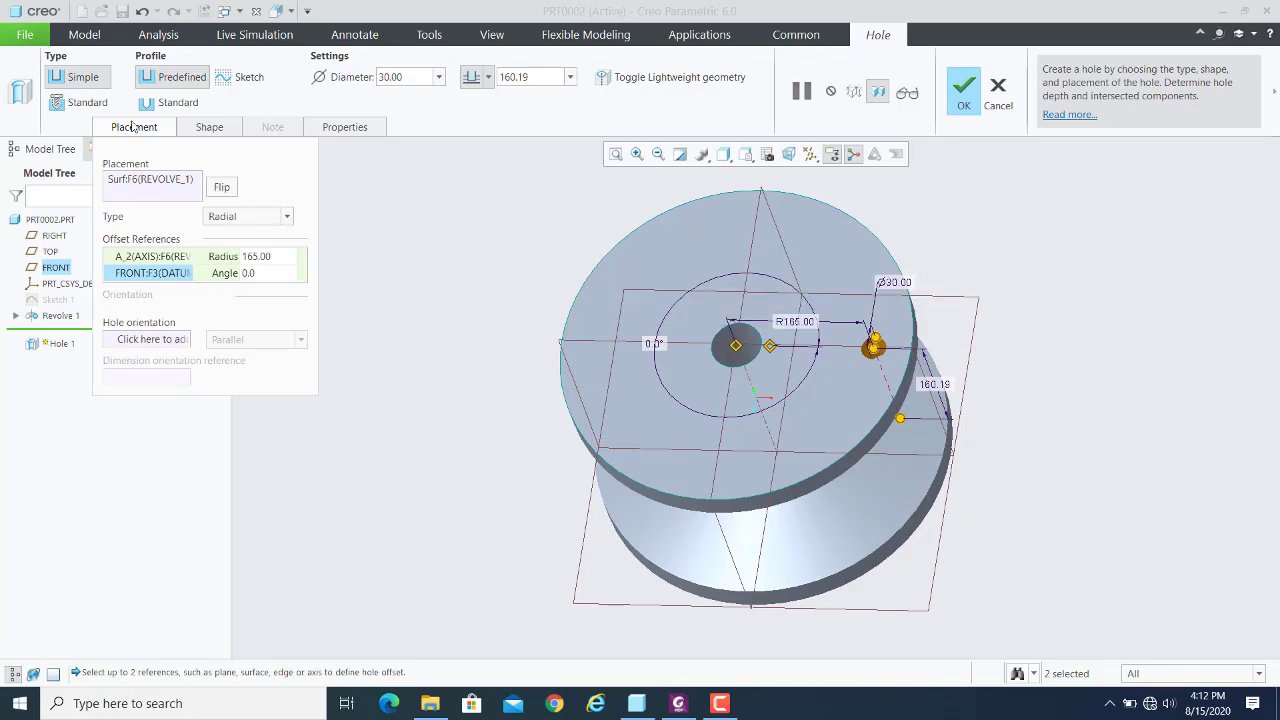
# Switch the hole to the Standard profile with a counterbore and open its shape settings
pyautogui.click(168, 106)
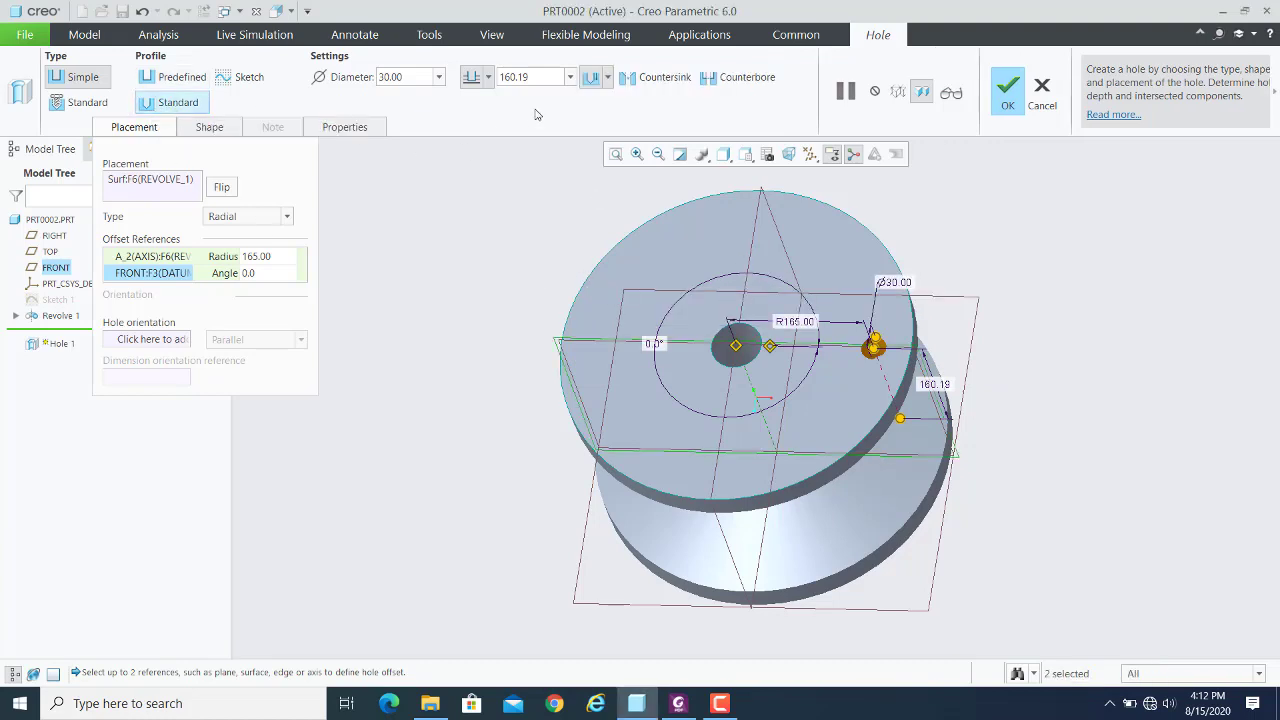
pyautogui.click(722, 80)
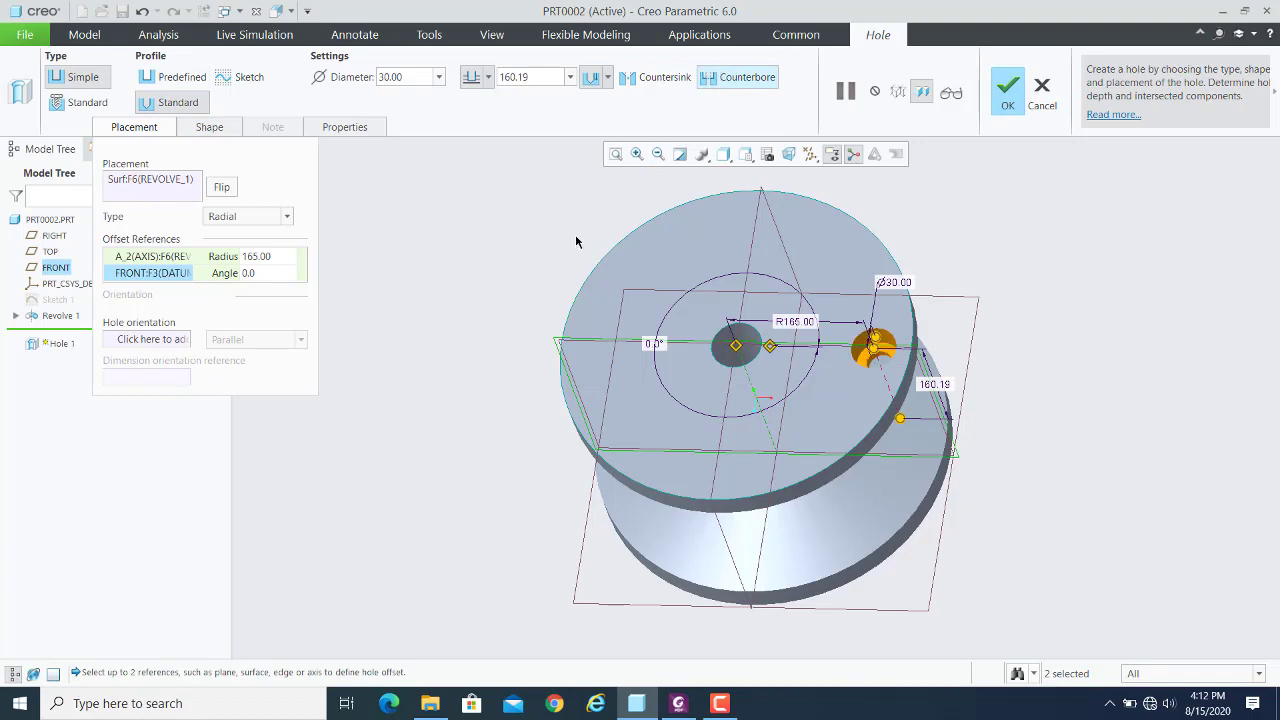
pyautogui.click(205, 128)
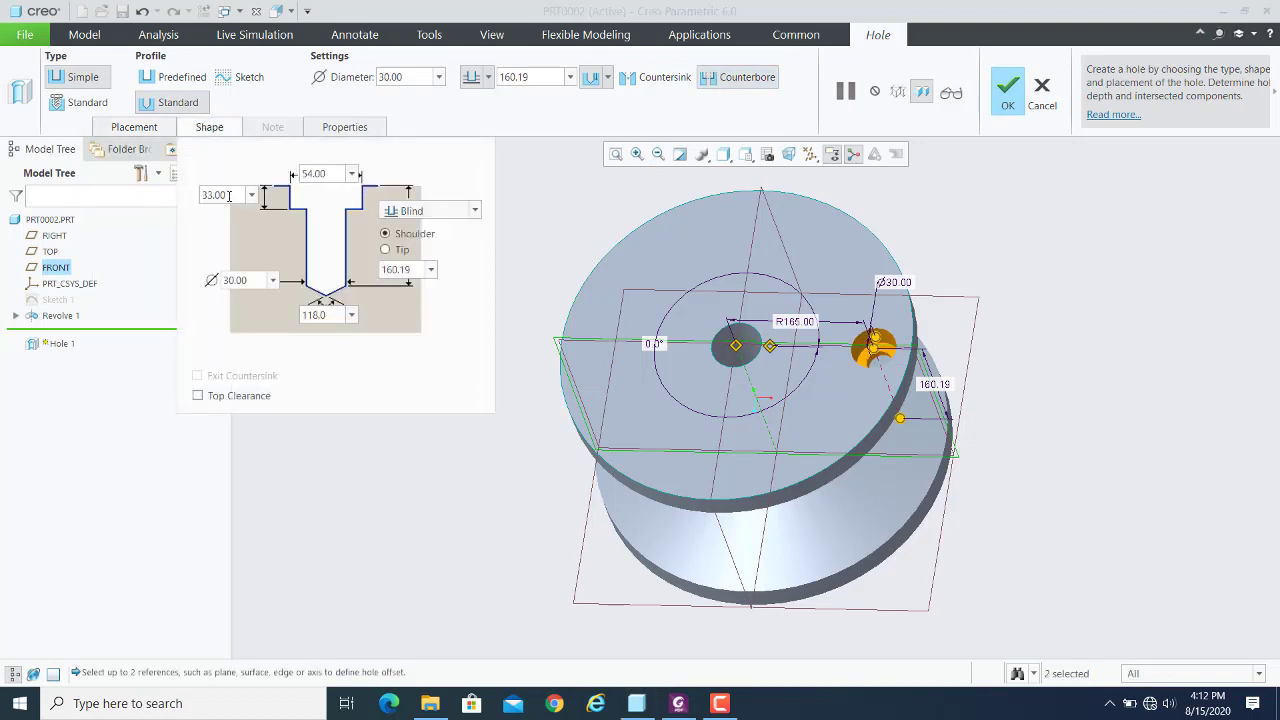
# Try counterbore depths of 20 and 15 for the radial hole
pyautogui.doubleClick(228, 195)
pyautogui.write('30')
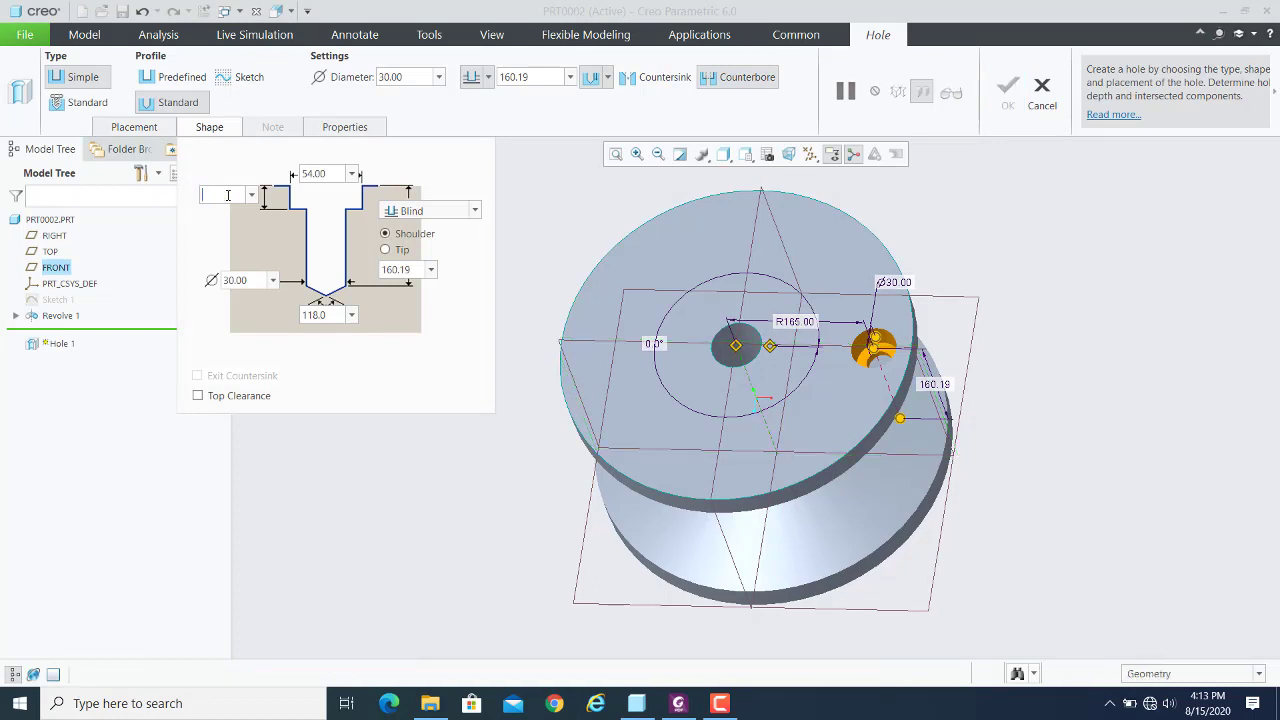
pyautogui.write('20')
pyautogui.press('Return')
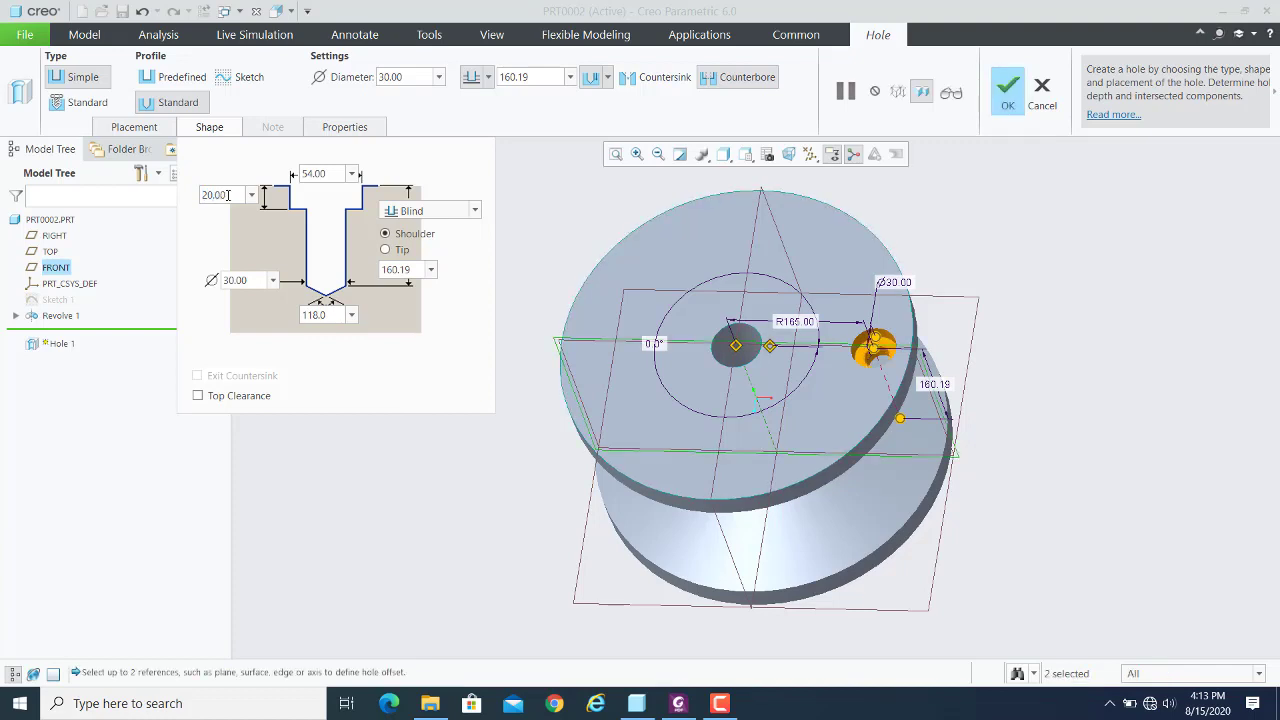
pyautogui.doubleClick(228, 195)
pyautogui.write('15')
pyautogui.press('Return')
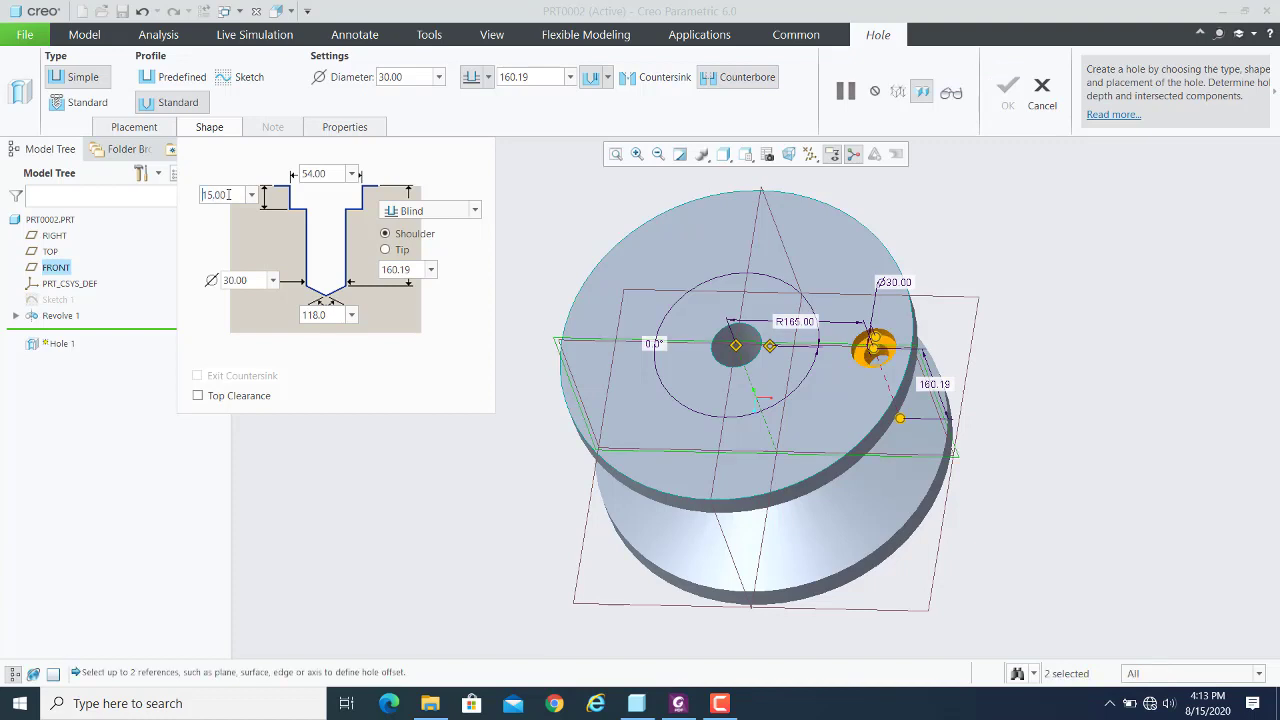
# Try counterbore diameters of 40 and 20 for the radial hole
pyautogui.doubleClick(322, 175)
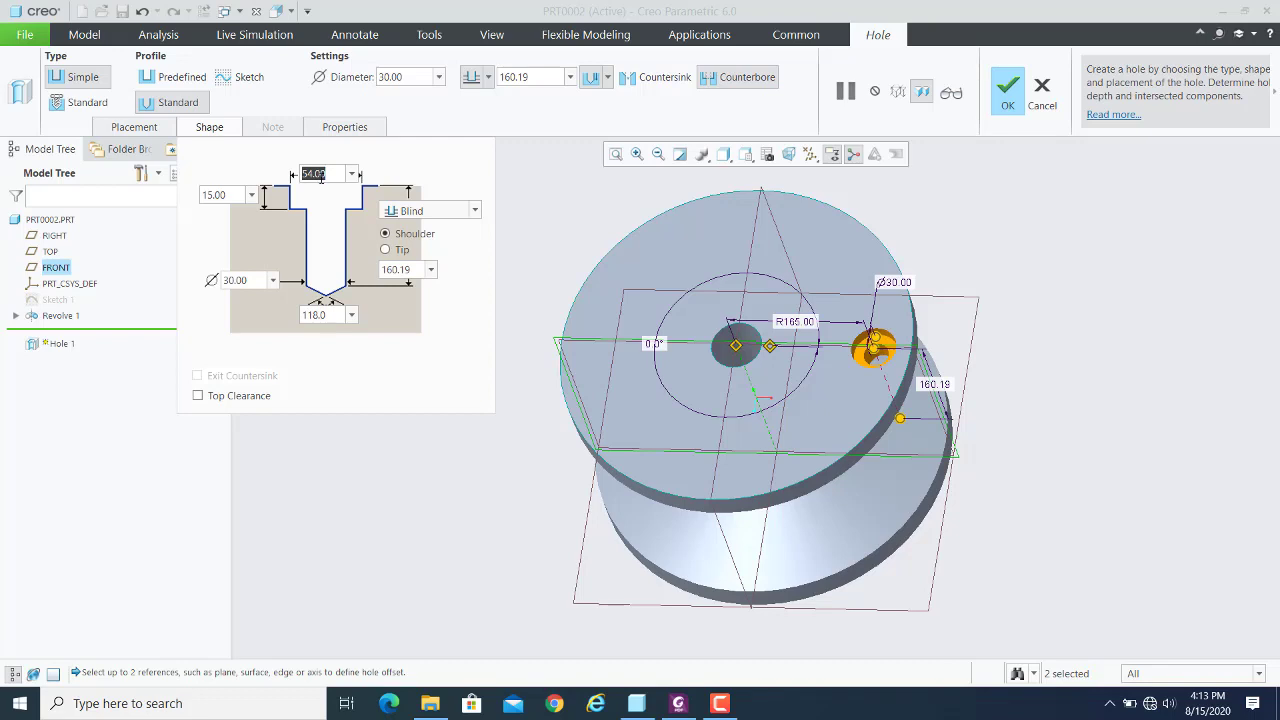
pyautogui.write('4')
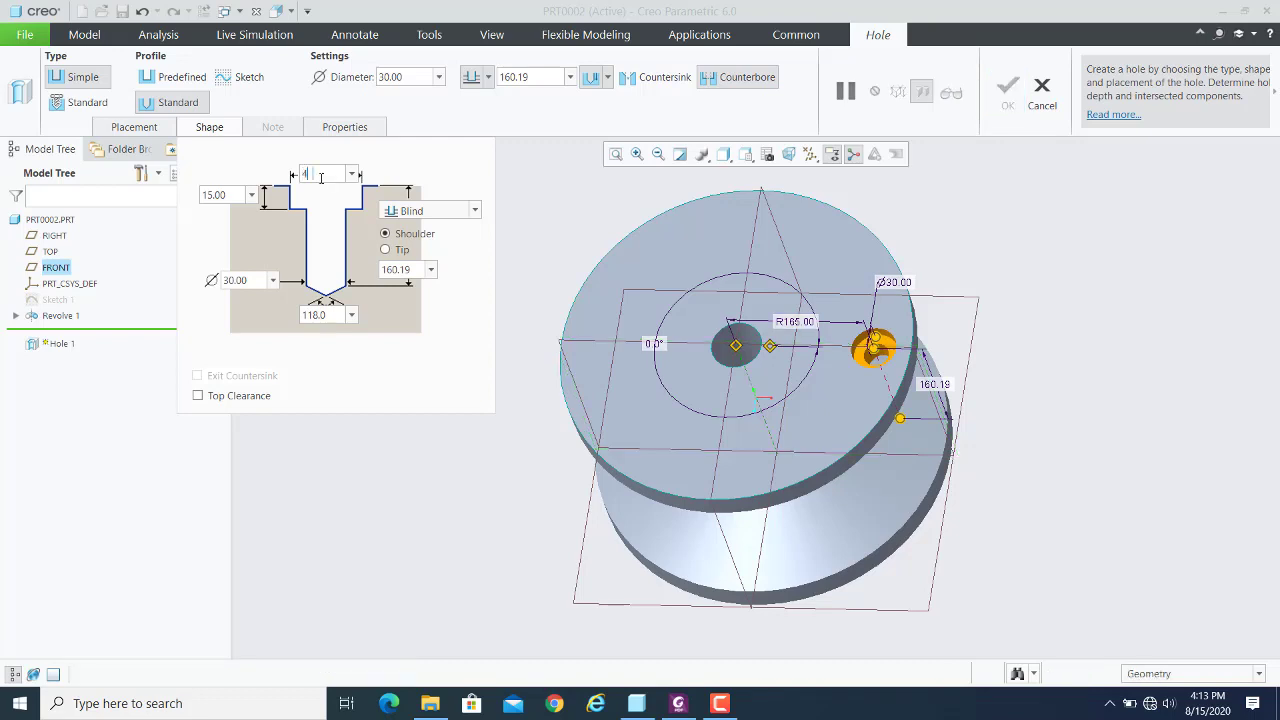
pyautogui.write('0')
pyautogui.press('Return')
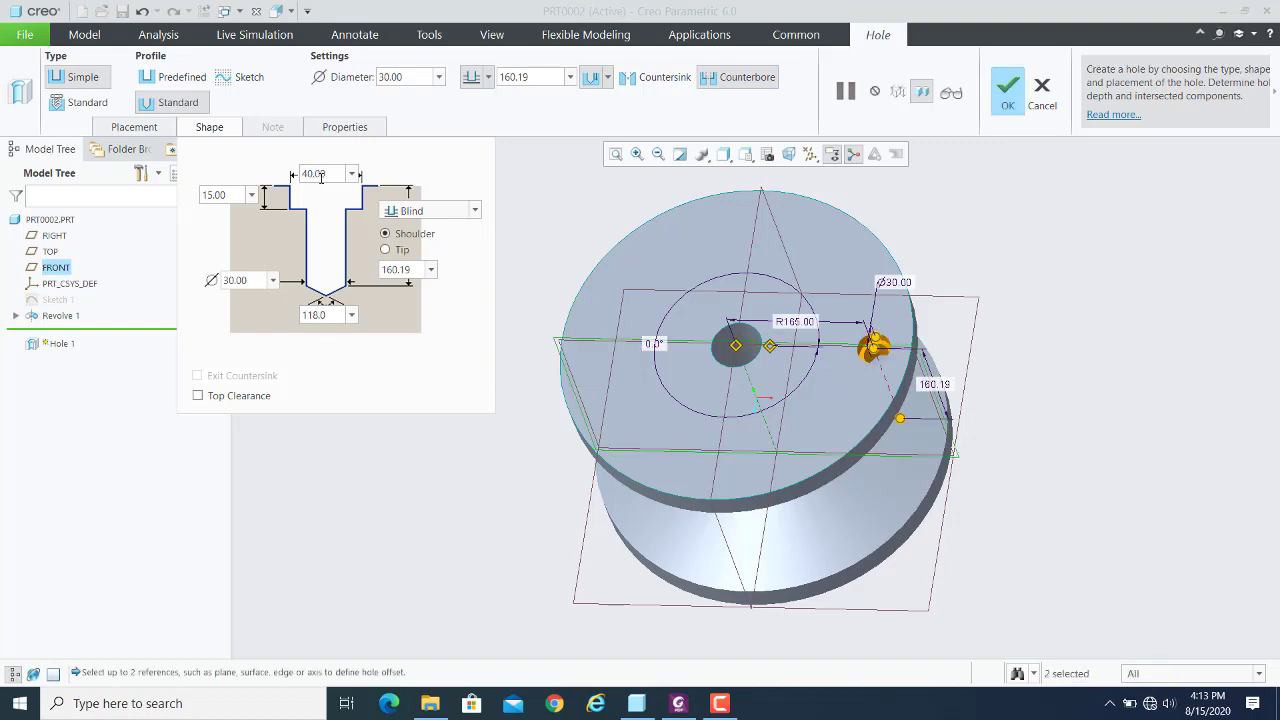
pyautogui.doubleClick(329, 176)
pyautogui.write('20')
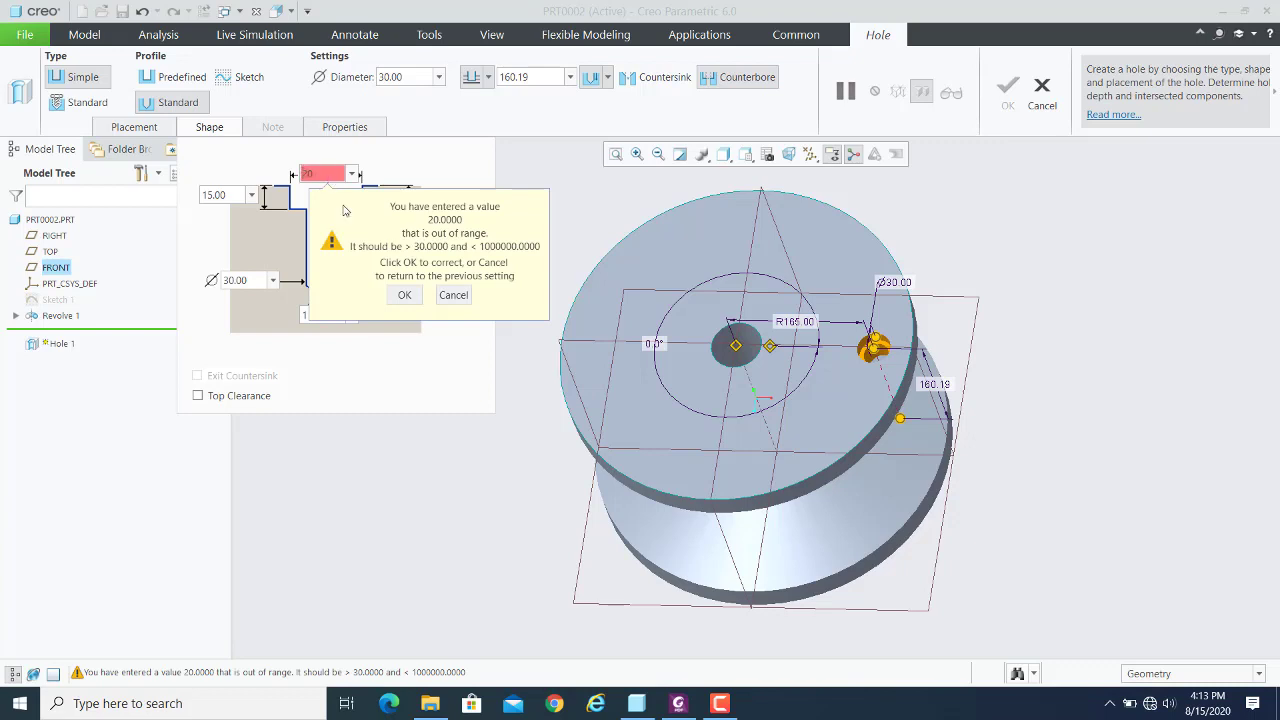
pyautogui.click(453, 295)
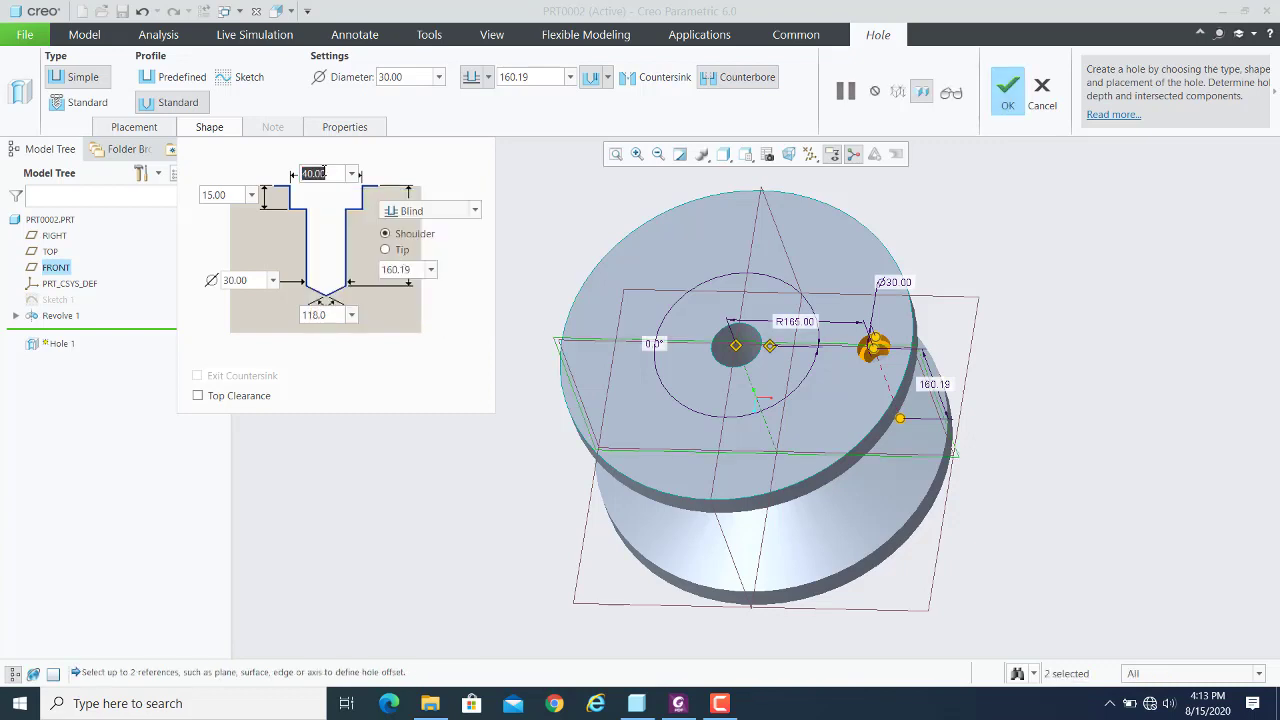
# Set the hole's counterbore diameter to 50 and its counterbore depth to 10
pyautogui.write('50')
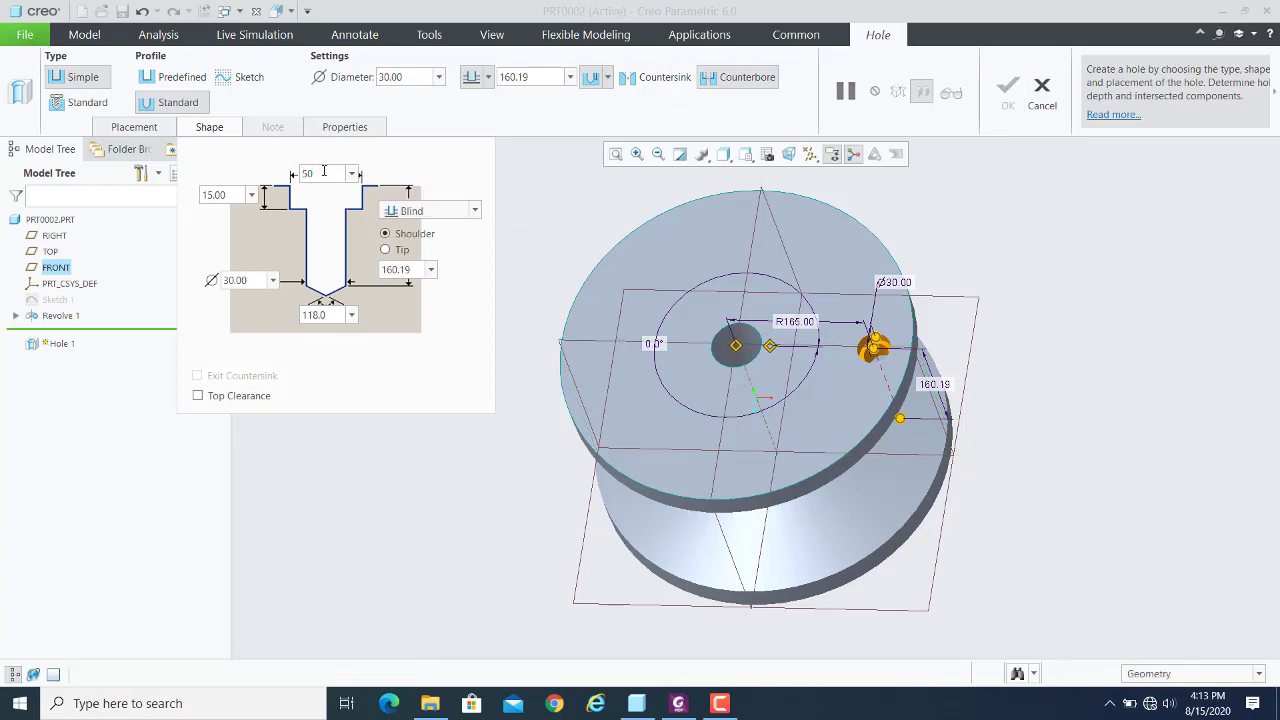
pyautogui.press('Return')
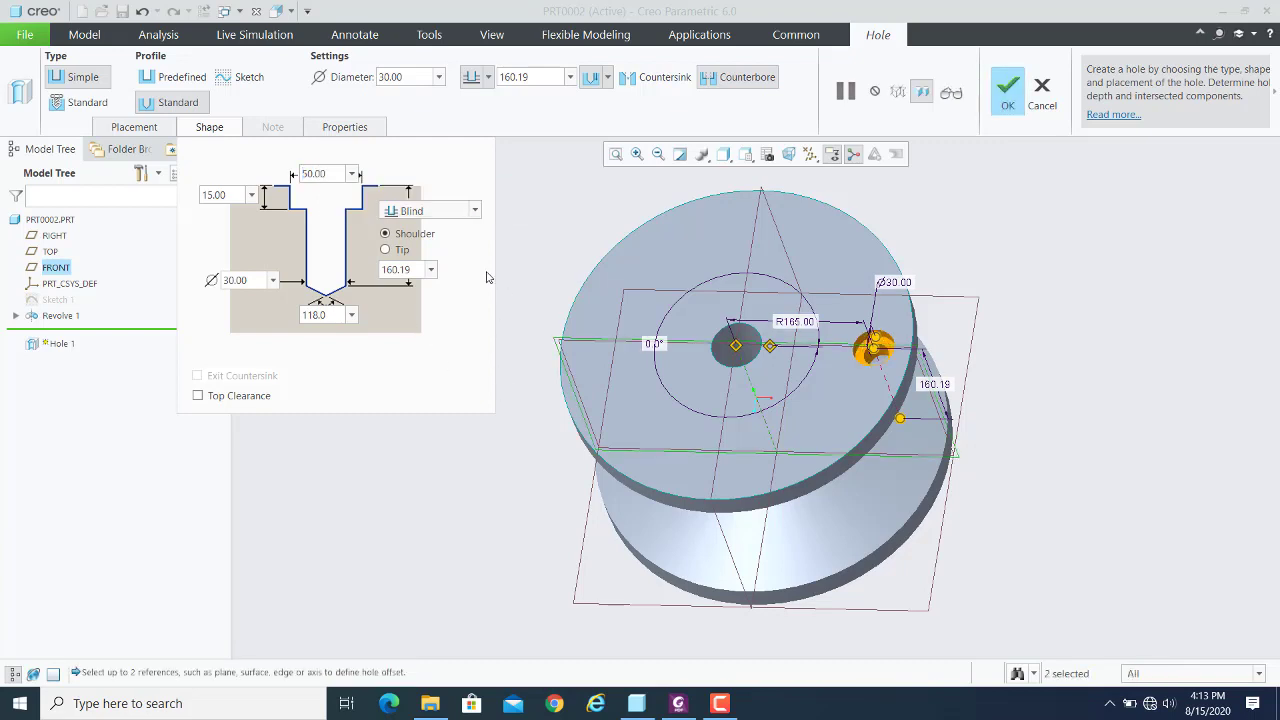
pyautogui.doubleClick(237, 190)
pyautogui.write('10')
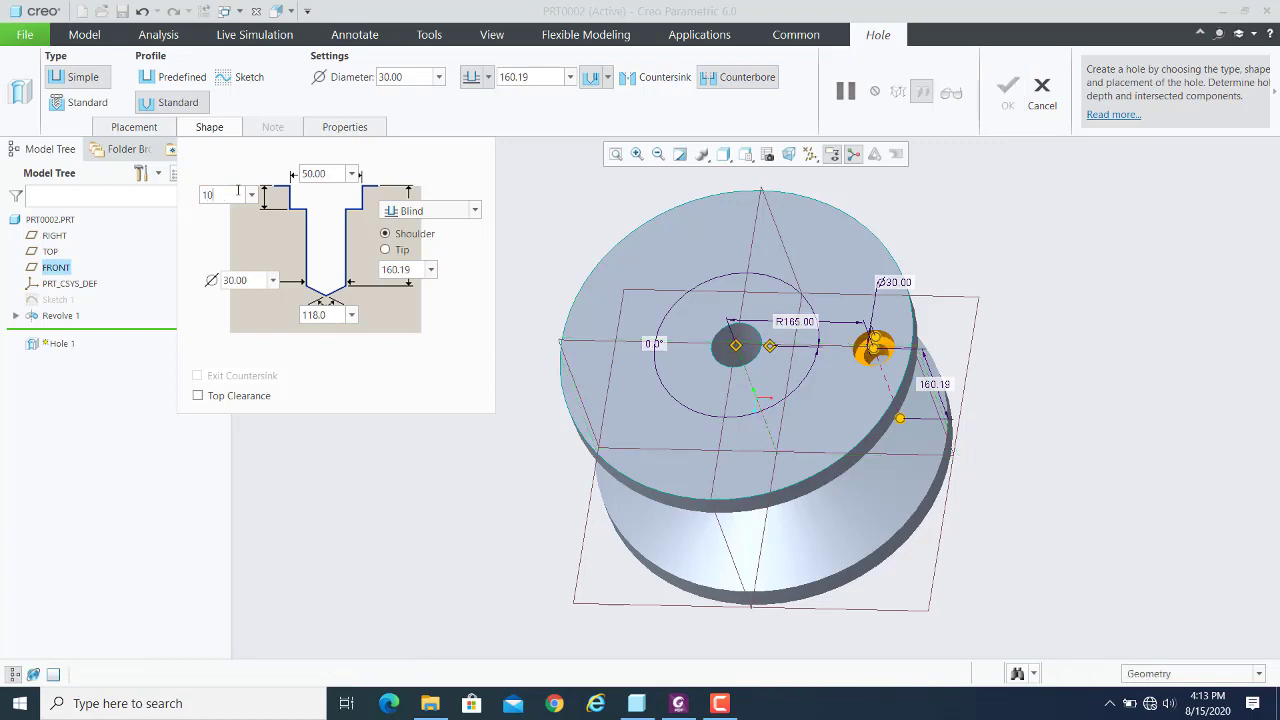
pyautogui.press('Return')
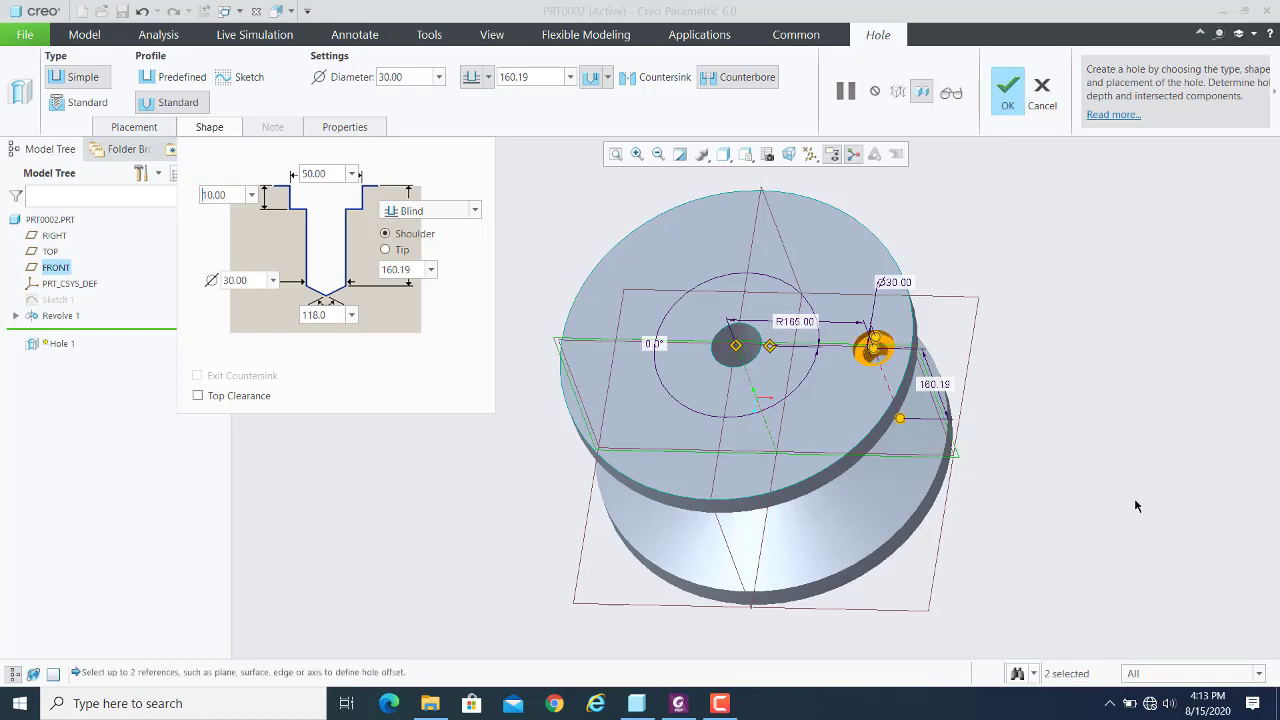
pyautogui.moveTo(939, 482); pyautogui.dragTo(906, 451, button='middle')
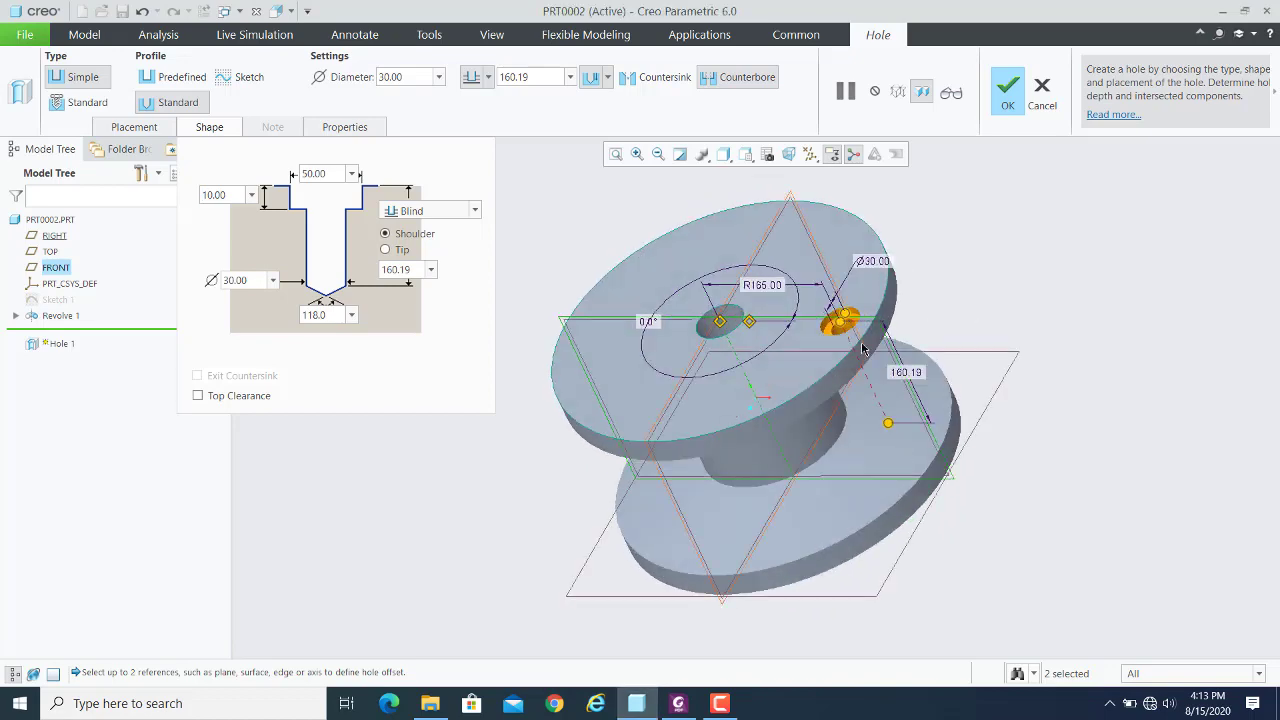
pyautogui.moveTo(977, 334); pyautogui.dragTo(1003, 372, button='middle')
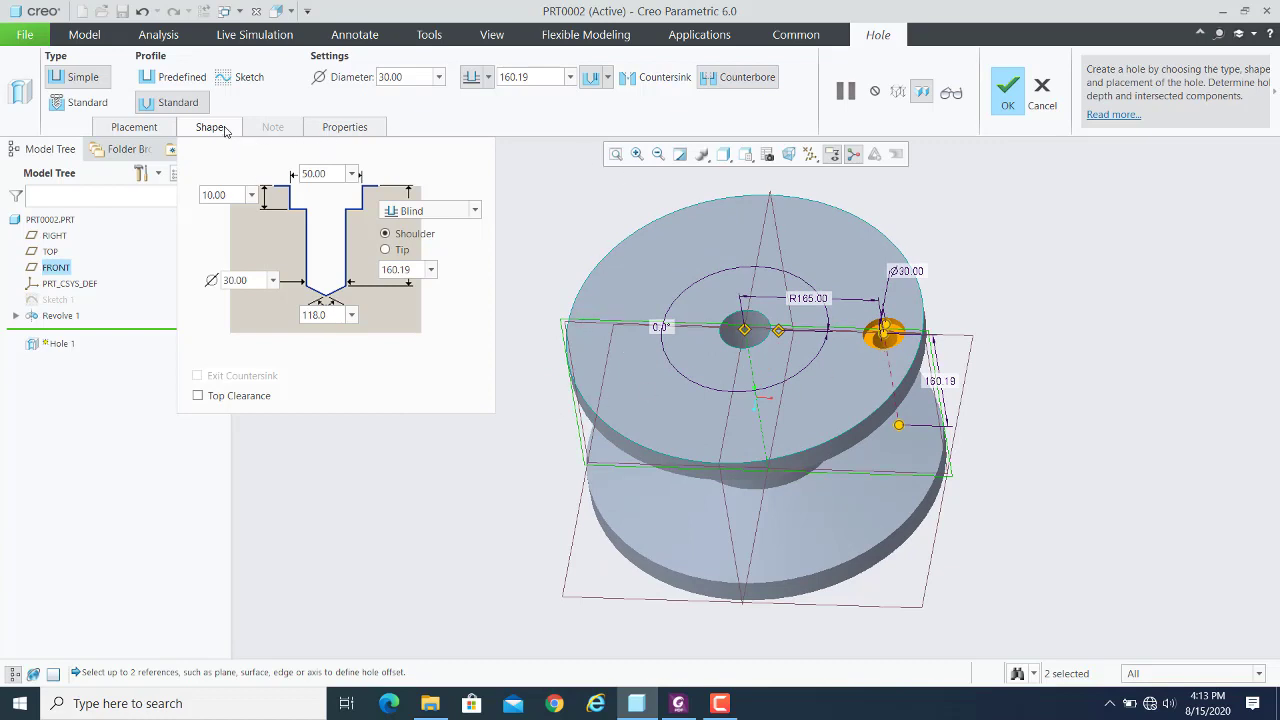
# Change the hole's depth option to To Next and inspect the underside of the drilled flange
pyautogui.click(489, 77)
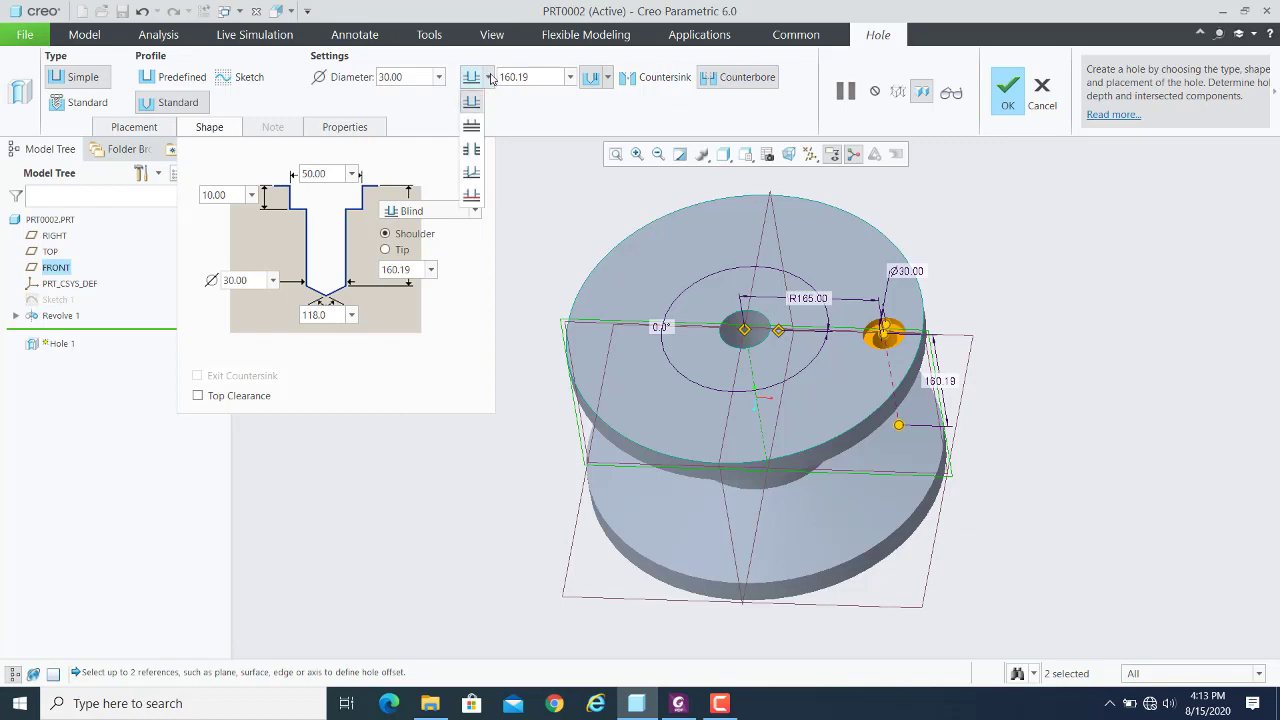
pyautogui.click(474, 127)
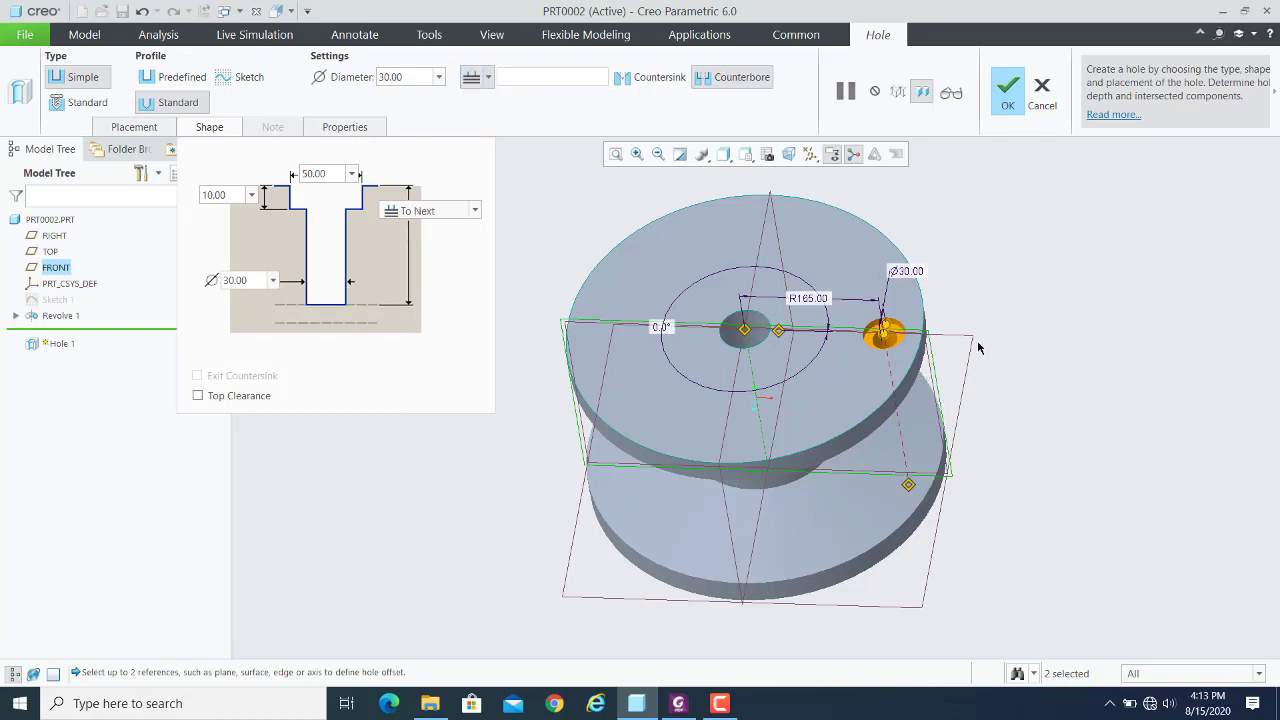
pyautogui.moveTo(1107, 384); pyautogui.dragTo(920, 246, button='middle')
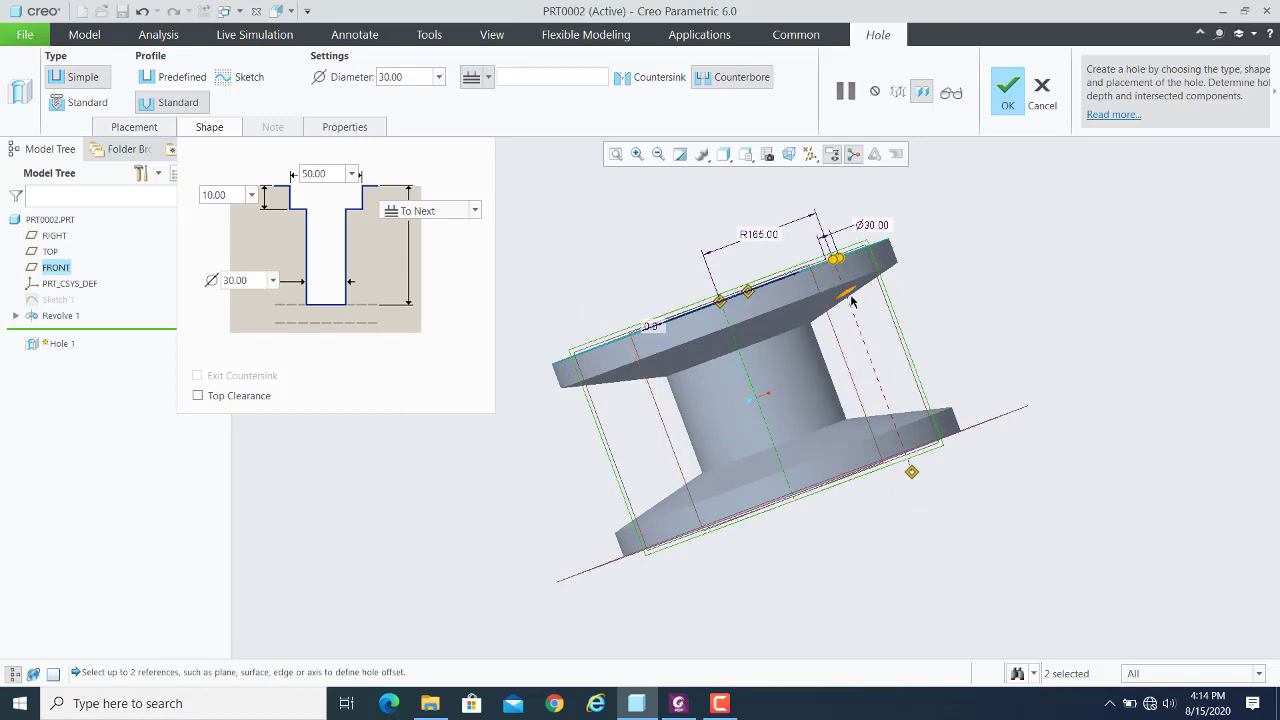
pyautogui.moveTo(944, 309); pyautogui.dragTo(960, 322, button='middle')
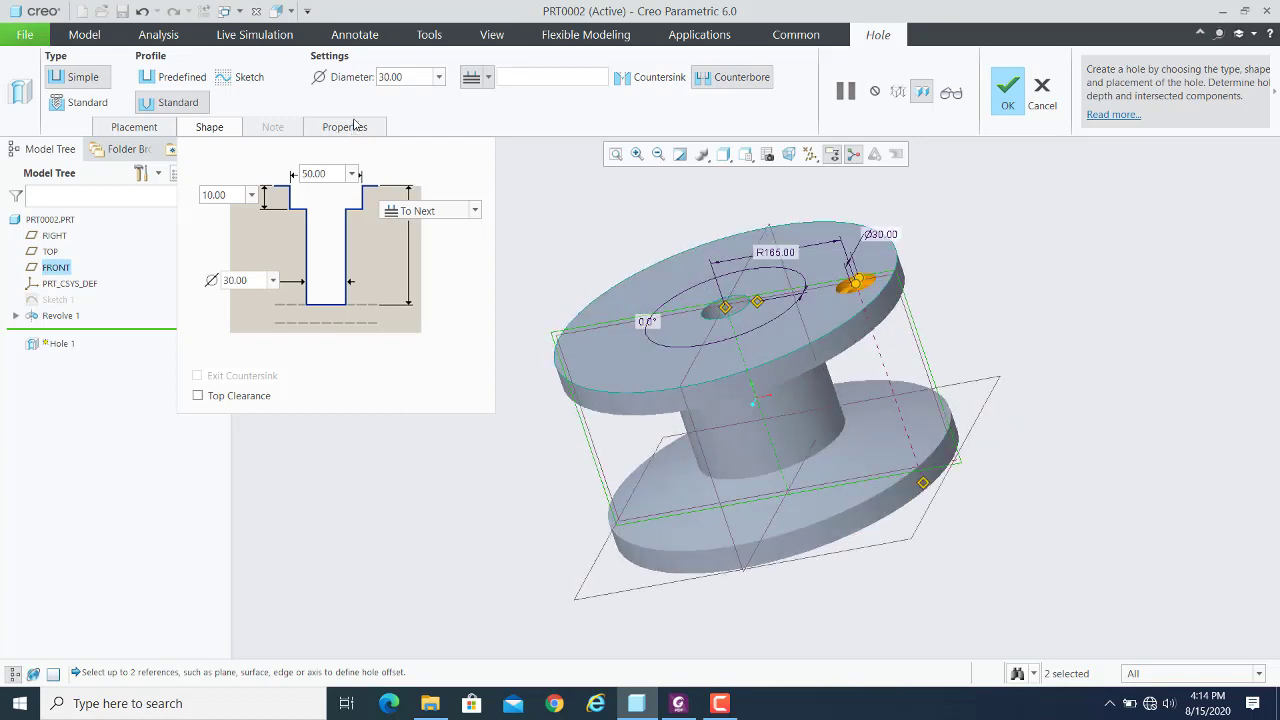
# Try the Through All depth option for the hole and inspect where it cuts both flanges
pyautogui.click(489, 79)
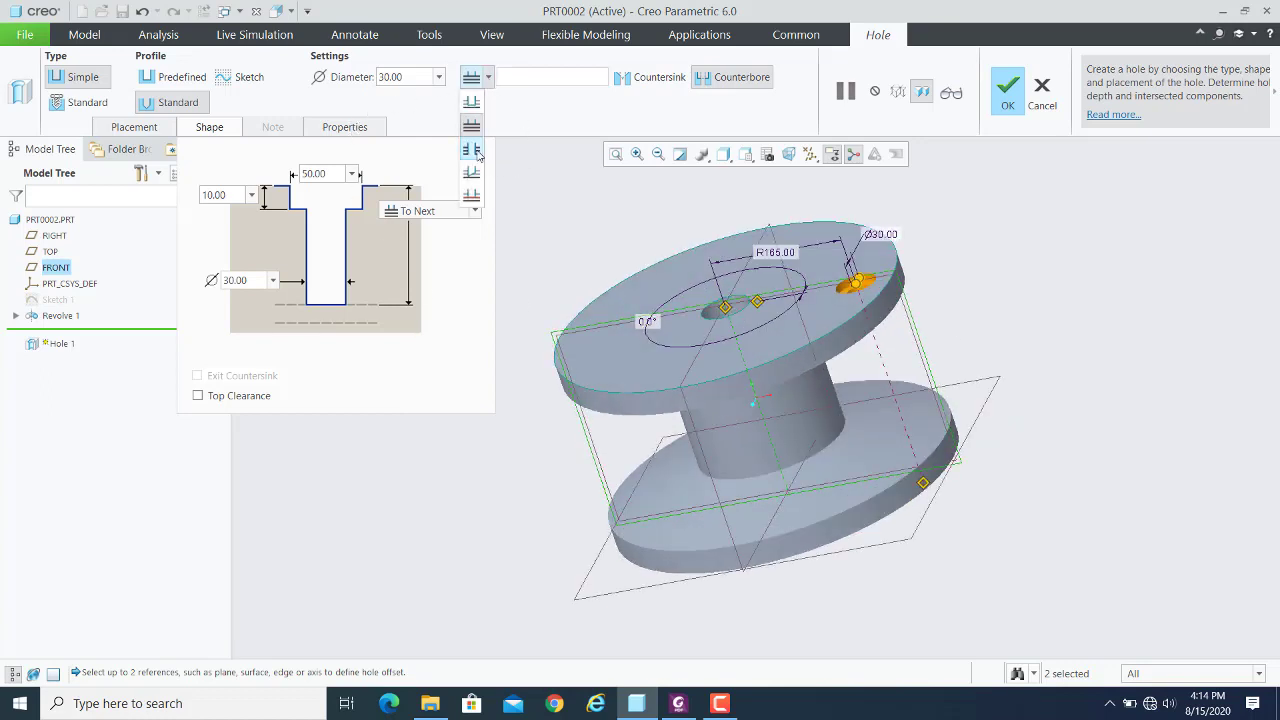
pyautogui.click(480, 156)
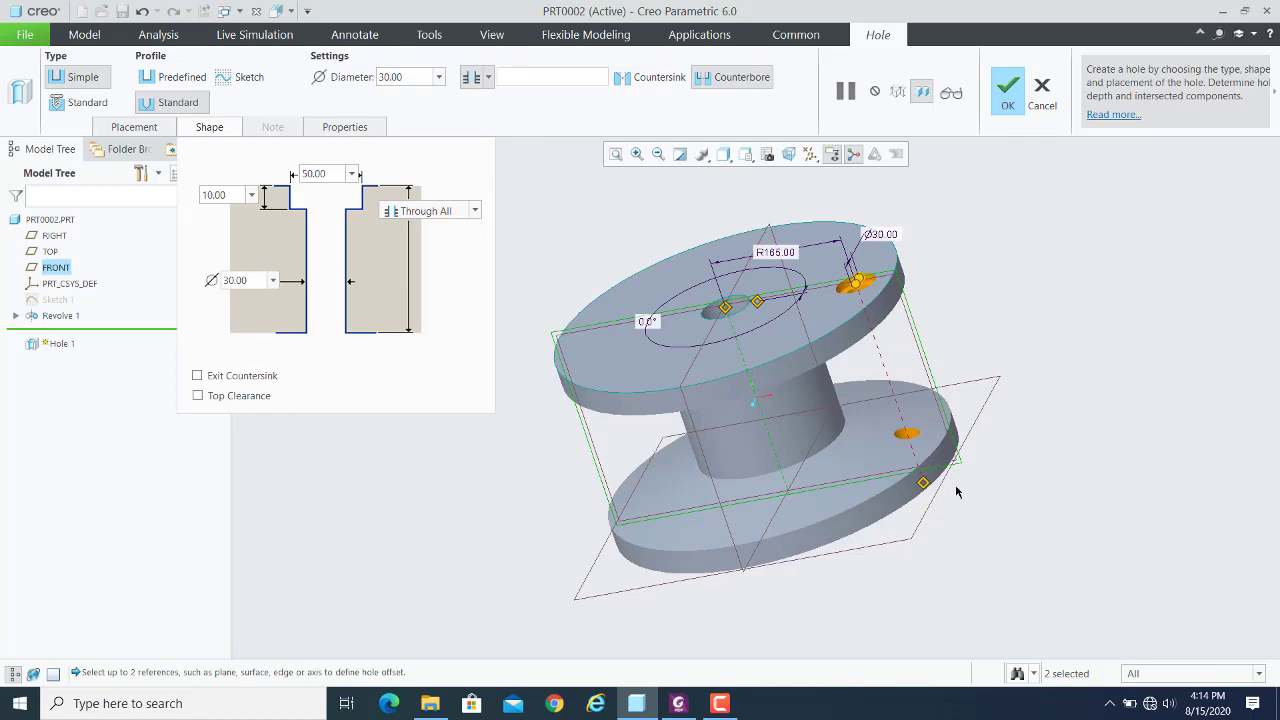
pyautogui.moveTo(1163, 517); pyautogui.dragTo(1030, 538, button='middle')
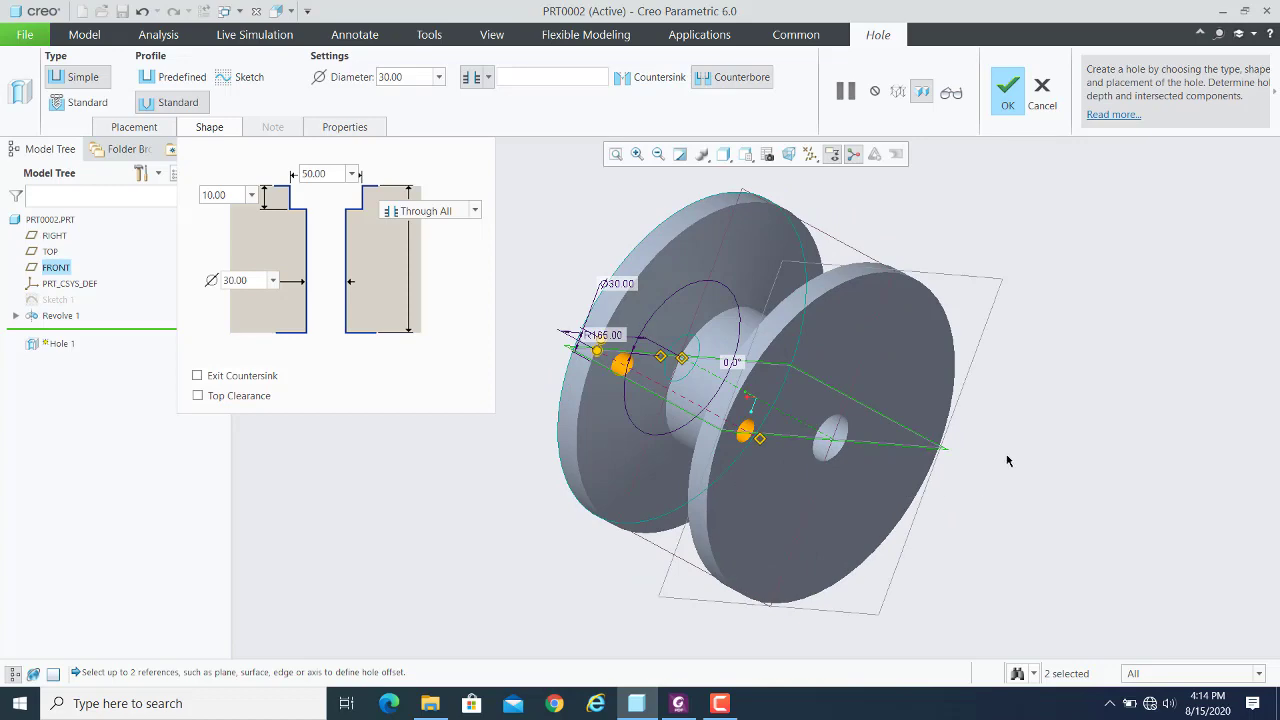
pyautogui.moveTo(1006, 457); pyautogui.dragTo(1106, 436, button='middle')
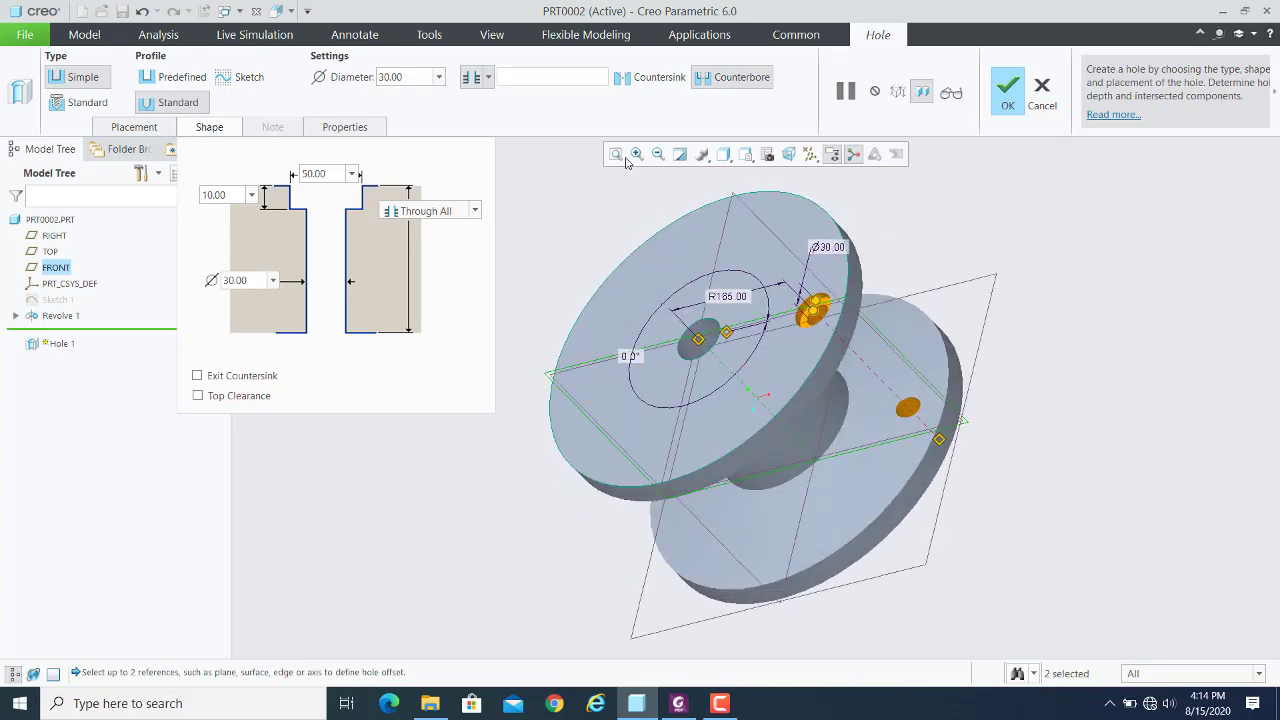
# Set the hole's depth option to To Next so it cuts only the first flange
pyautogui.click(488, 77)
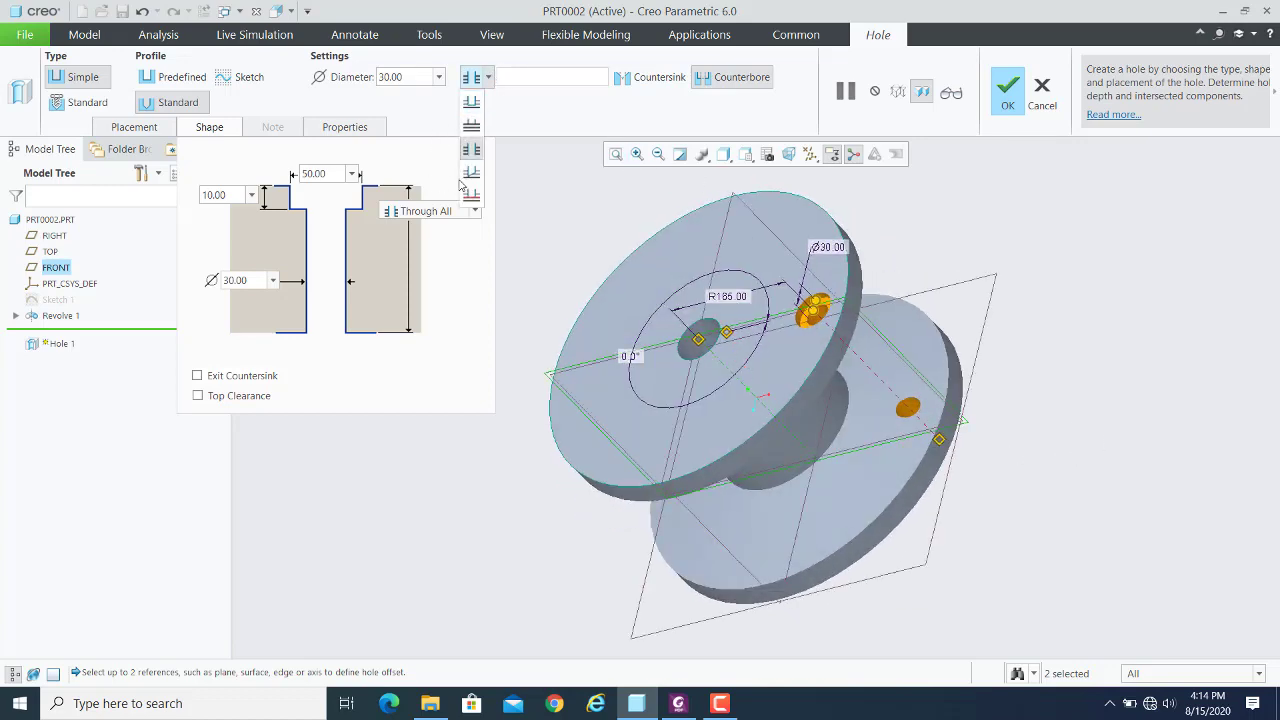
pyautogui.click(471, 124)
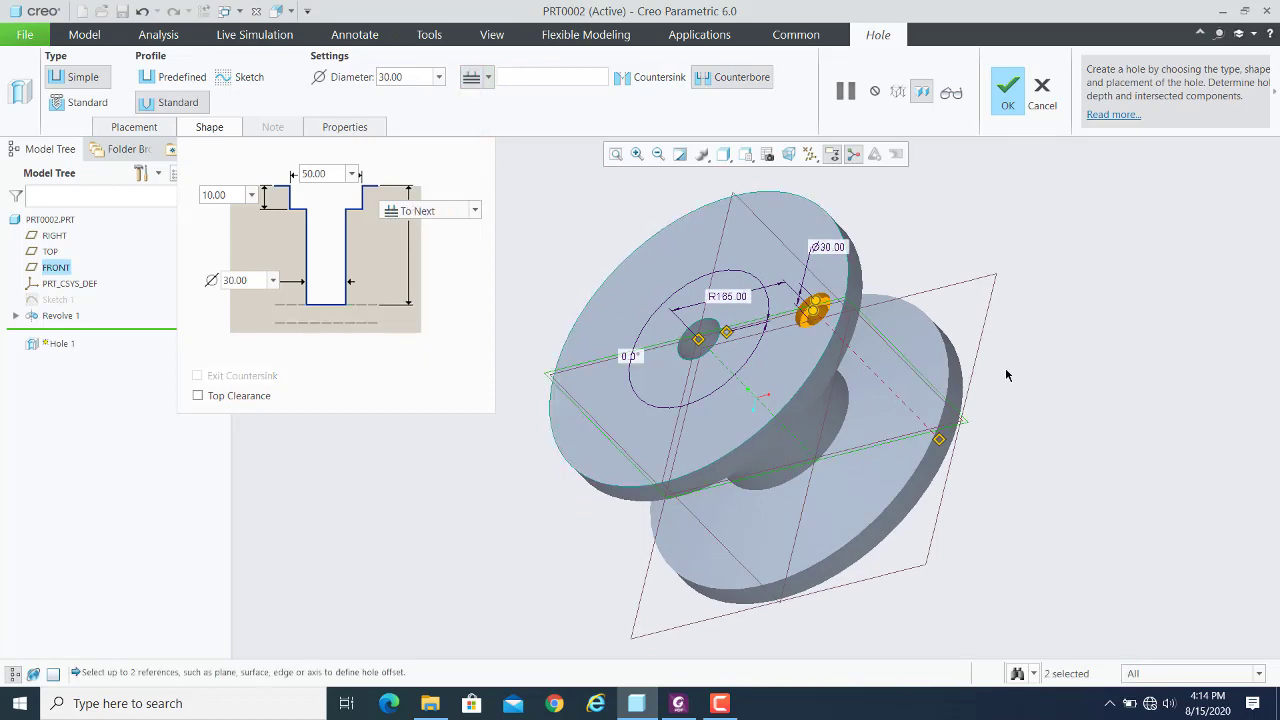
pyautogui.moveTo(998, 406); pyautogui.dragTo(951, 323, button='middle')
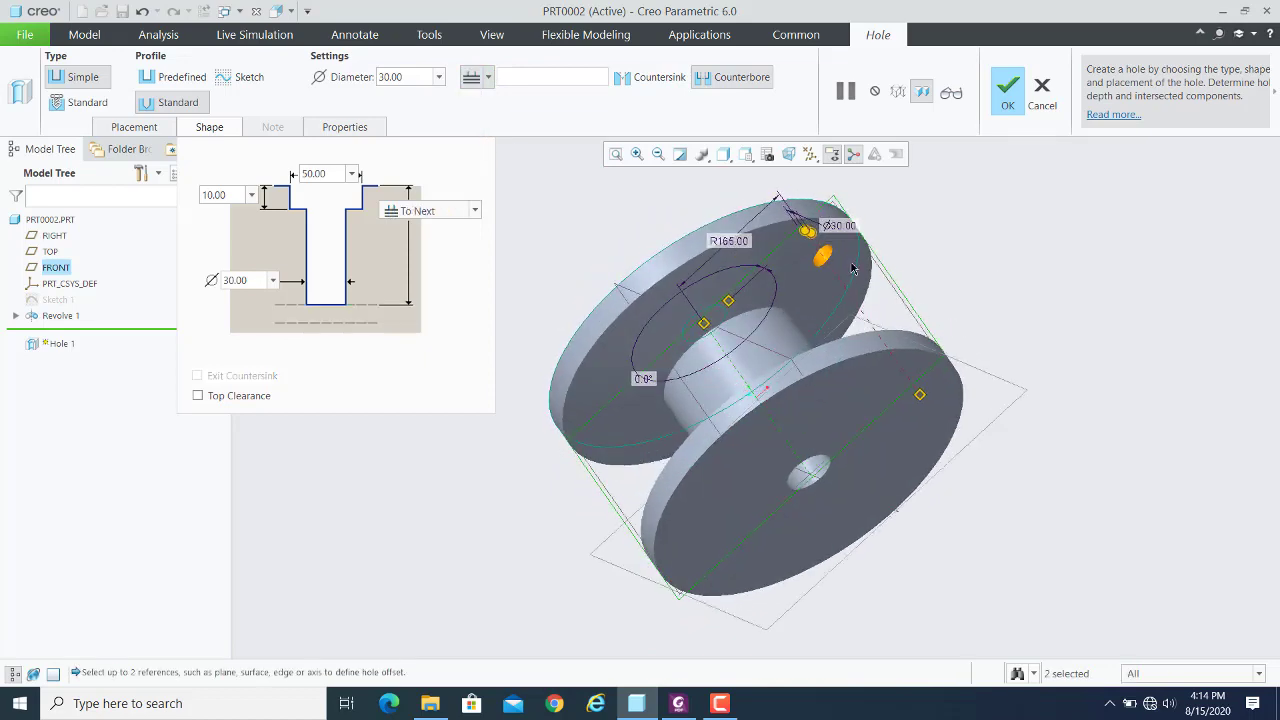
pyautogui.moveTo(1047, 329)
pyautogui.mouseDown(button='middle')
pyautogui.moveTo(1094, 331)
pyautogui.moveTo(1069, 394)
pyautogui.moveTo(1088, 422)
pyautogui.mouseUp(button='middle')
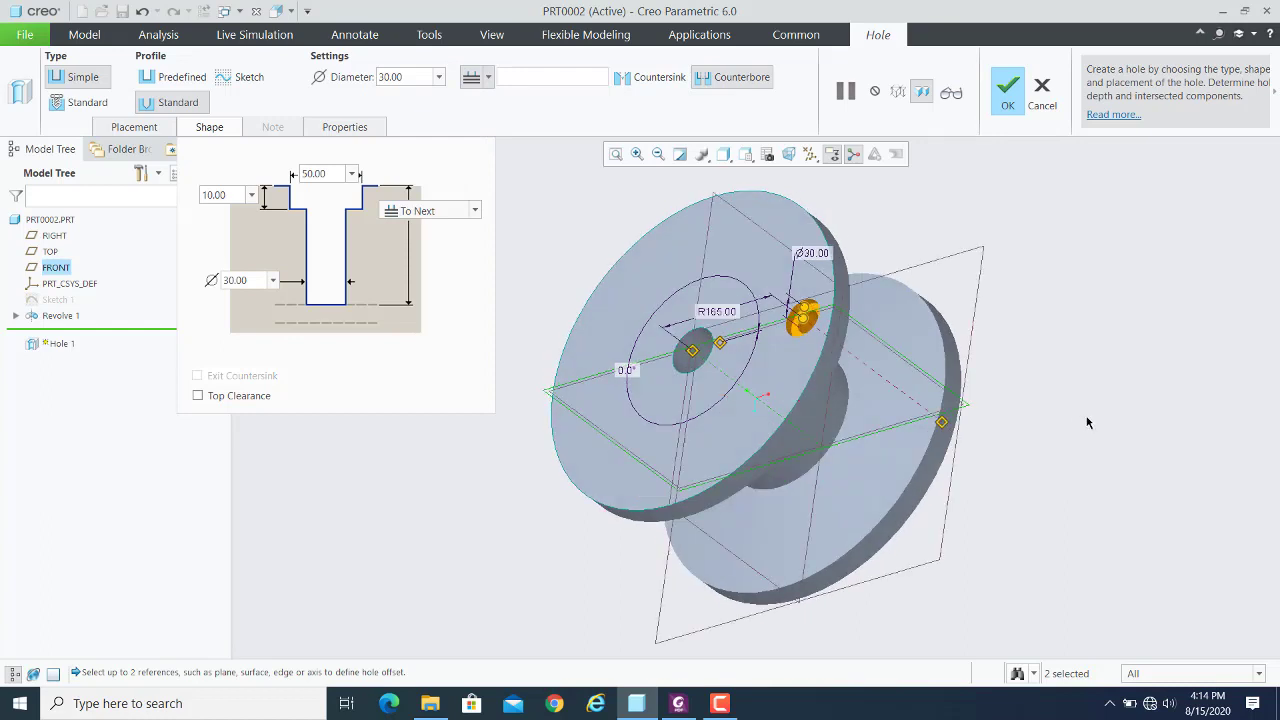
# Complete the counterbored hole feature on the spool's flange and clear the selection
pyautogui.click(1009, 97)
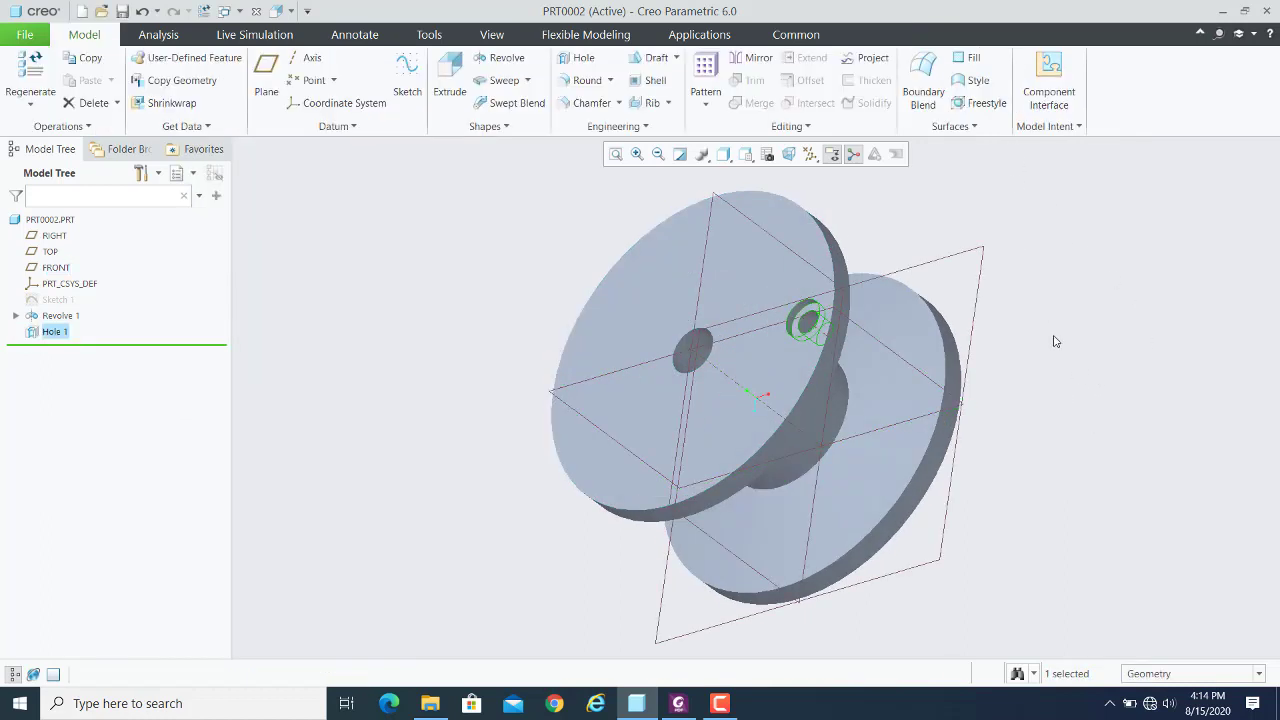
pyautogui.moveTo(990, 463); pyautogui.dragTo(997, 415, button='middle')
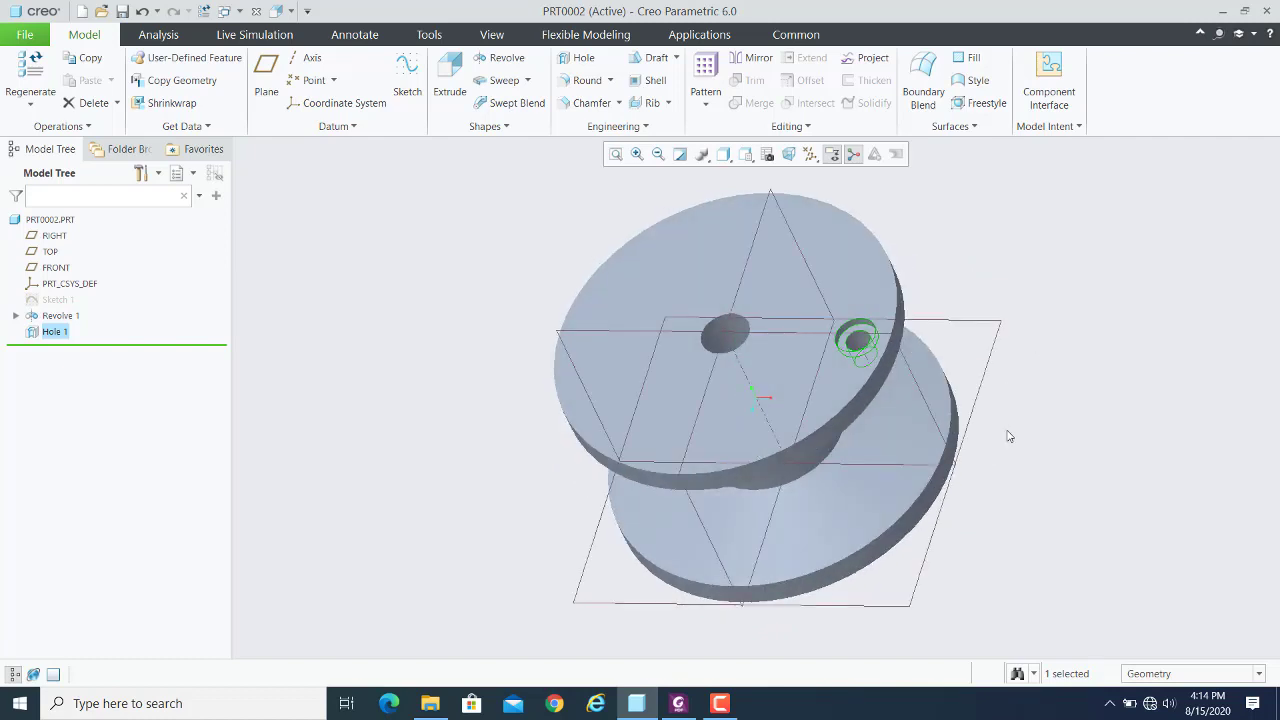
pyautogui.click(1130, 338)
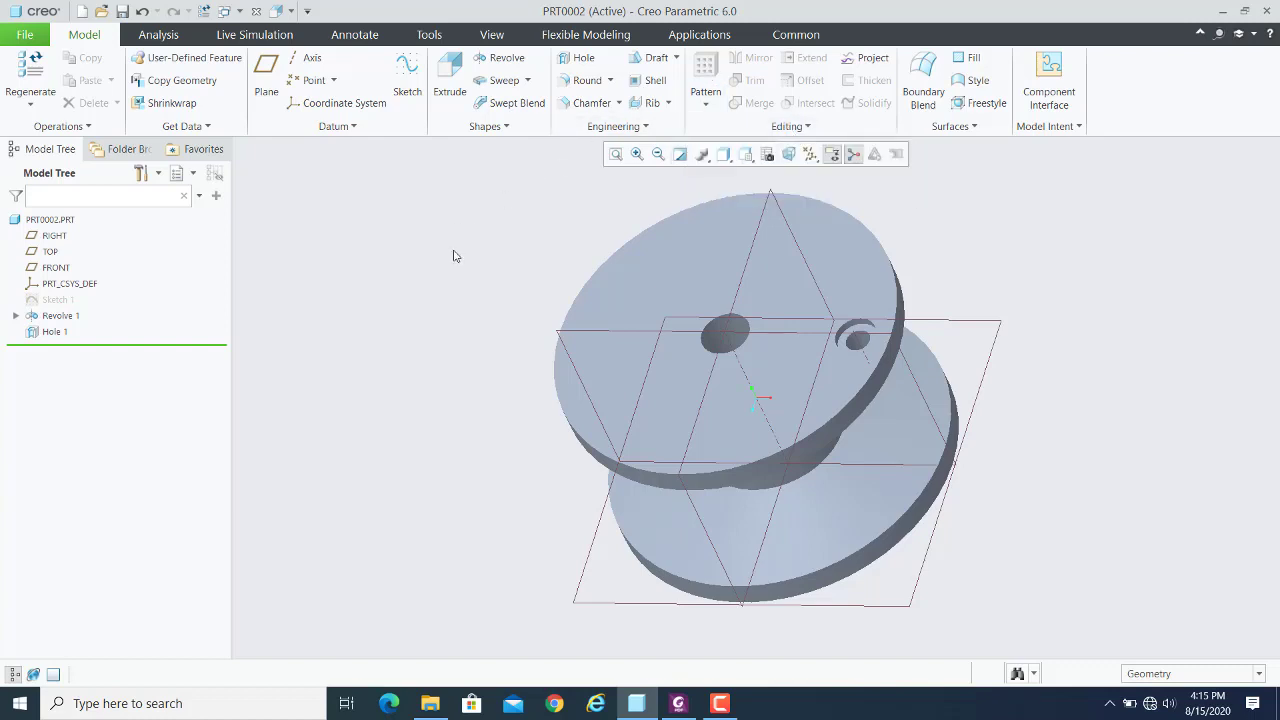
pyautogui.click(48, 332)
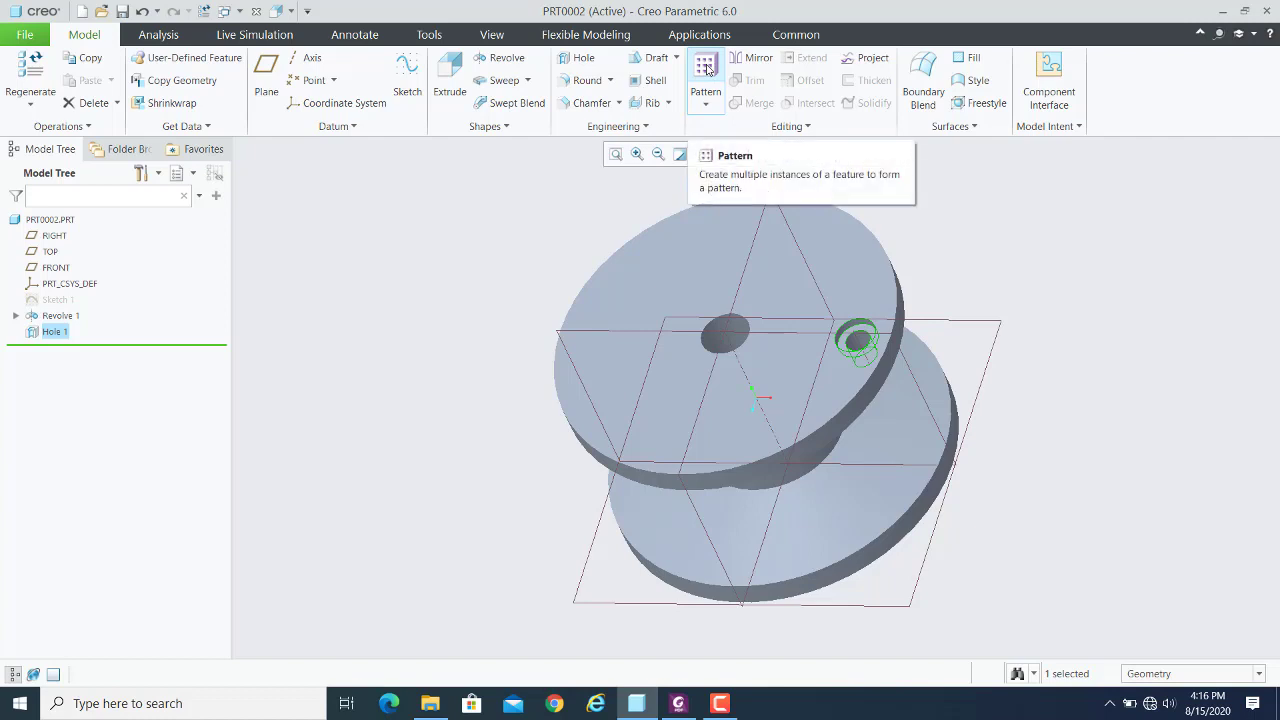
pyautogui.click(411, 306)
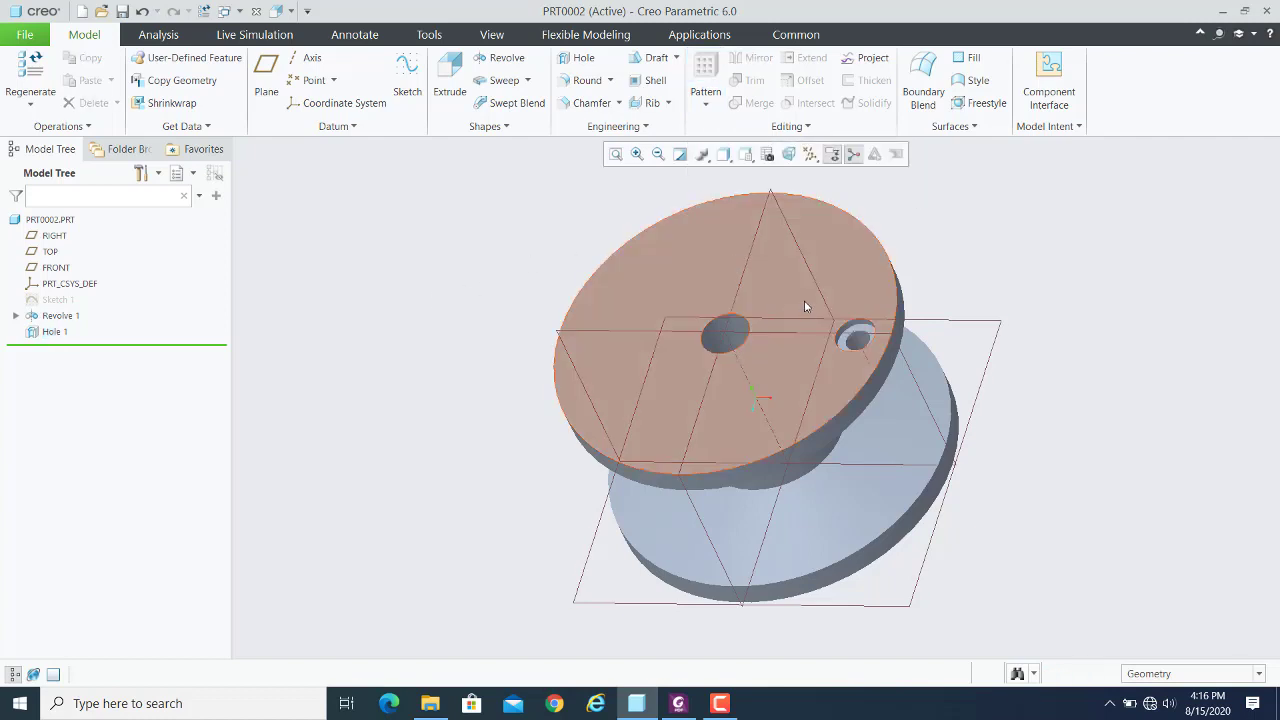
pyautogui.click(855, 345)
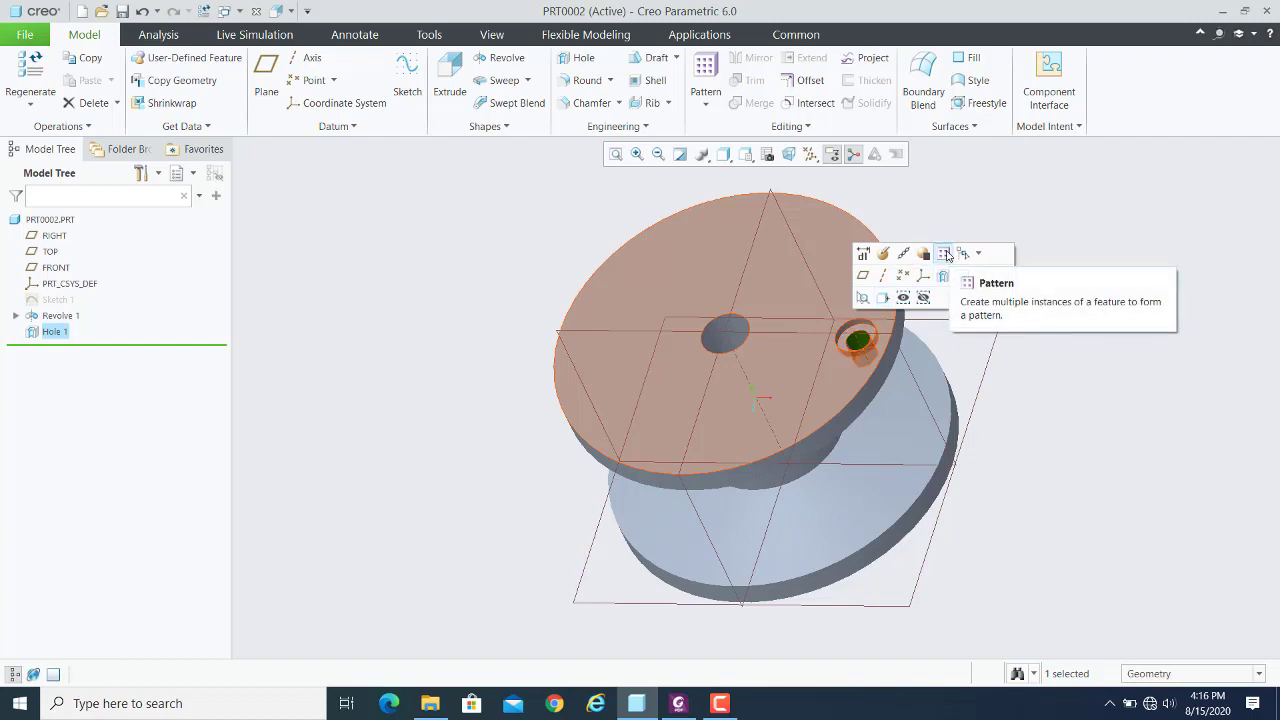
pyautogui.click(457, 284)
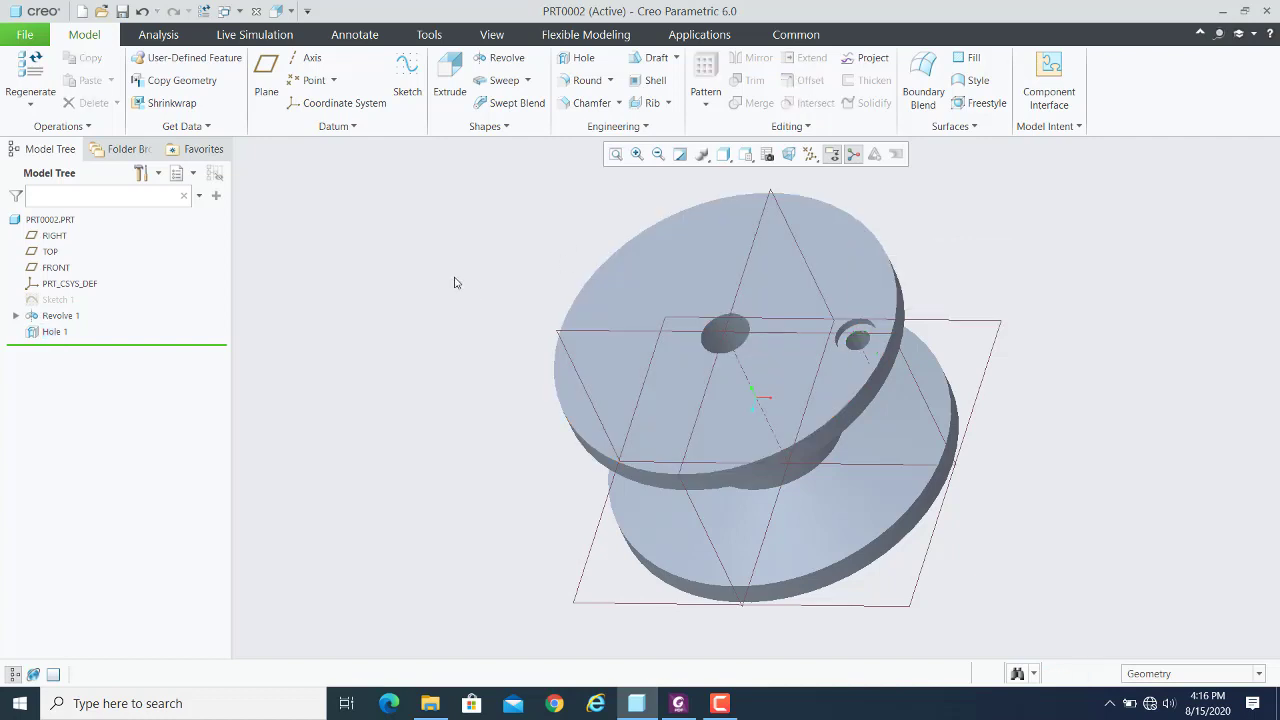
pyautogui.click(55, 333)
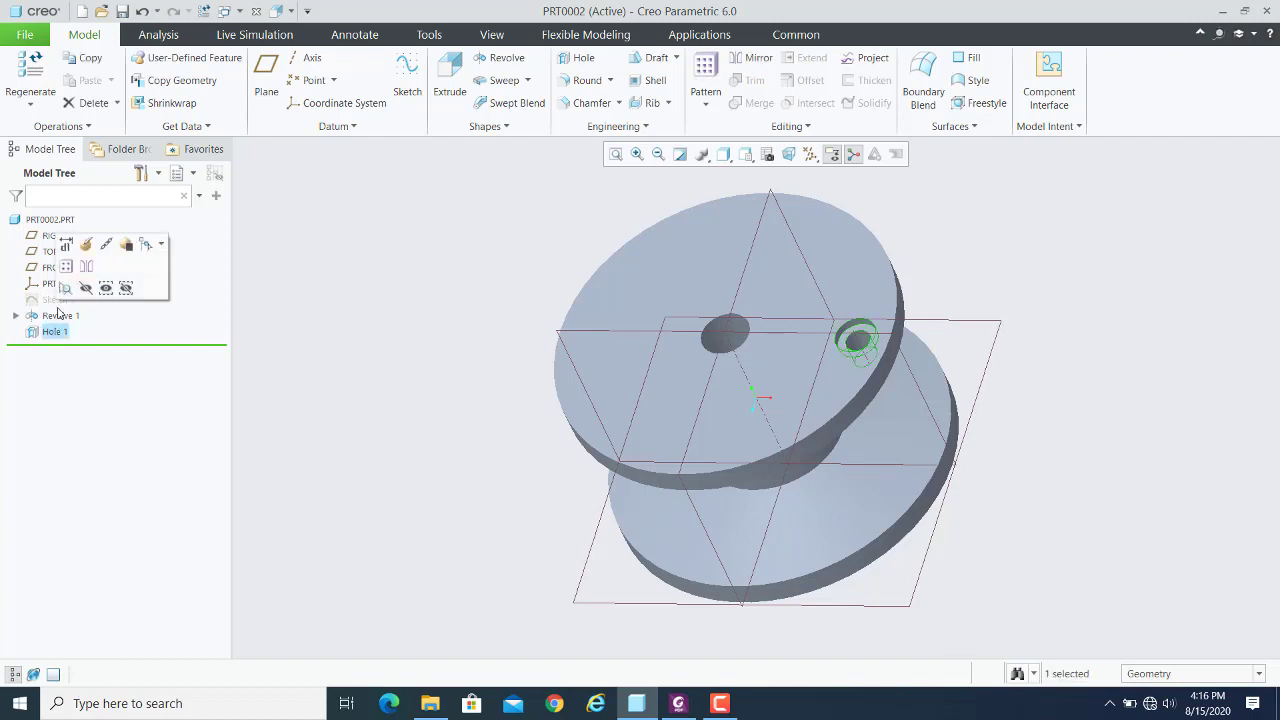
pyautogui.click(145, 247)
pyautogui.click(336, 282)
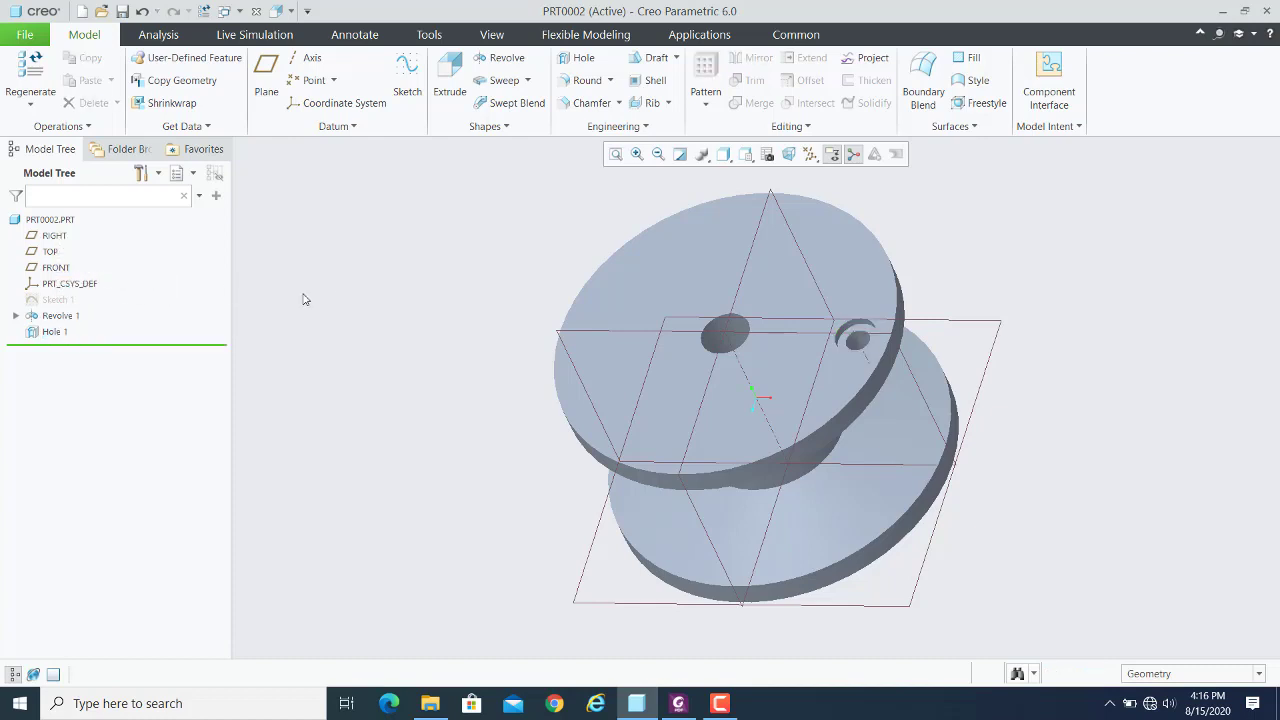
# Start a pattern of the counterbored hole, orient the model to the TOP view and set the pattern type to Axis
pyautogui.click(53, 332)
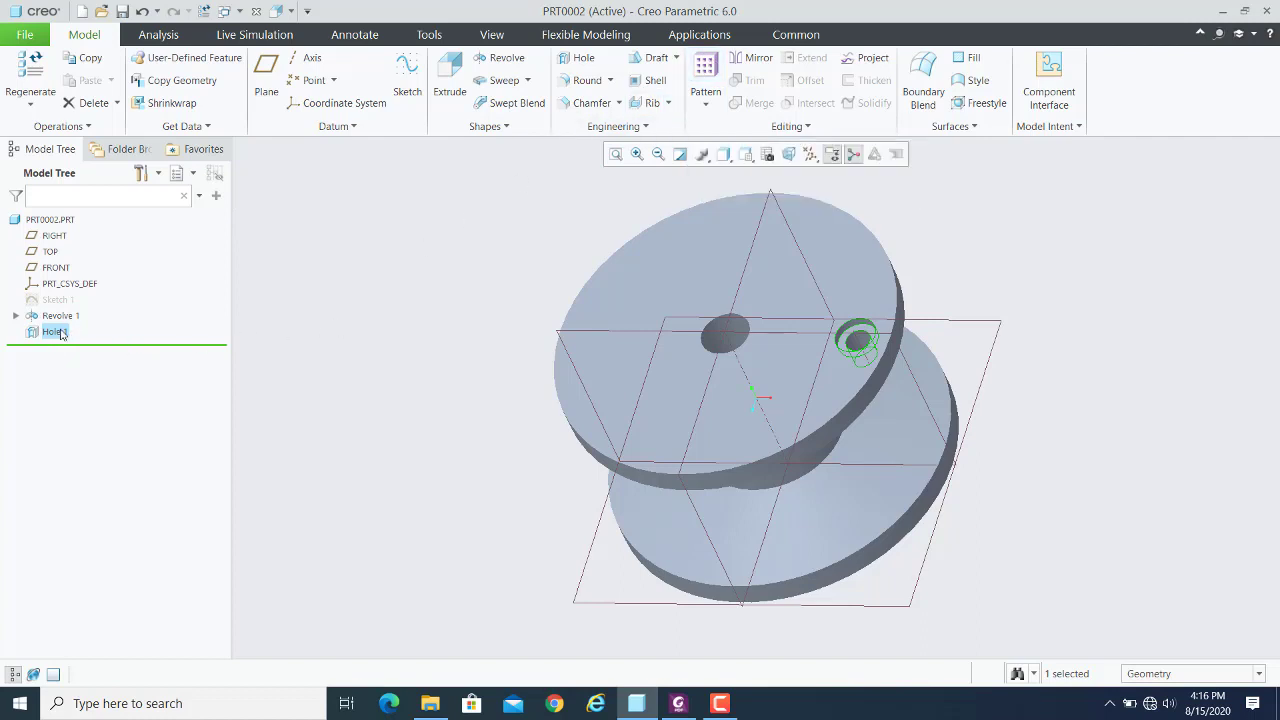
pyautogui.click(706, 68)
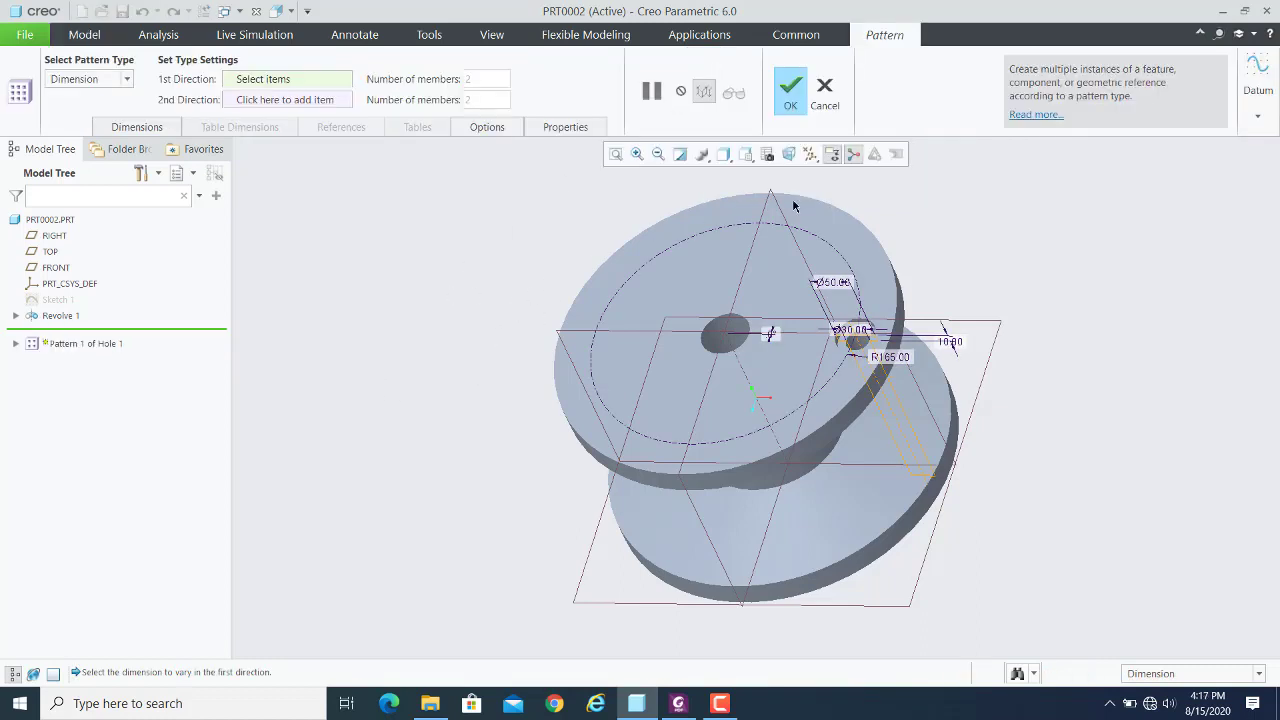
pyautogui.click(748, 156)
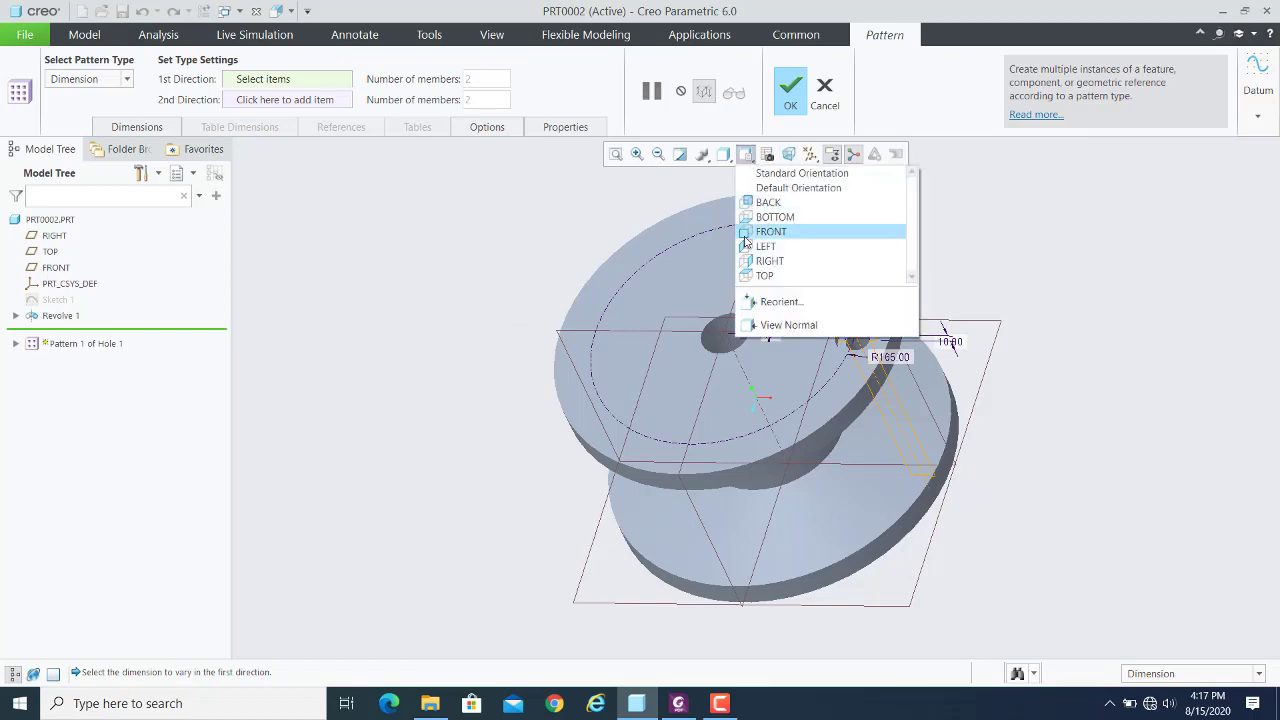
pyautogui.click(762, 275)
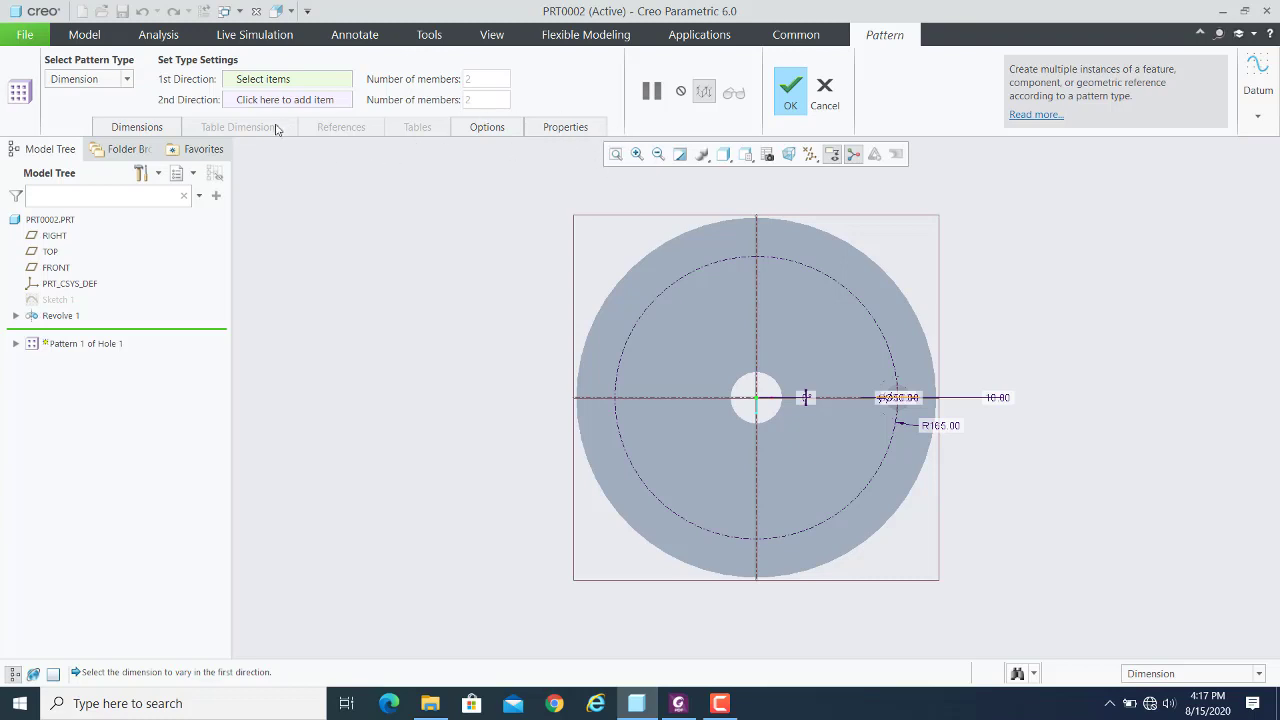
pyautogui.click(127, 82)
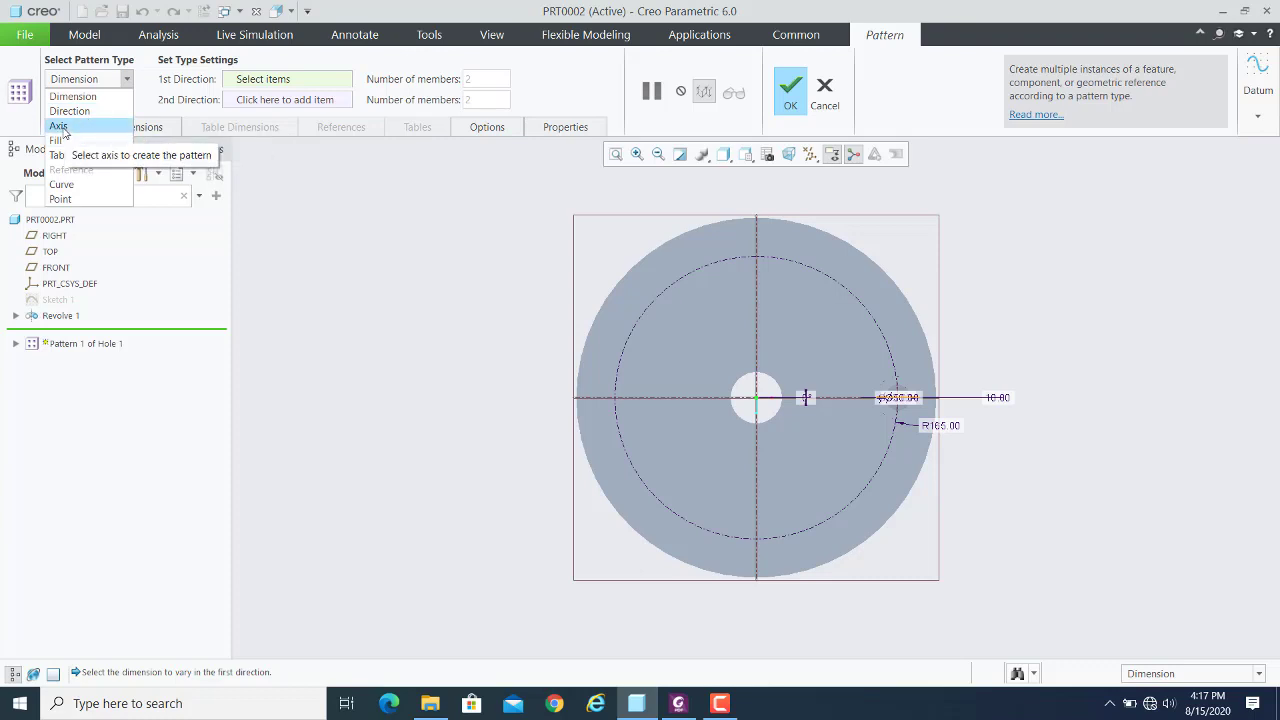
pyautogui.click(60, 126)
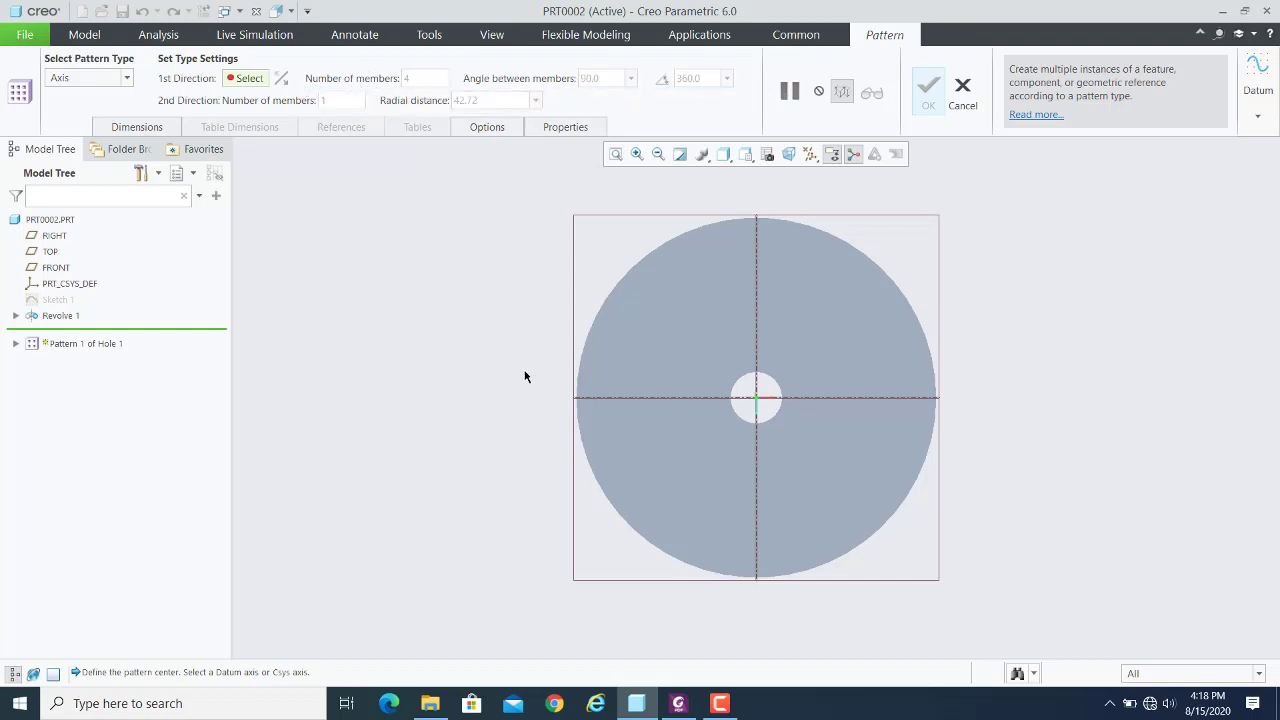
# Pick the spool's central axis as the pattern centre and return the model to the TOP view
pyautogui.hotkey('ctrl', 'd')
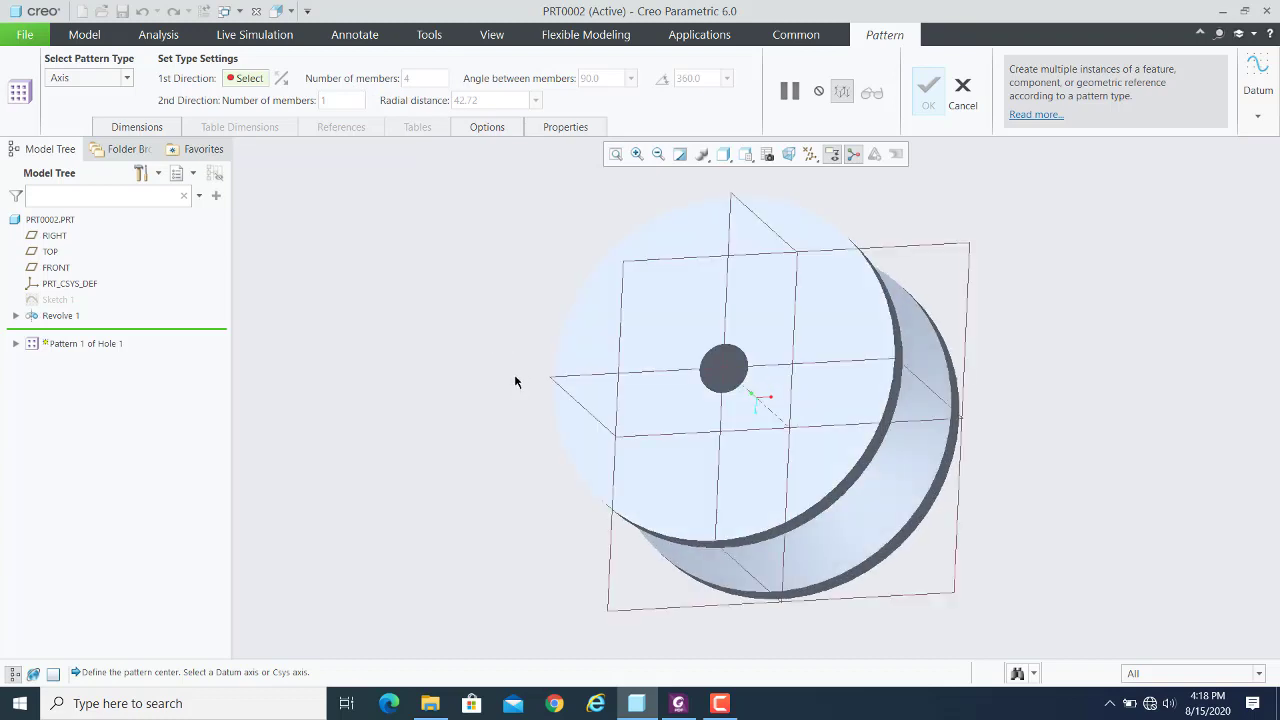
pyautogui.scroll(-1, 724, 410)
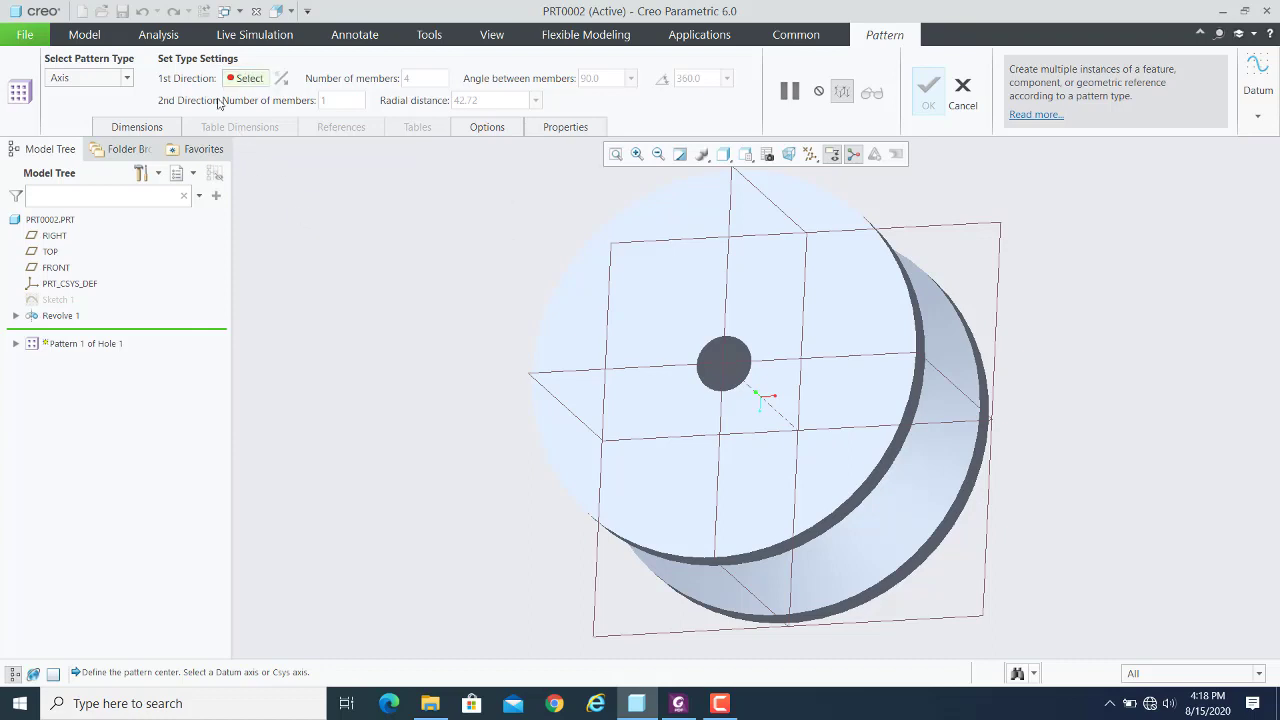
pyautogui.click(769, 412)
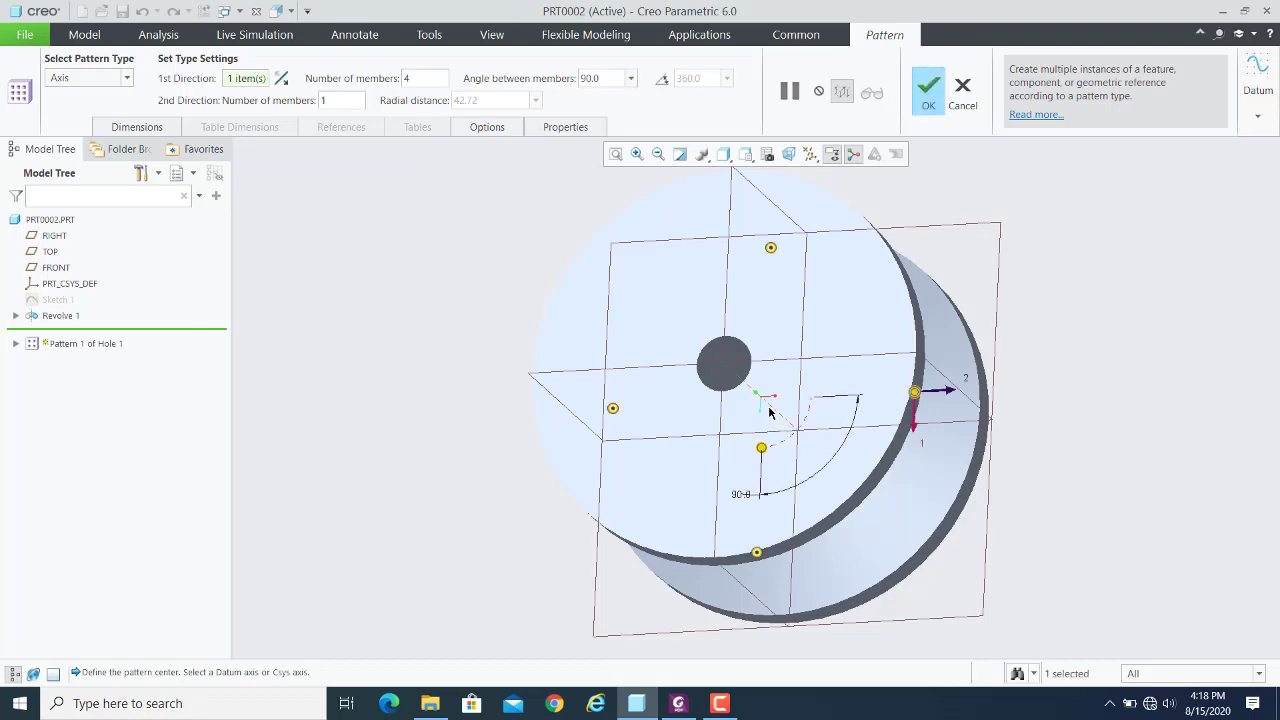
pyautogui.click(745, 154)
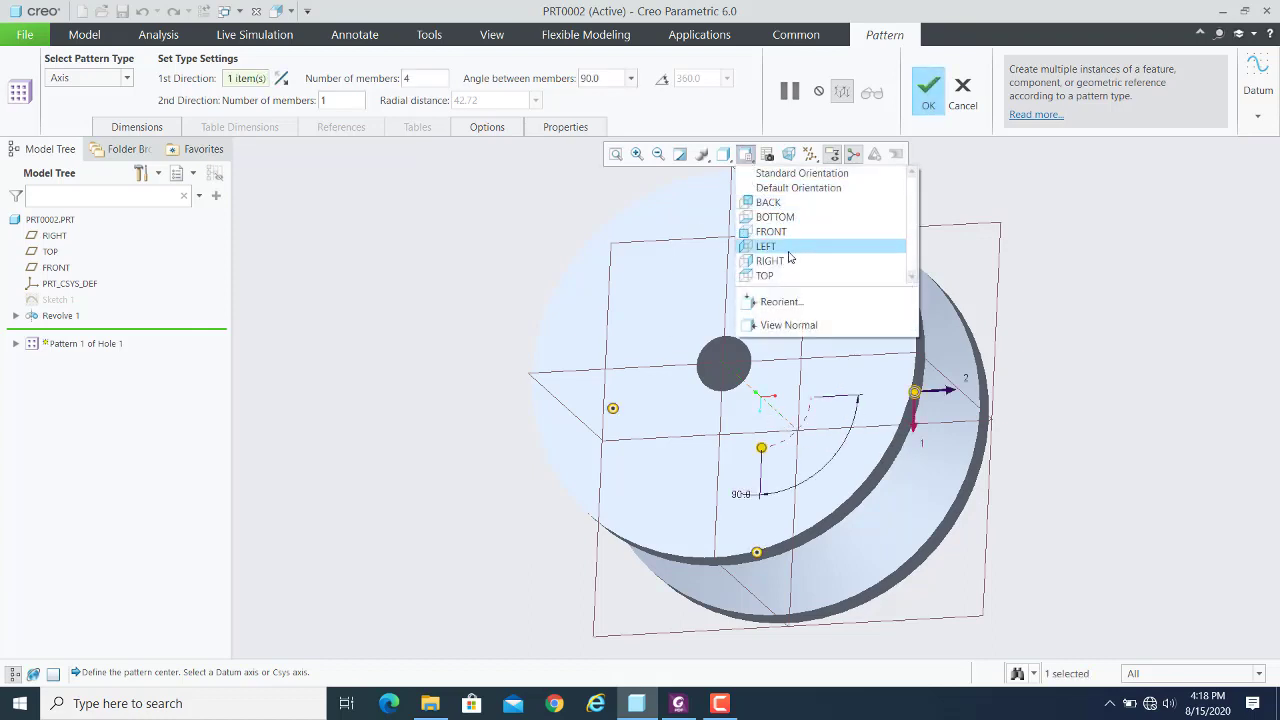
pyautogui.click(766, 275)
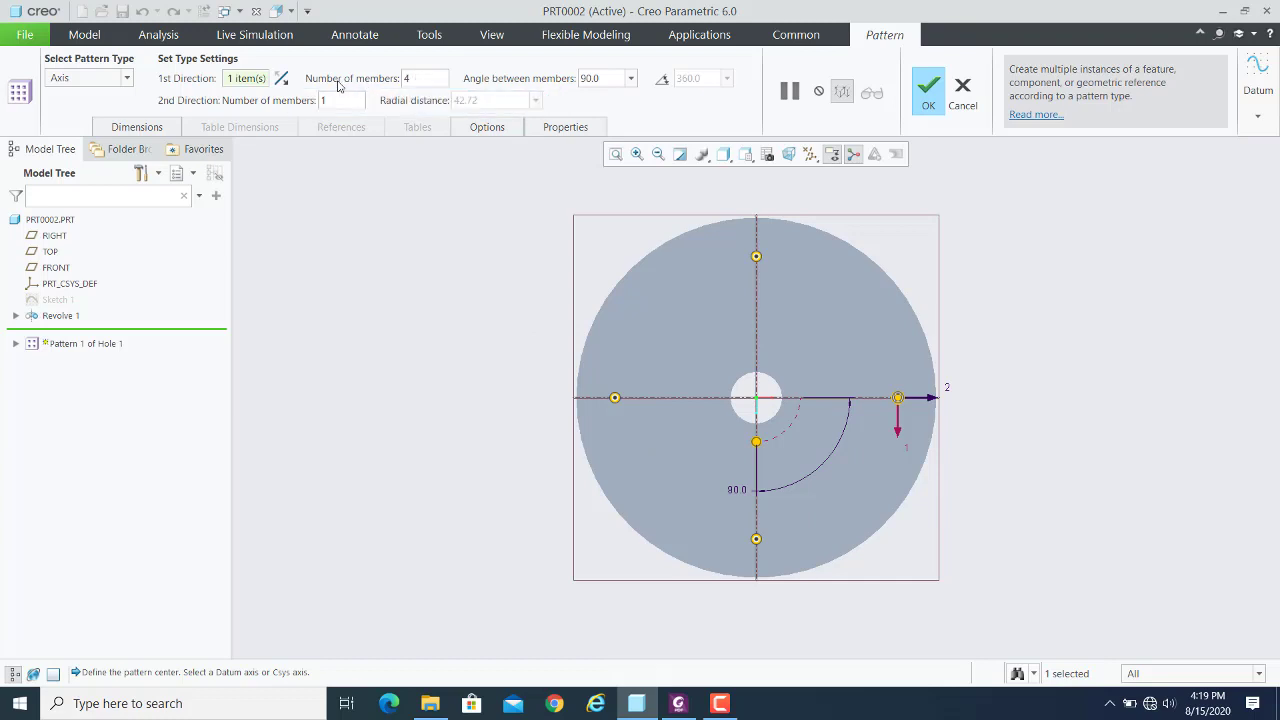
# Set the number of pattern members in the first direction to 6
pyautogui.click(426, 80)
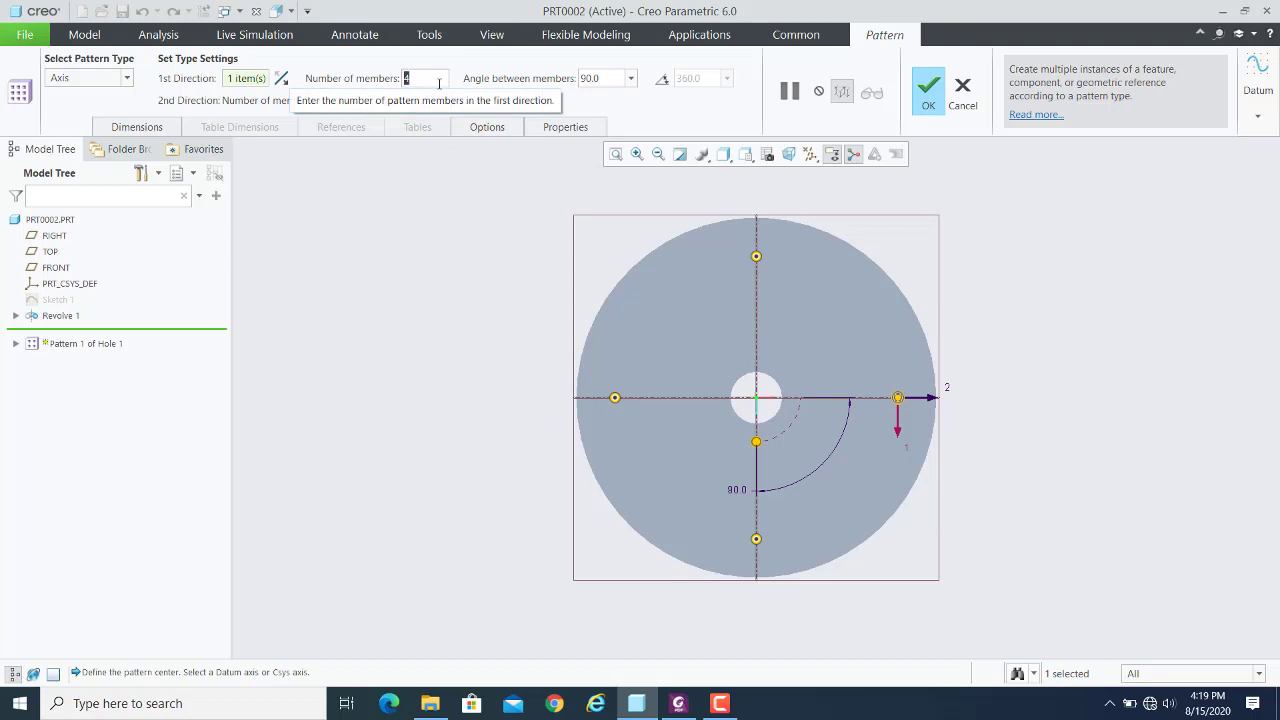
pyautogui.write('6')
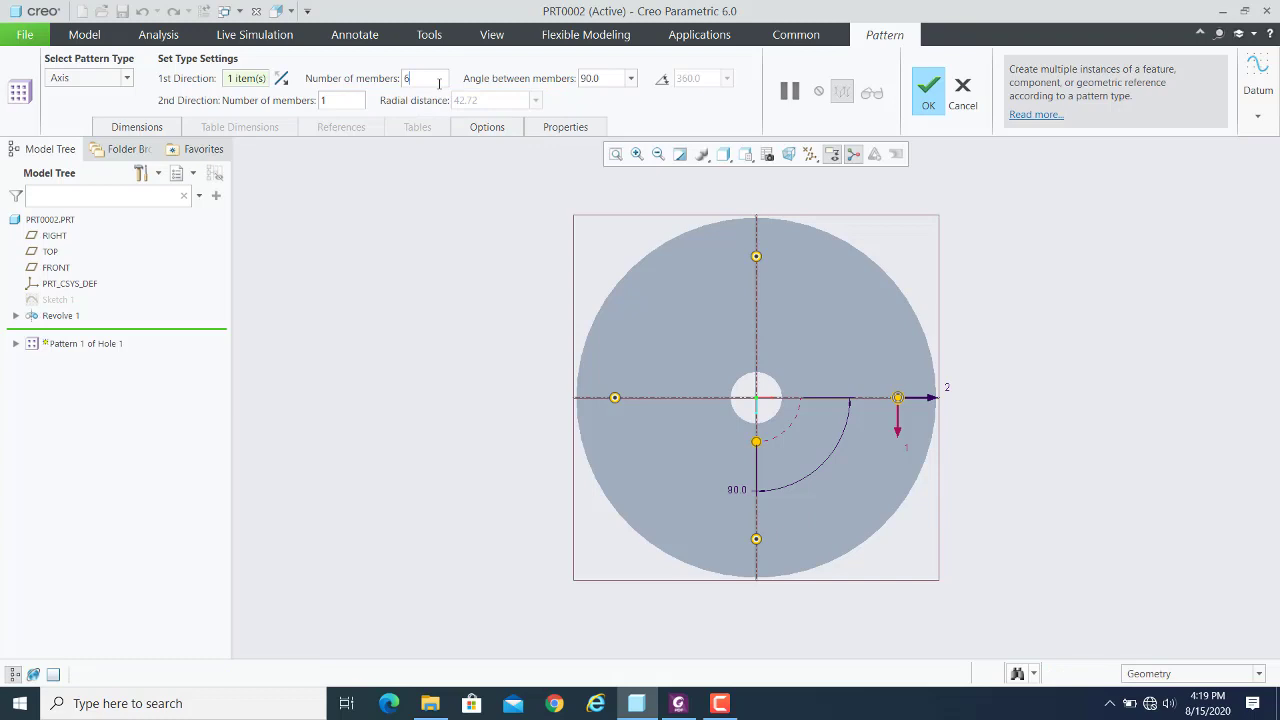
pyautogui.press('Return')
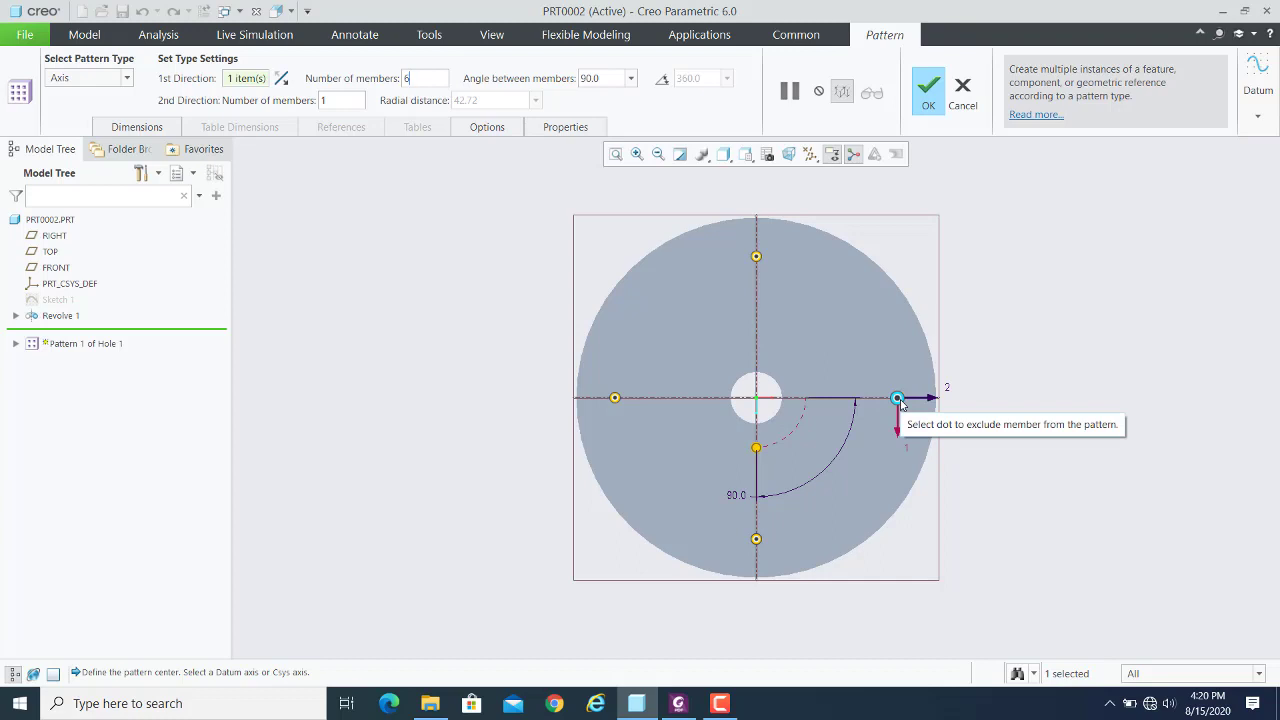
# Try angles of 30, 35 and -35 degrees between the pattern members
pyautogui.click(632, 82)
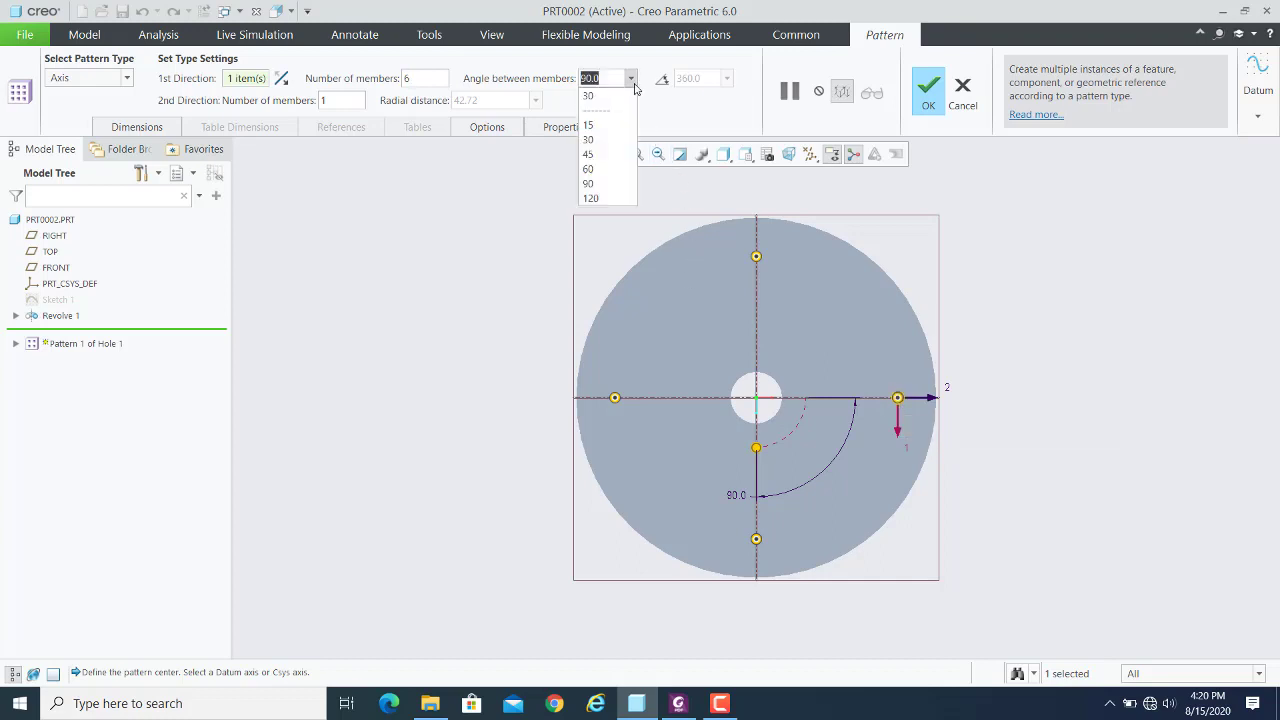
pyautogui.click(607, 140)
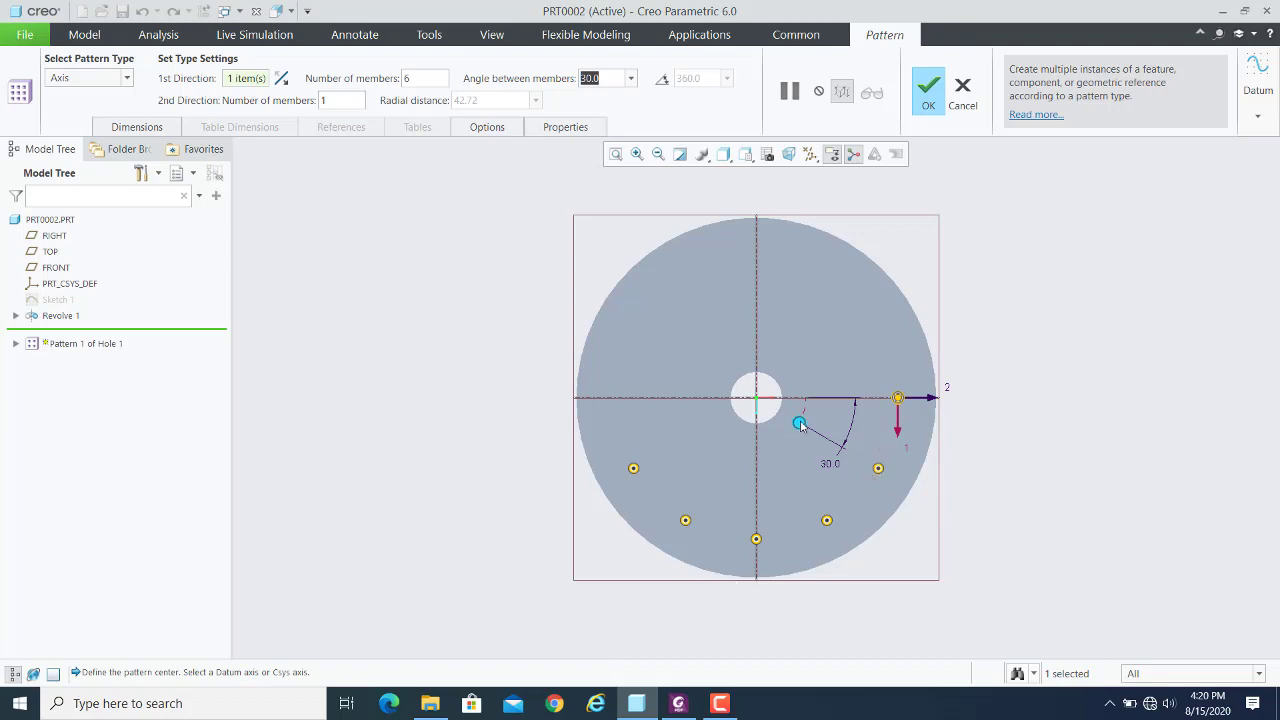
pyautogui.moveTo(800, 425); pyautogui.dragTo(825, 451)
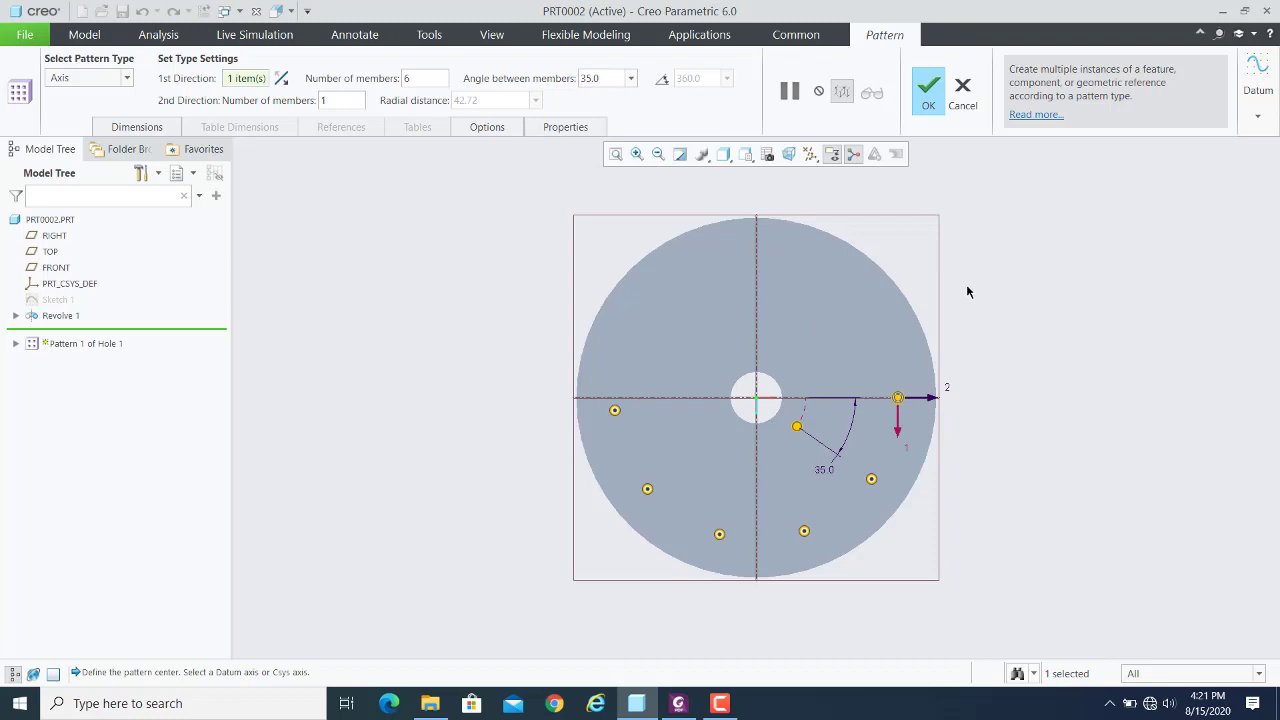
pyautogui.write('-')
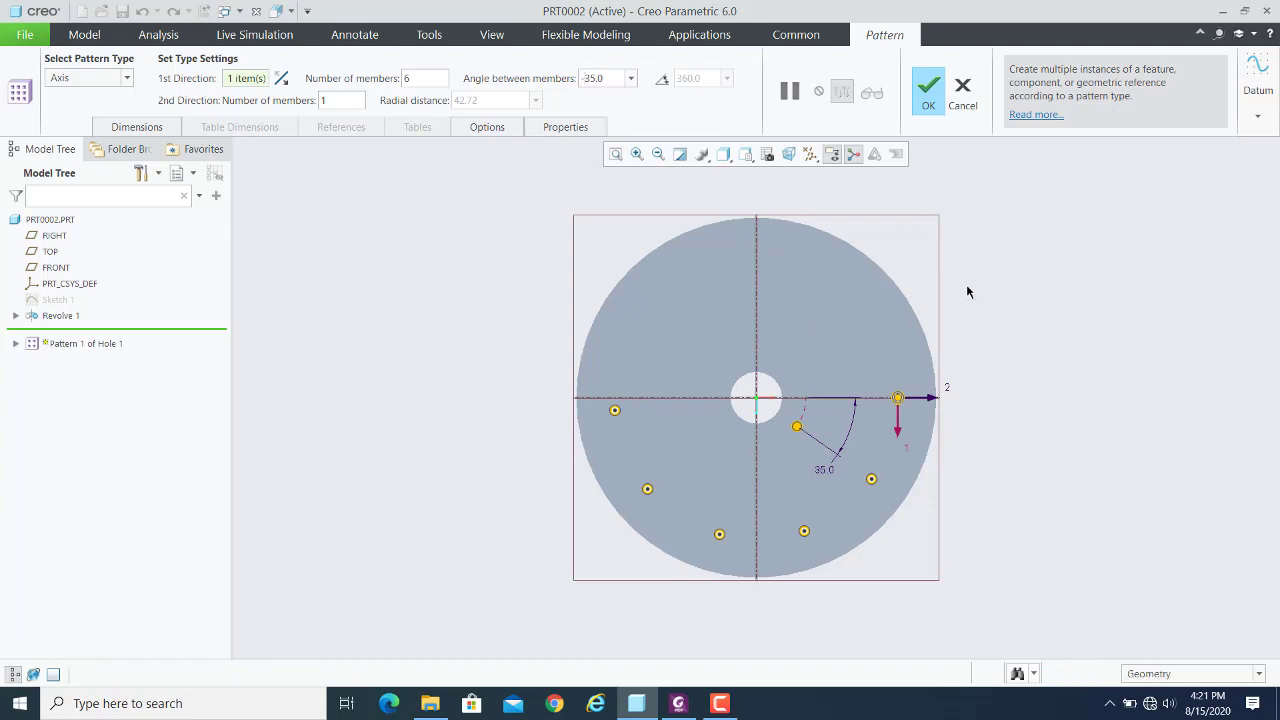
pyautogui.press('Return')
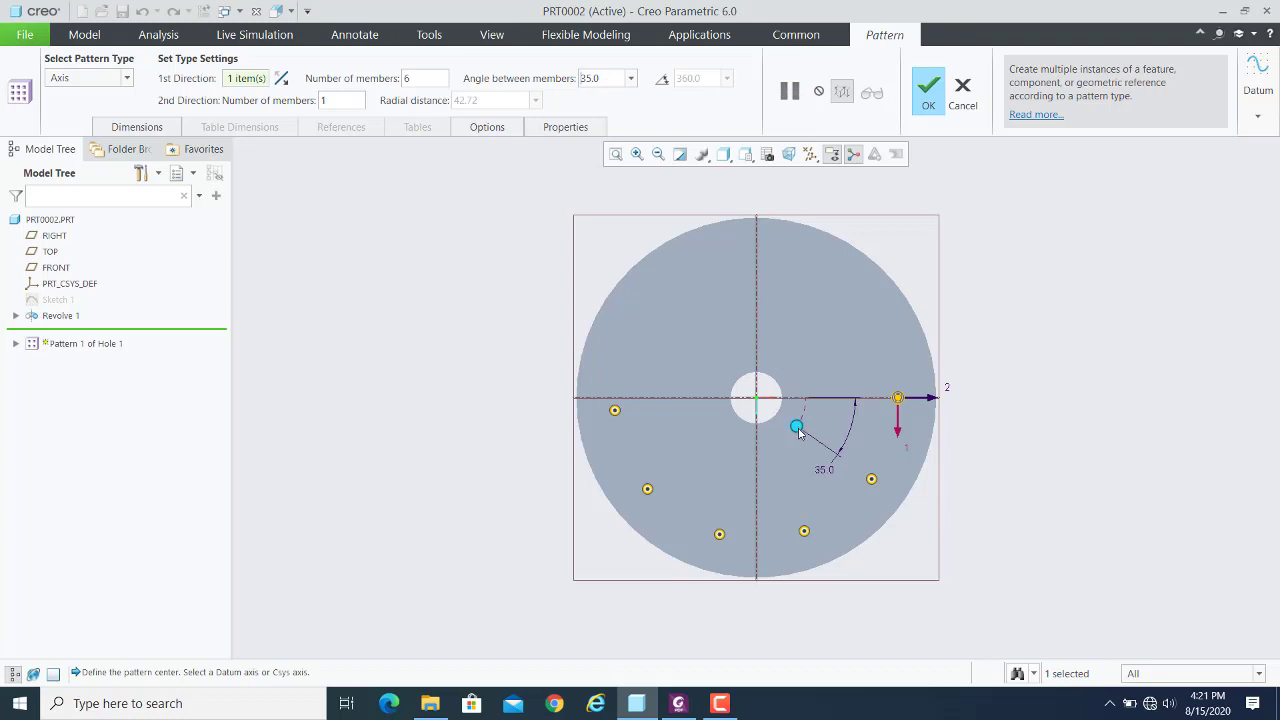
# Try an angle of 45 degrees between the pattern members
pyautogui.click(630, 79)
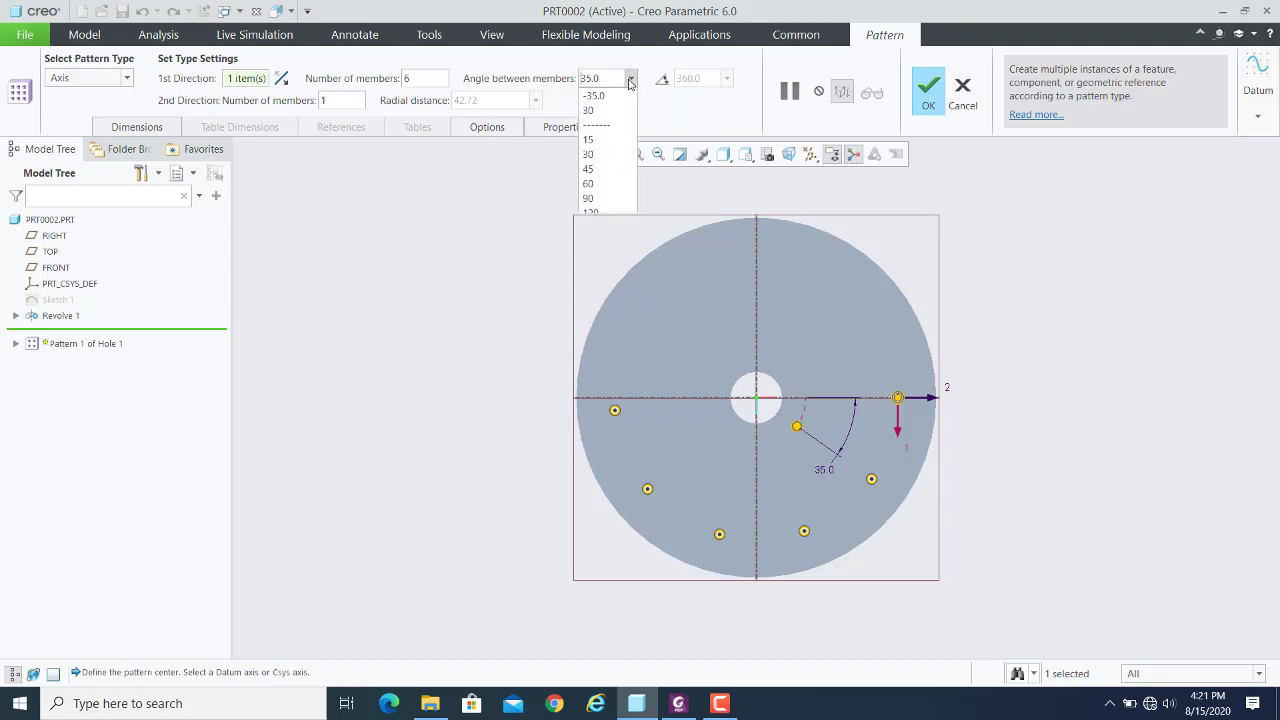
pyautogui.click(597, 170)
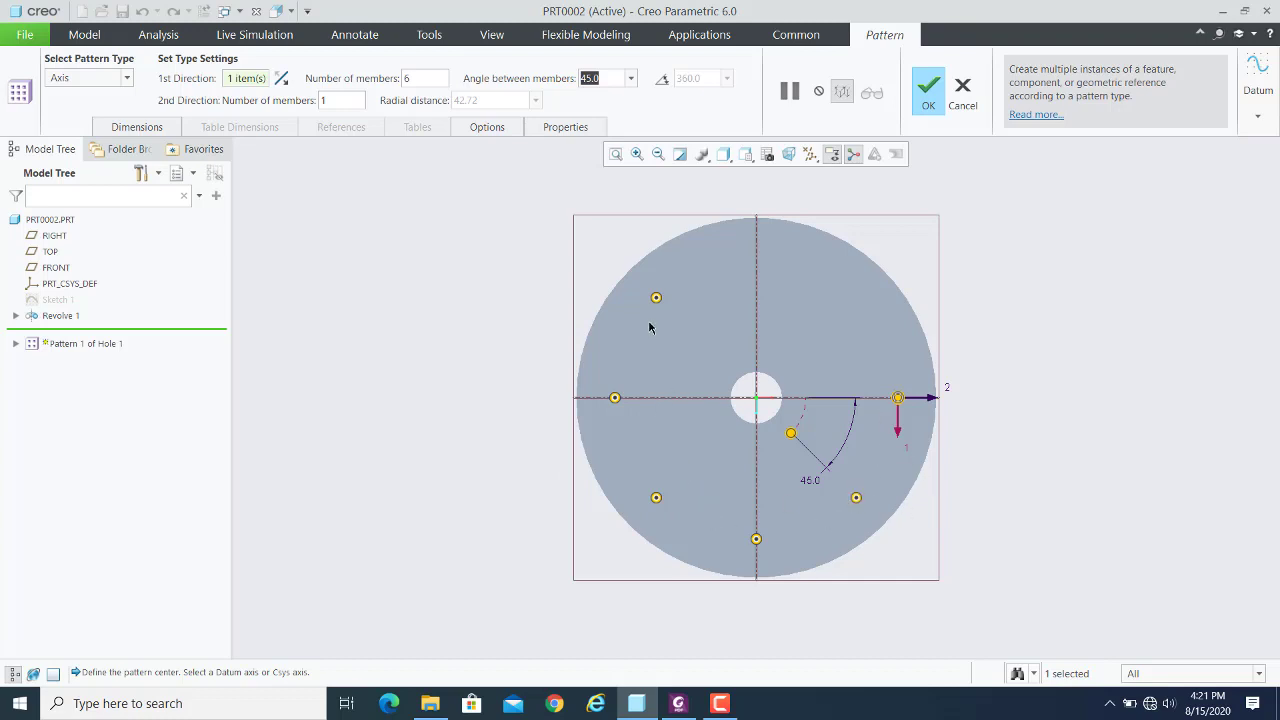
pyautogui.click(605, 77)
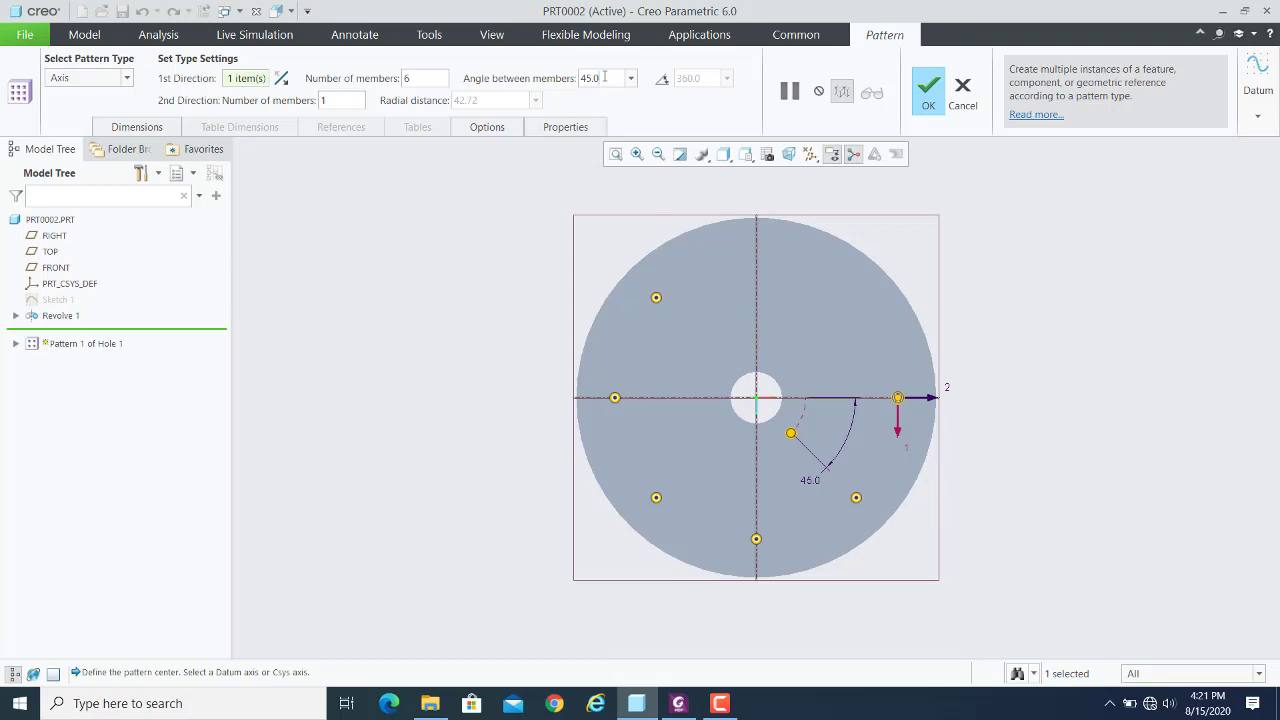
# Space the pattern members by total angular extent, trying 180 degrees and then setting the extent to 360 degrees
pyautogui.click(664, 78)
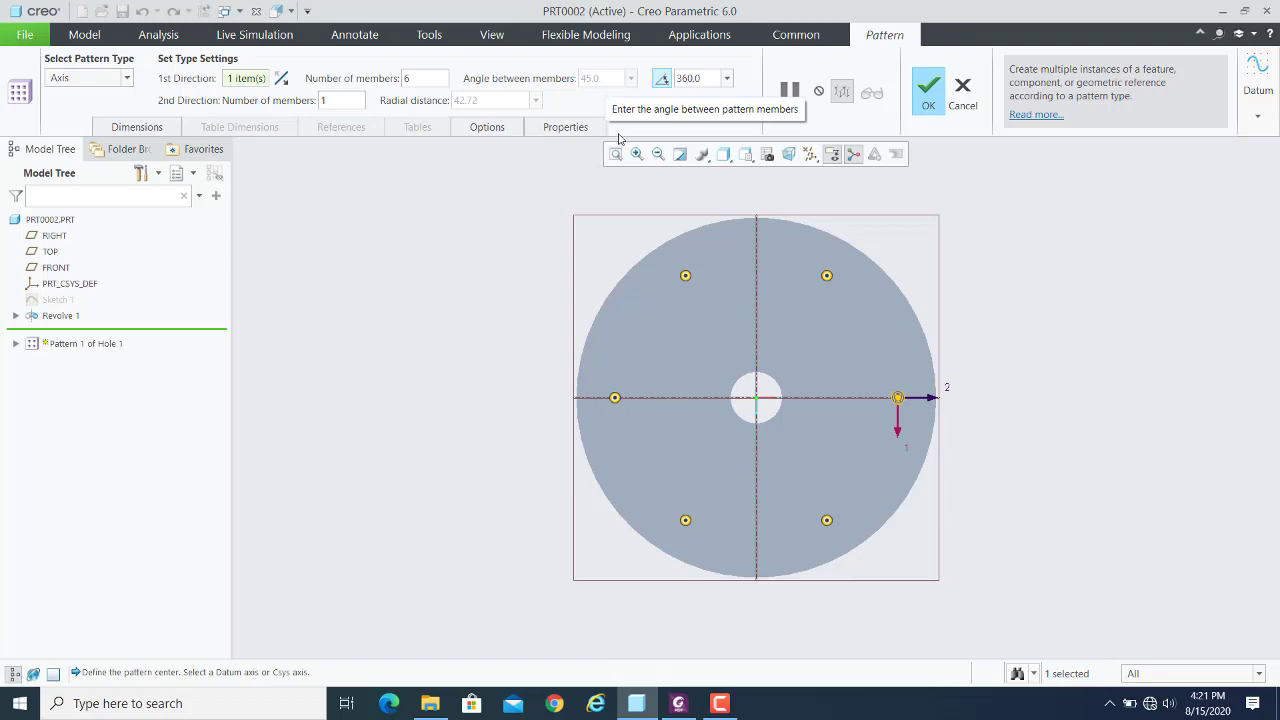
pyautogui.click(727, 78)
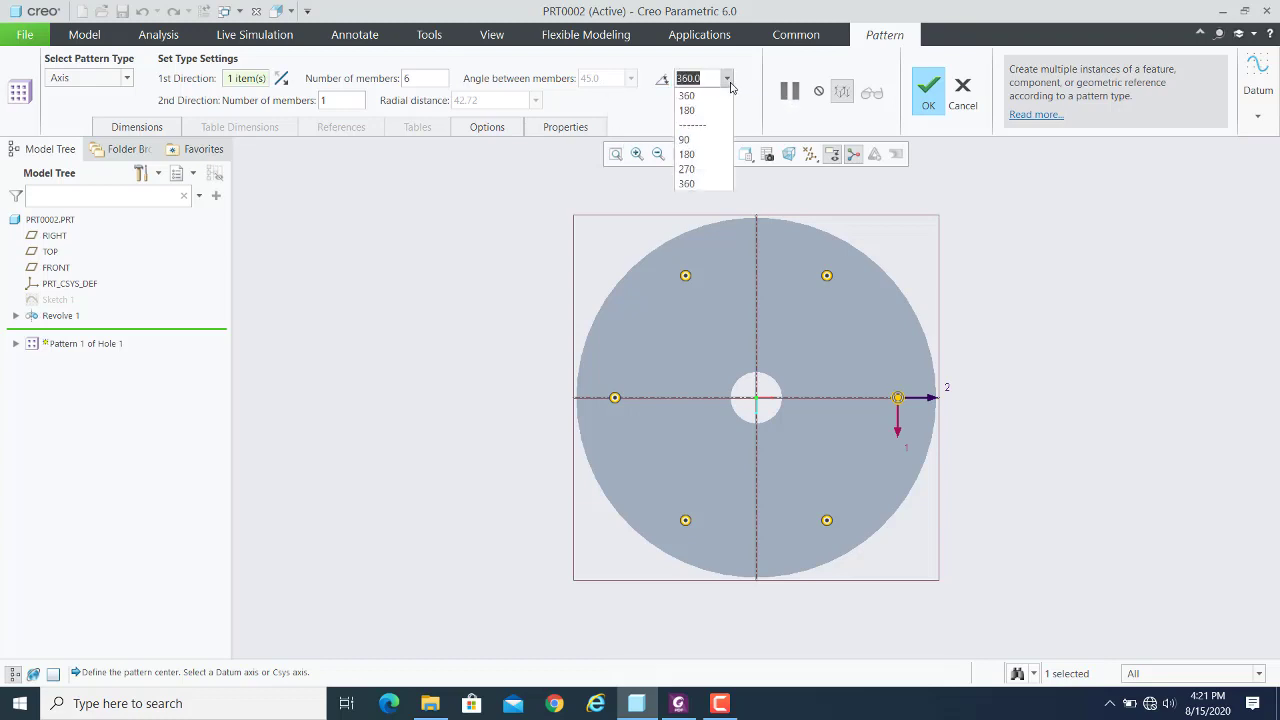
pyautogui.click(709, 115)
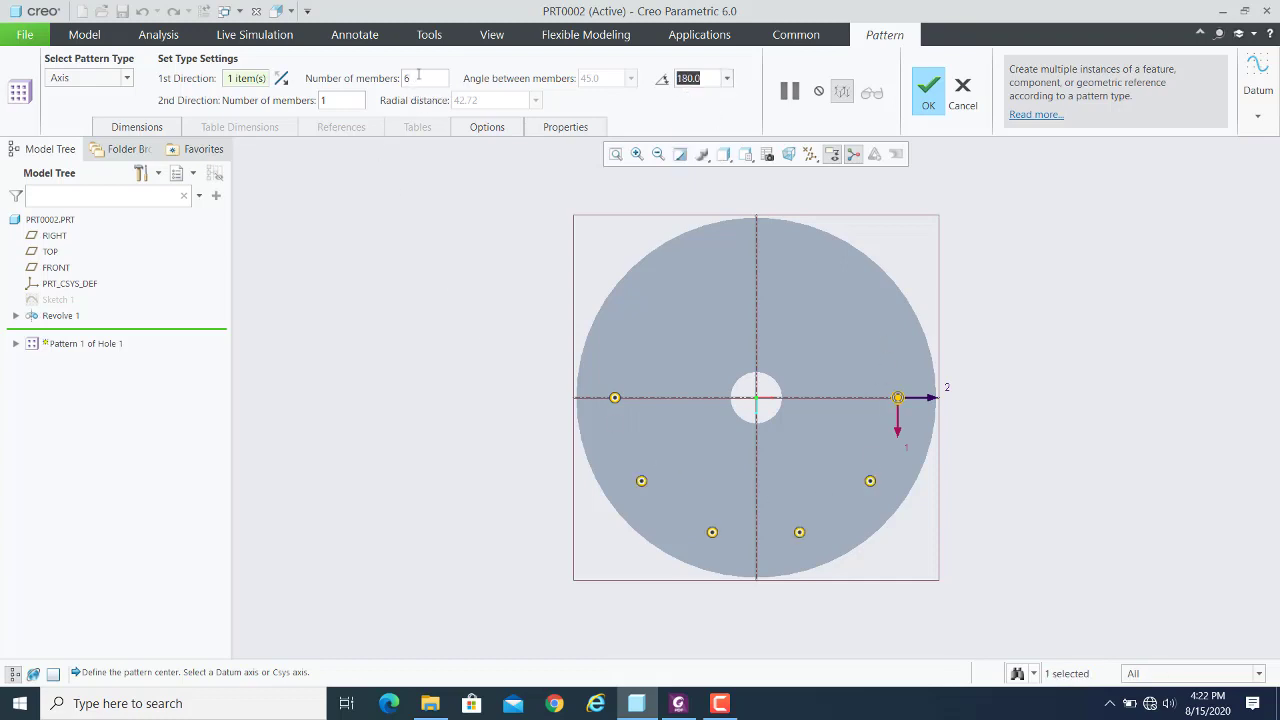
pyautogui.click(728, 81)
pyautogui.click(696, 184)
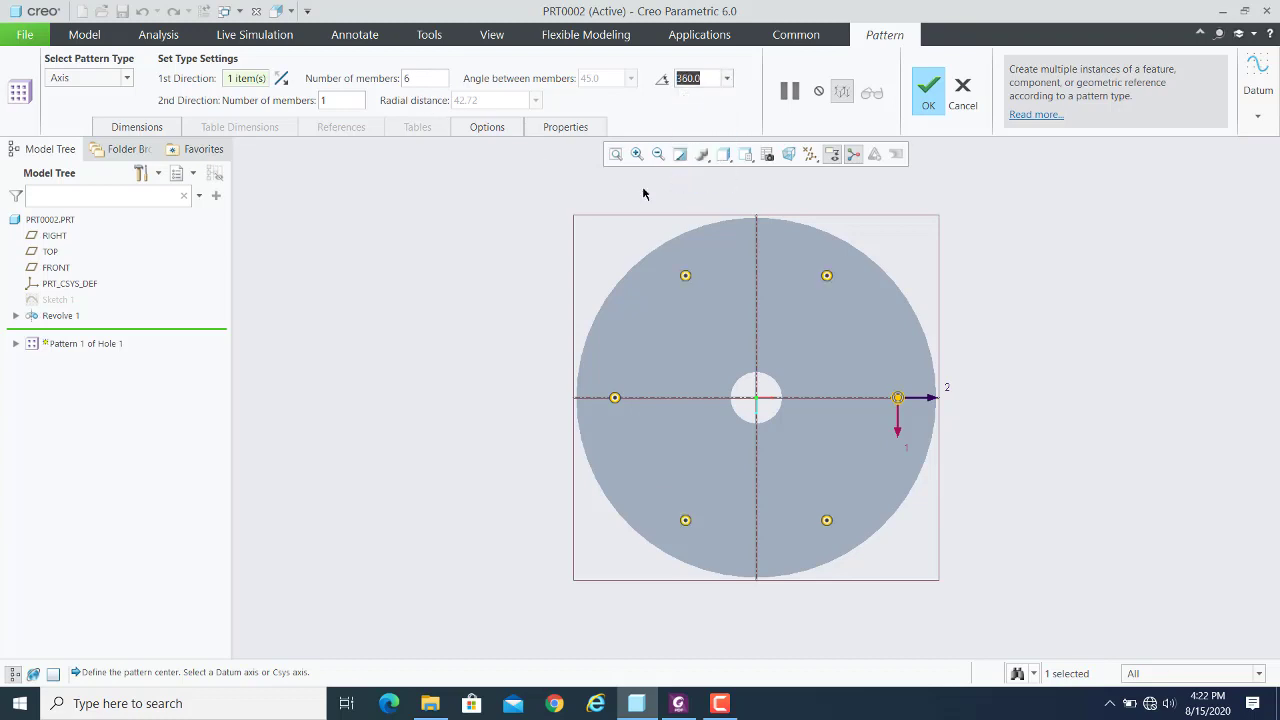
# Set the first-direction member count to 8 and complete the axis pattern of counterbored holes
pyautogui.click(421, 79)
pyautogui.write('8')
pyautogui.press('Return')
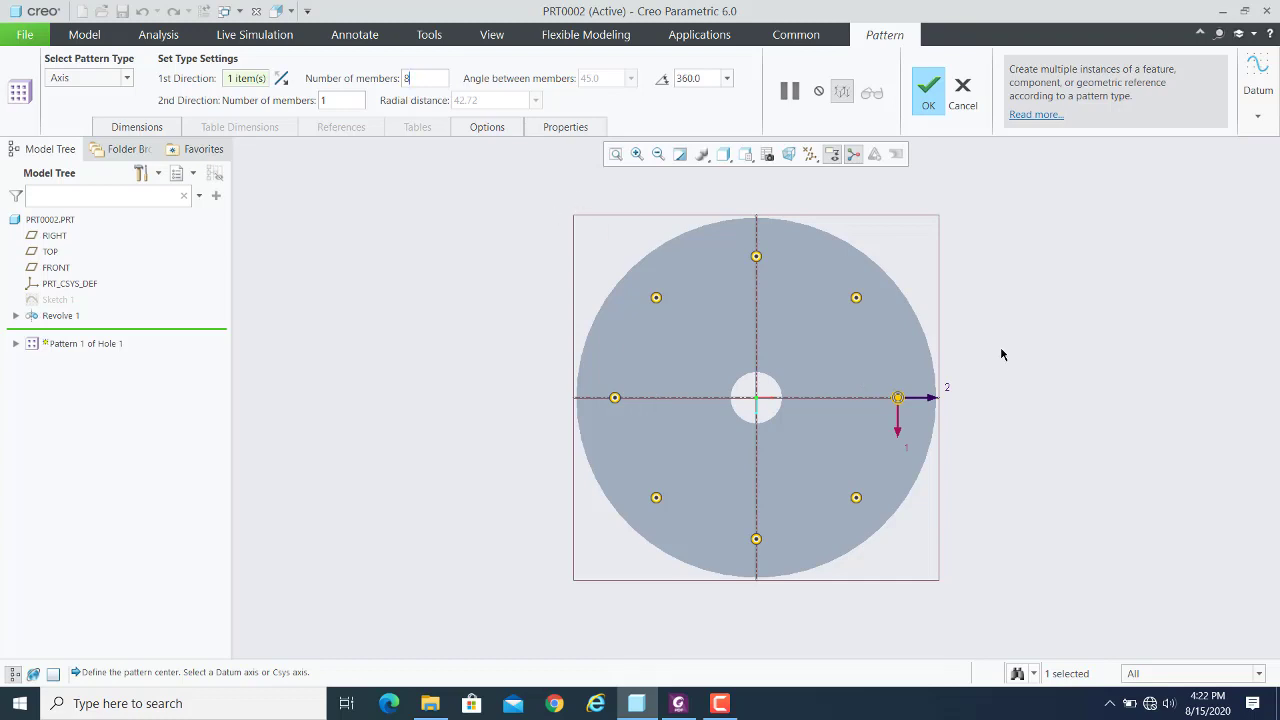
pyautogui.moveTo(1000, 354)
pyautogui.mouseDown(button='middle')
pyautogui.moveTo(991, 326)
pyautogui.moveTo(968, 317)
pyautogui.moveTo(976, 329)
pyautogui.mouseUp(button='middle')
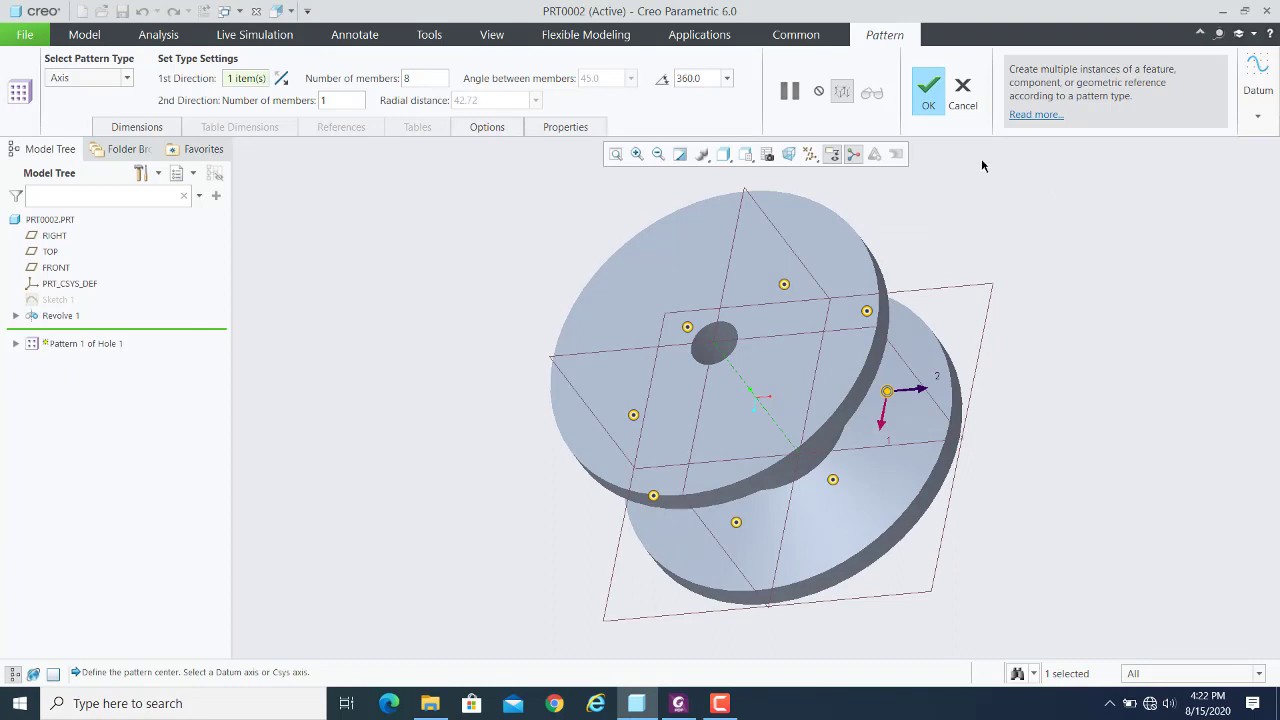
pyautogui.click(936, 95)
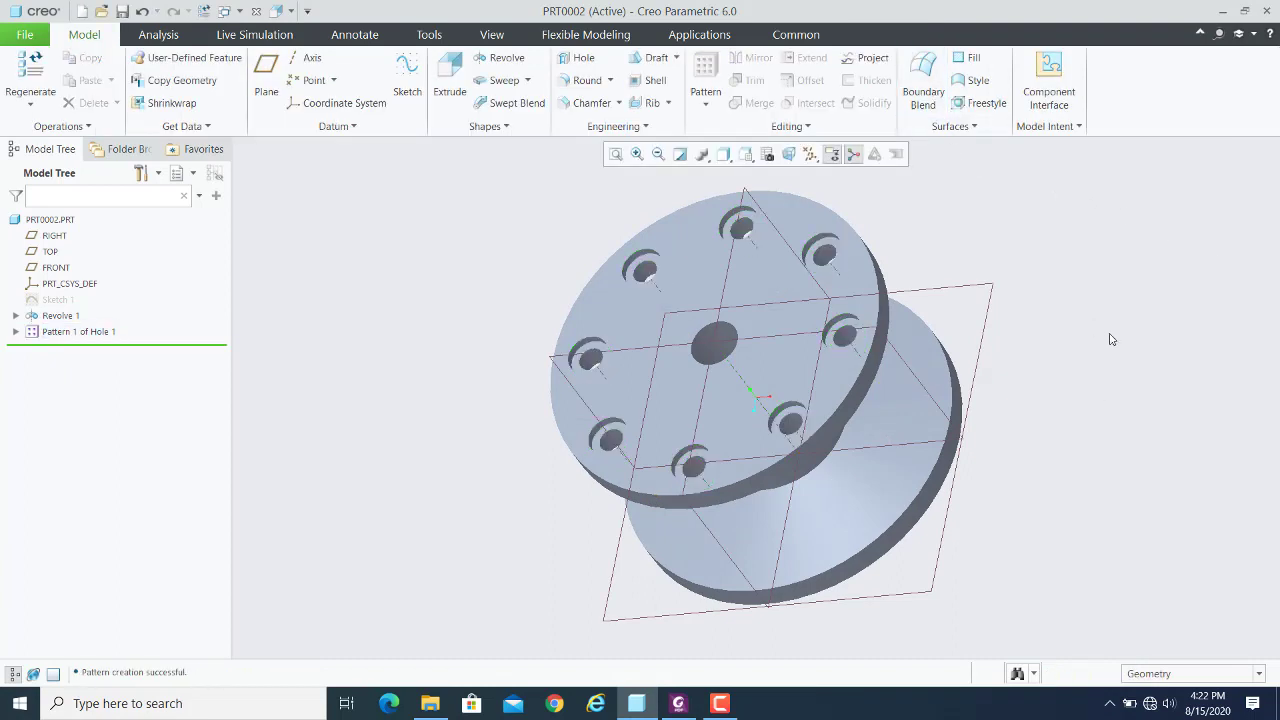
pyautogui.moveTo(1116, 384)
pyautogui.mouseDown(button='middle')
pyautogui.moveTo(1146, 391)
pyautogui.moveTo(1154, 351)
pyautogui.moveTo(1106, 311)
pyautogui.moveTo(1133, 332)
pyautogui.moveTo(1140, 383)
pyautogui.moveTo(1122, 384)
pyautogui.mouseUp(button='middle')
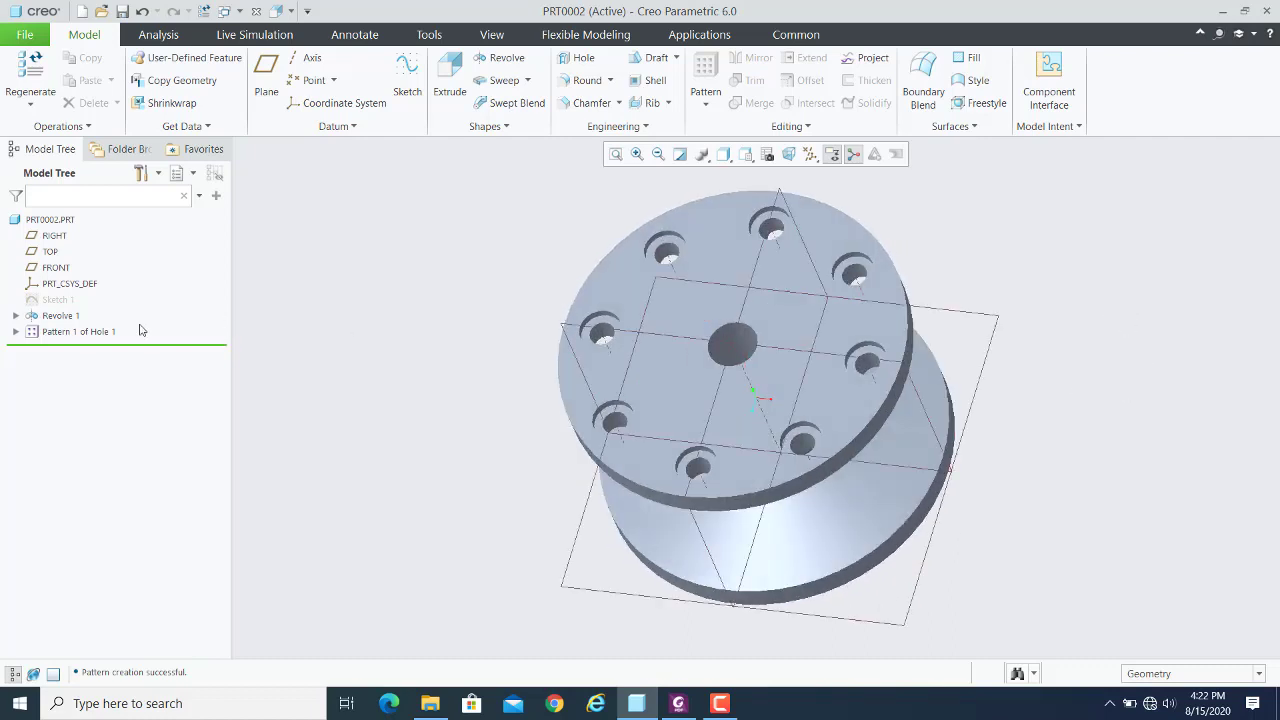
# Redefine the hole pattern with 3 members in the second direction, working from the TOP view
pyautogui.click(56, 332)
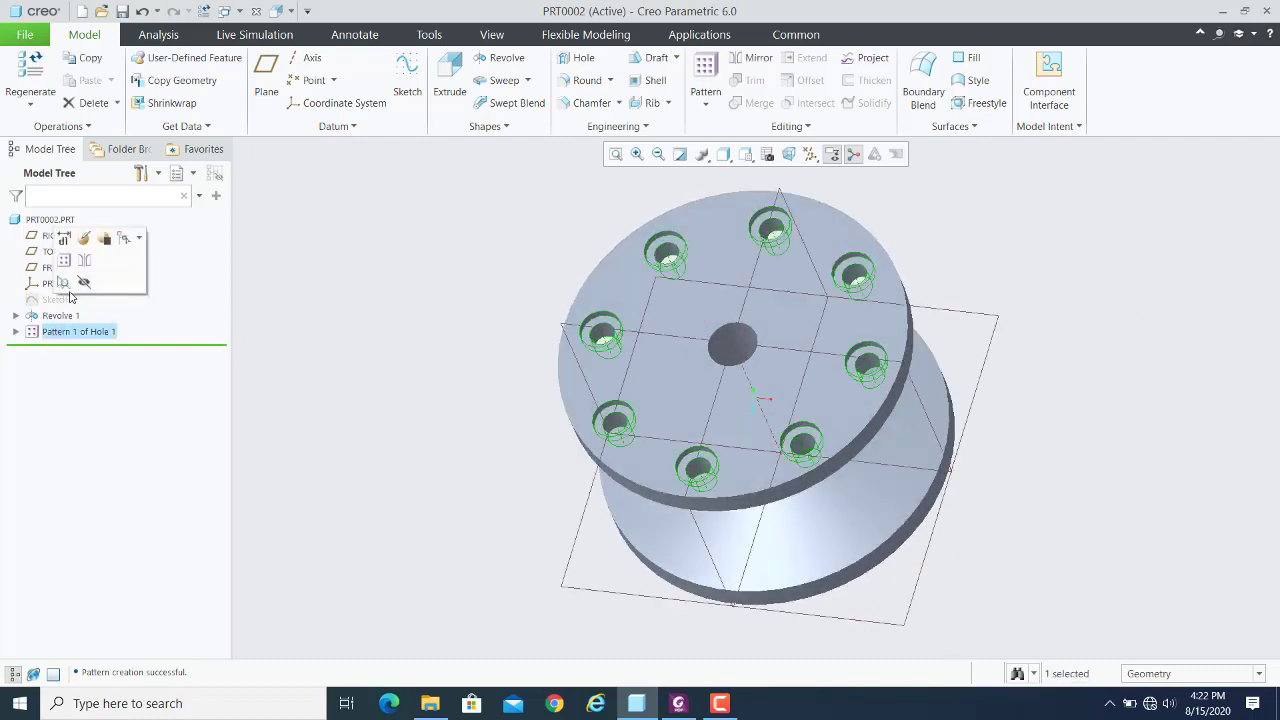
pyautogui.click(85, 259)
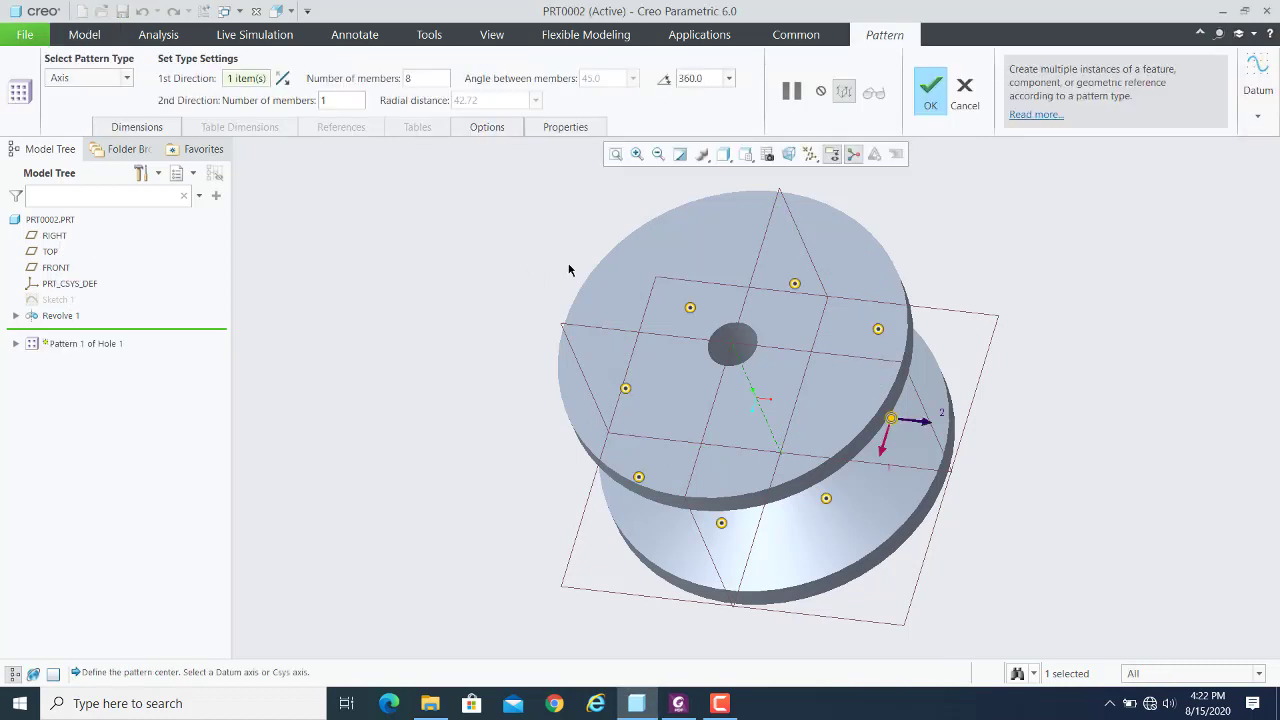
pyautogui.click(745, 156)
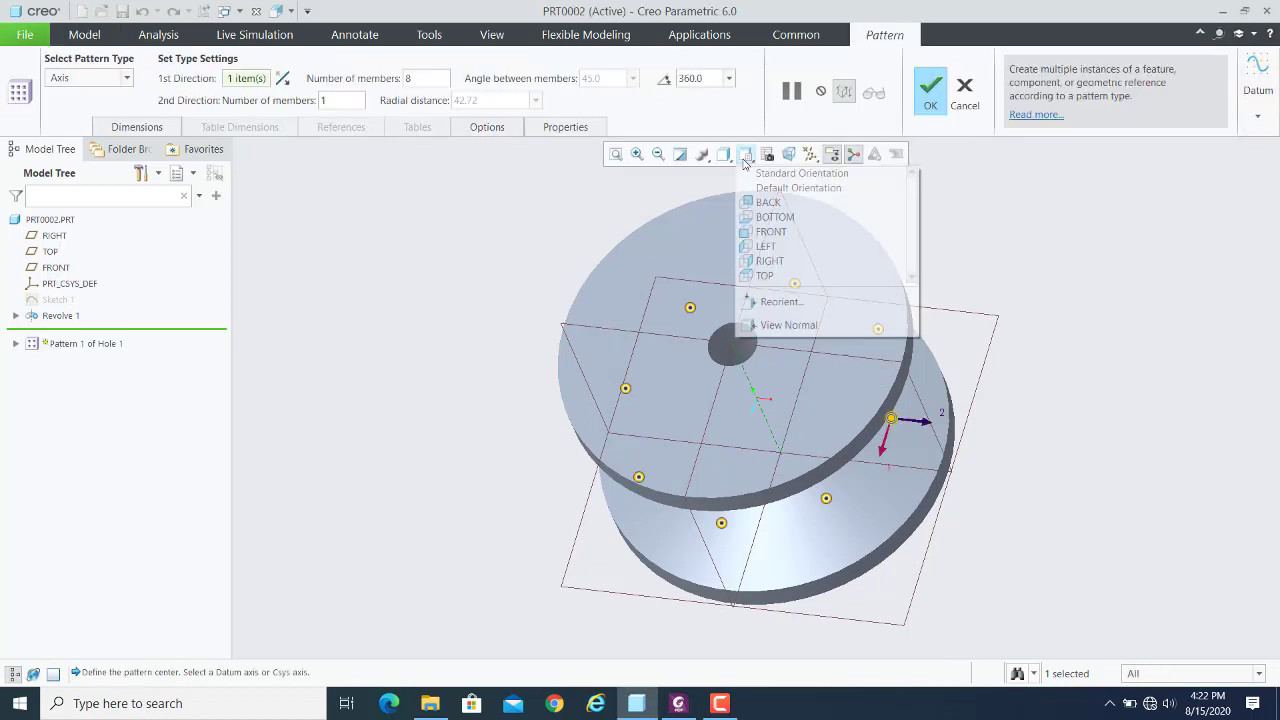
pyautogui.click(766, 276)
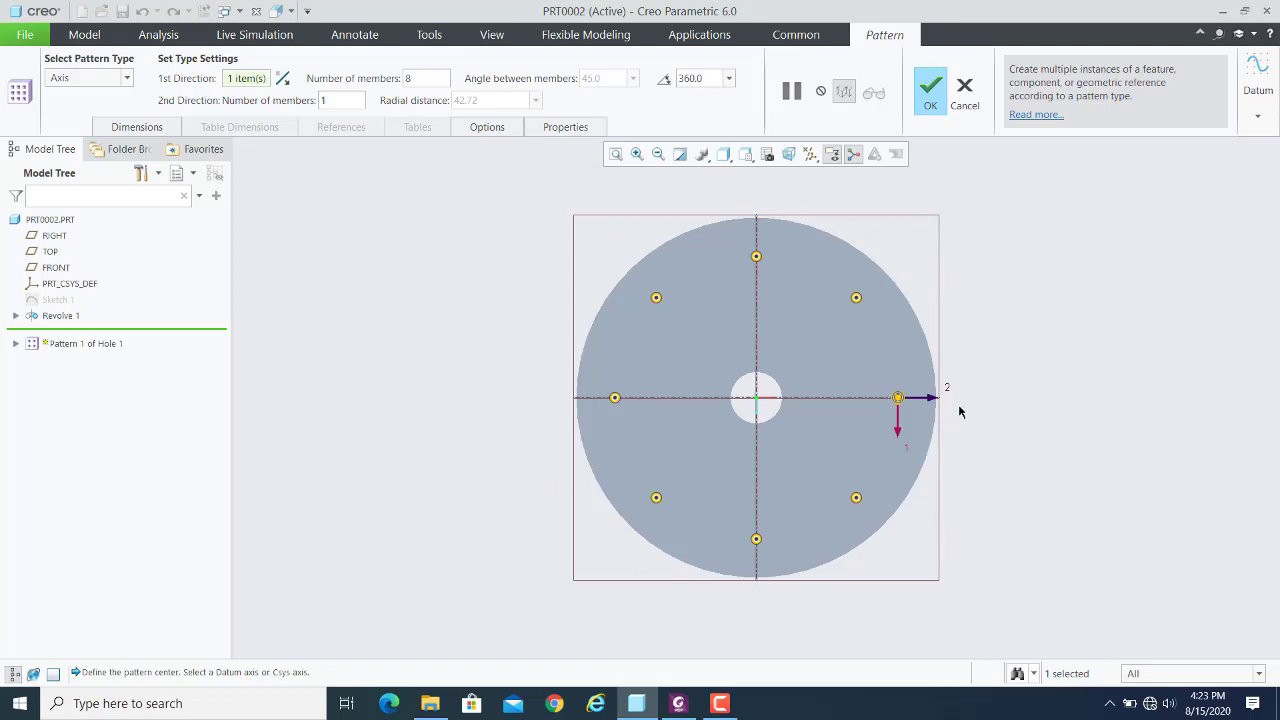
pyautogui.click(340, 100)
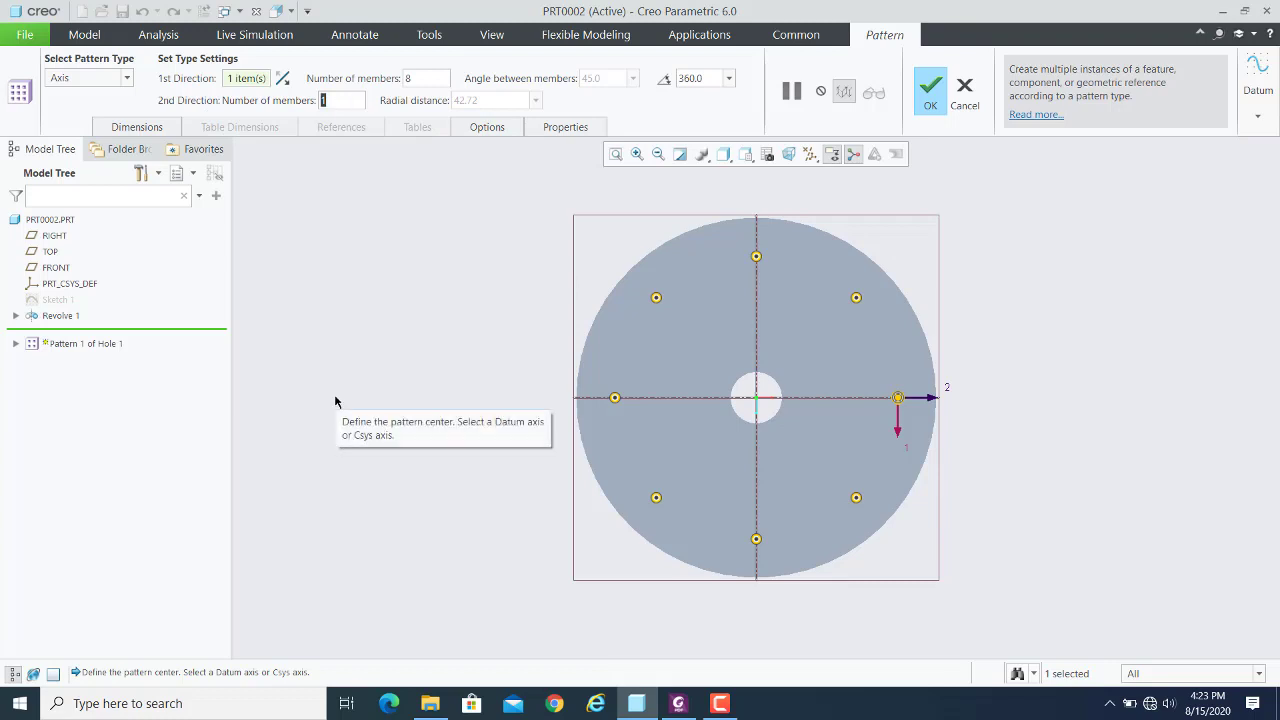
pyautogui.write('3')
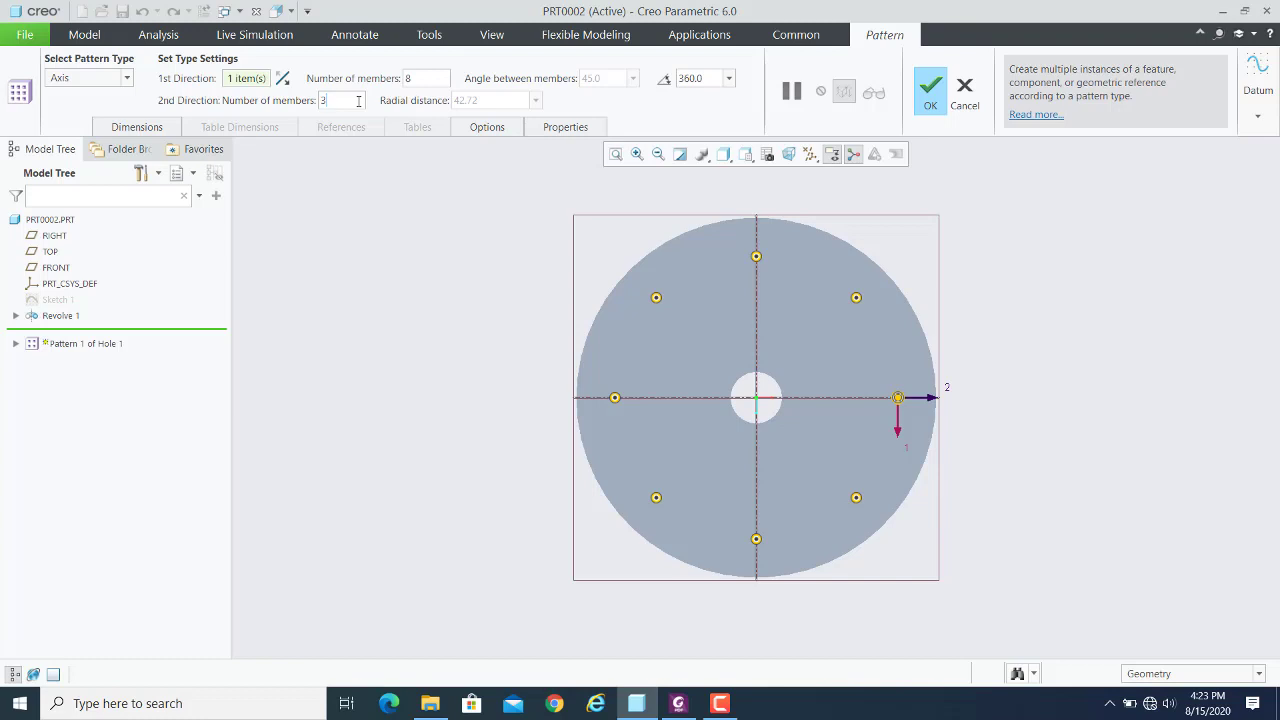
pyautogui.press('Return')
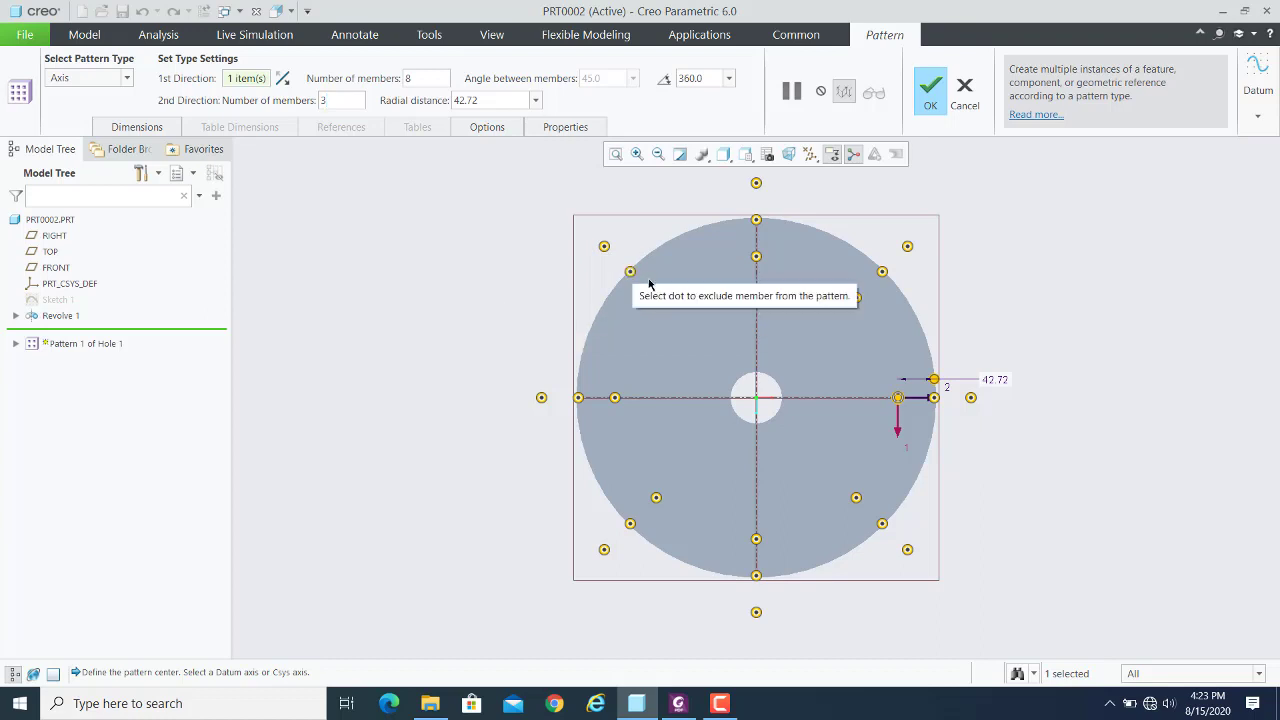
# Try a radial distance of 60, then reverse the spacing inward to about 49.69 and complete the pattern
pyautogui.click(494, 100)
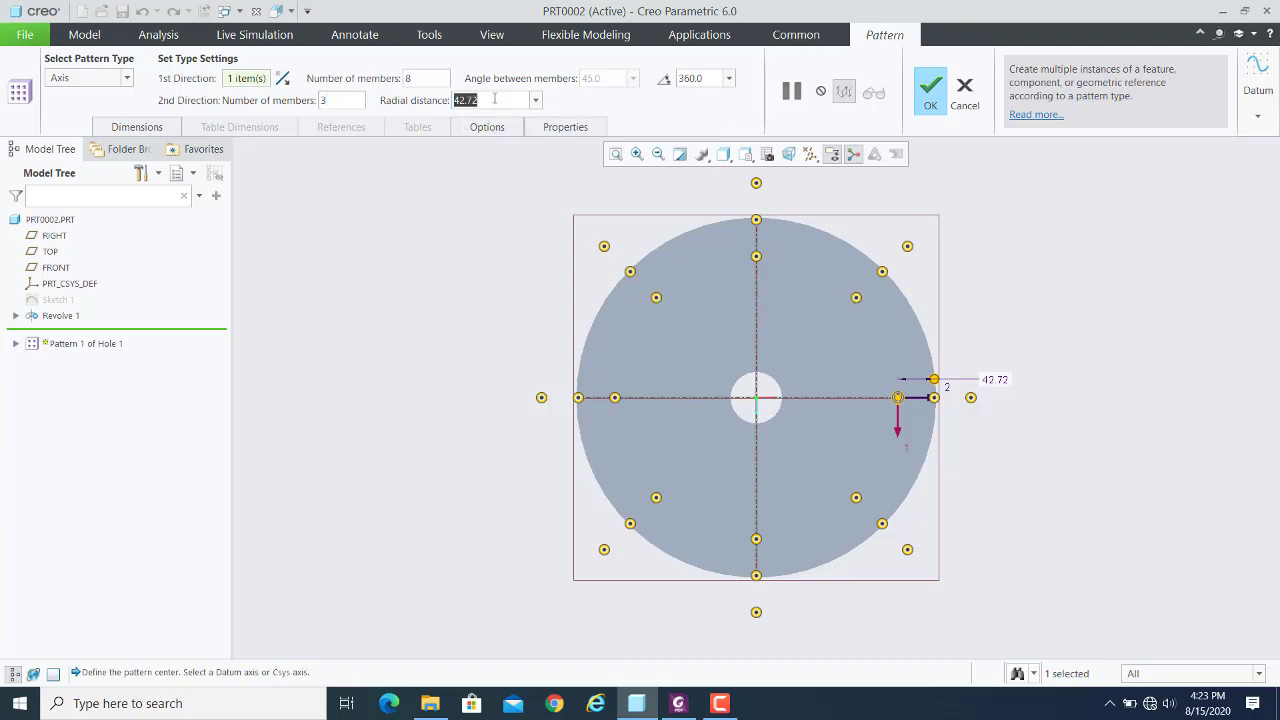
pyautogui.write('6')
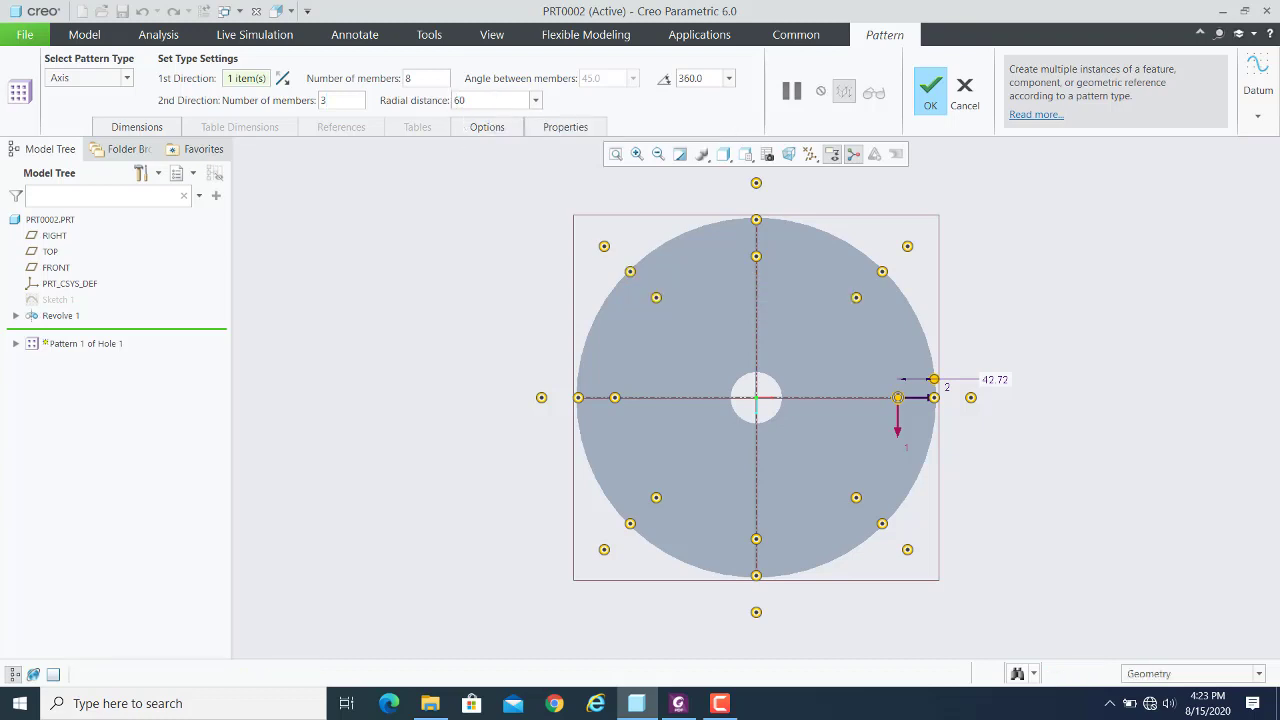
pyautogui.write('0')
pyautogui.press('Return')
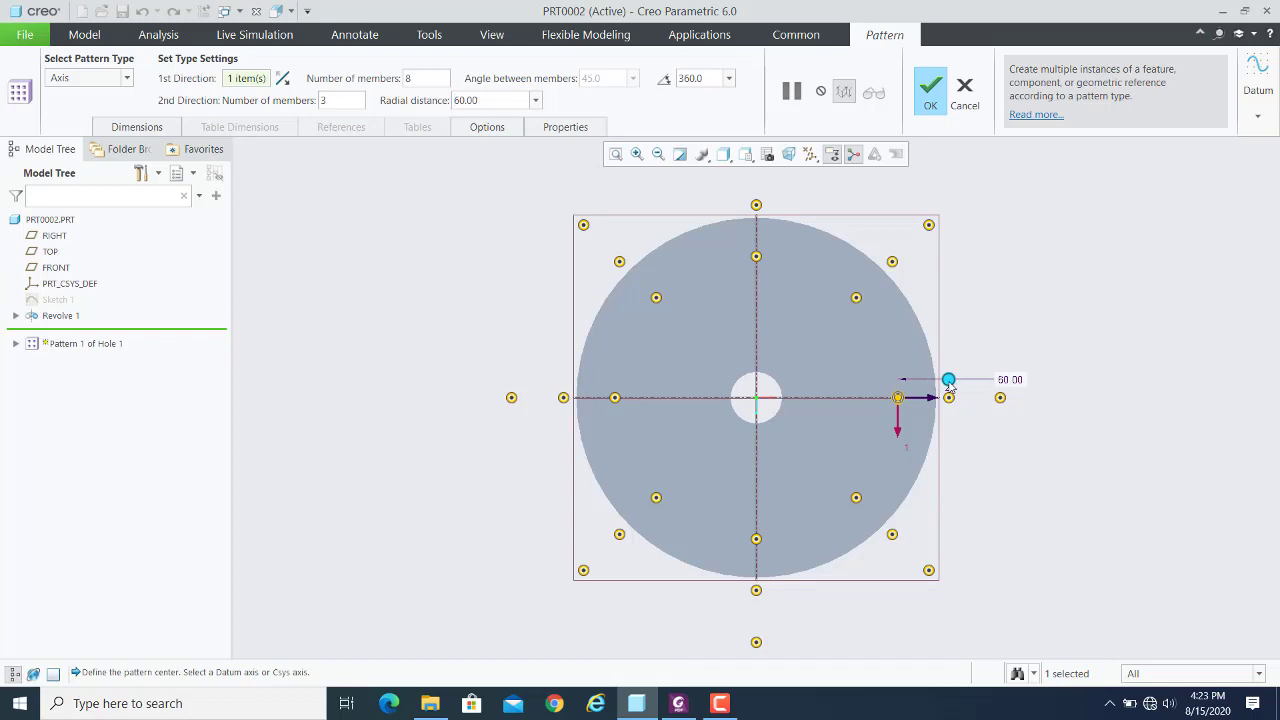
pyautogui.moveTo(948, 380); pyautogui.dragTo(855, 404)
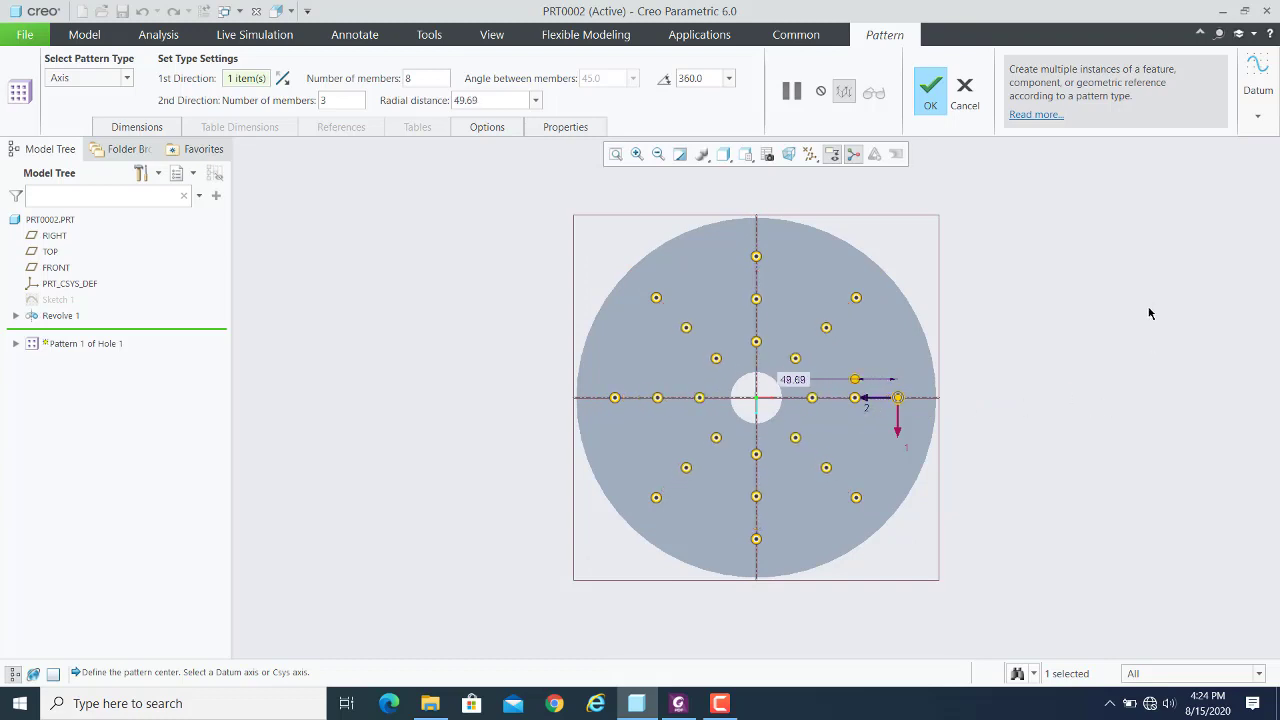
pyautogui.click(926, 92)
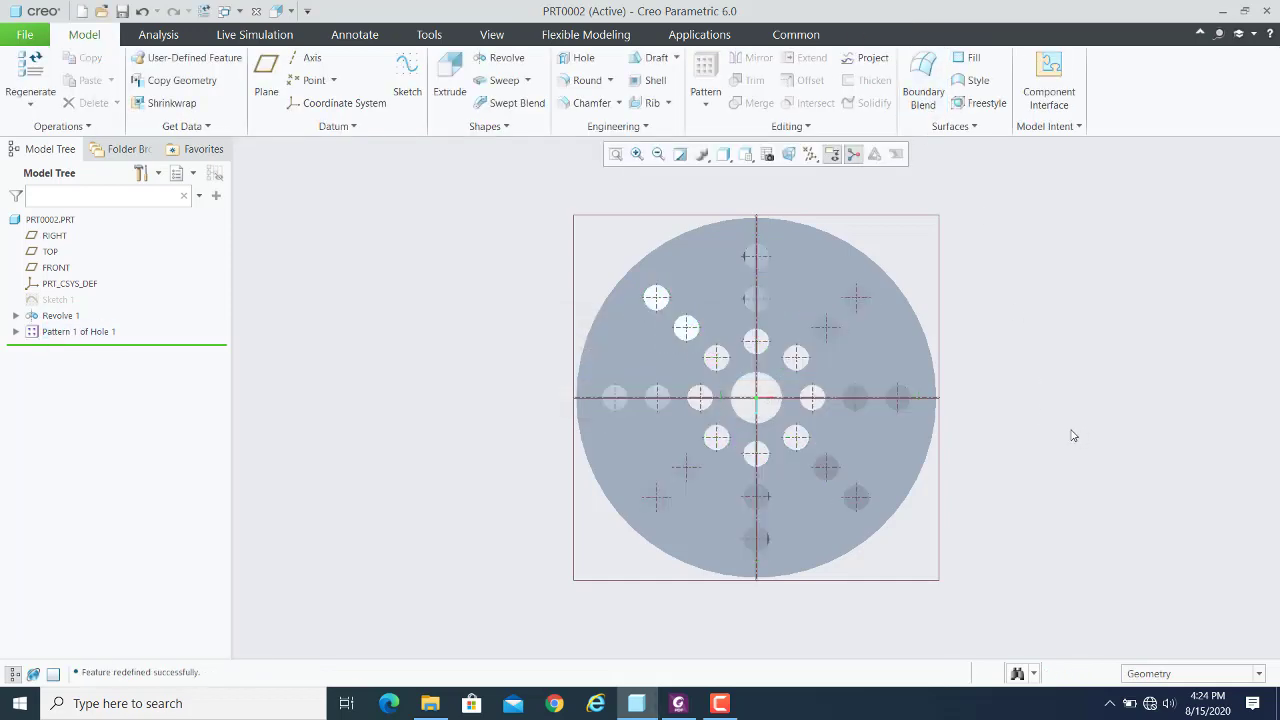
pyautogui.hotkey('ctrl', 'd')
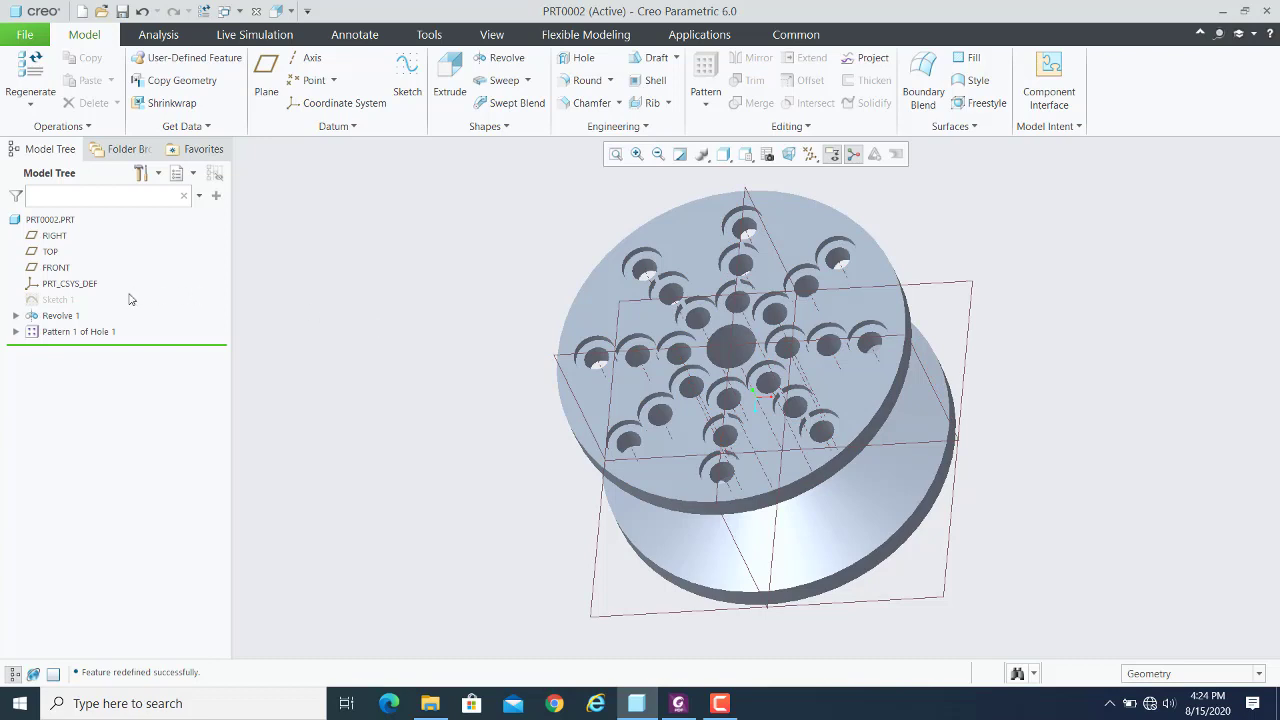
# Redefine the hole pattern with 2 members in the second direction and a radial distance of 70
pyautogui.click(57, 332)
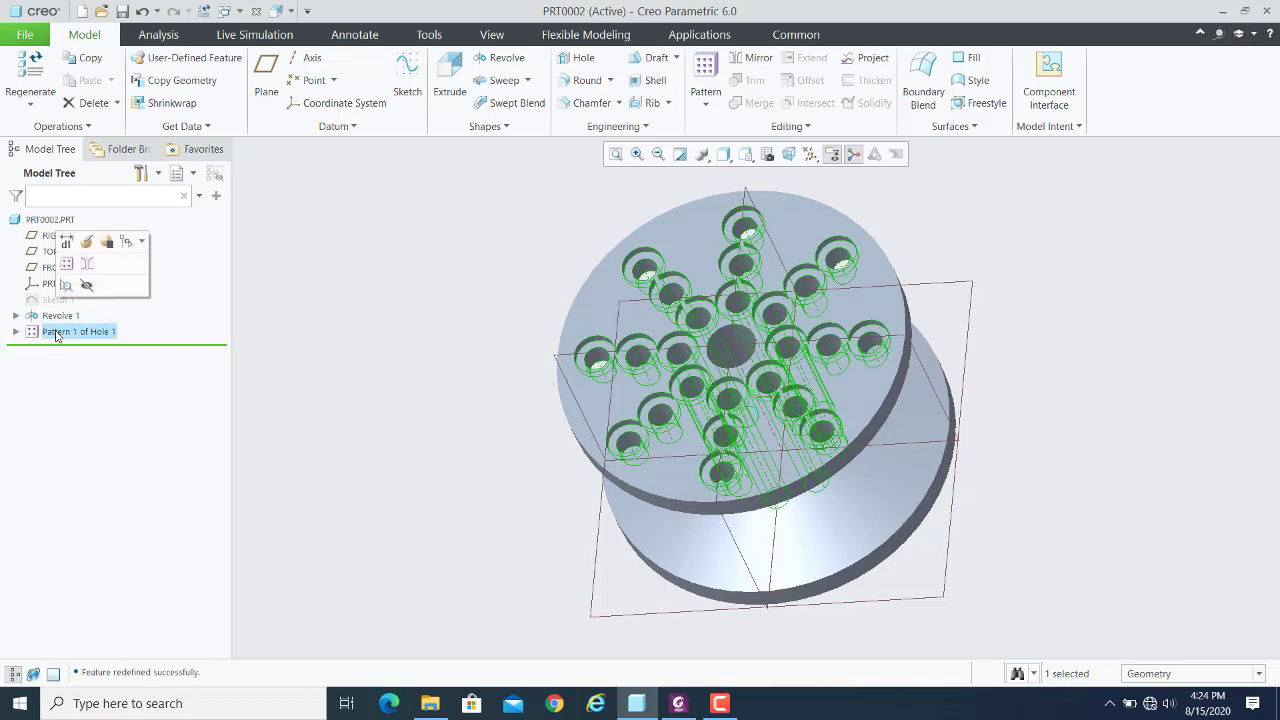
pyautogui.click(87, 242)
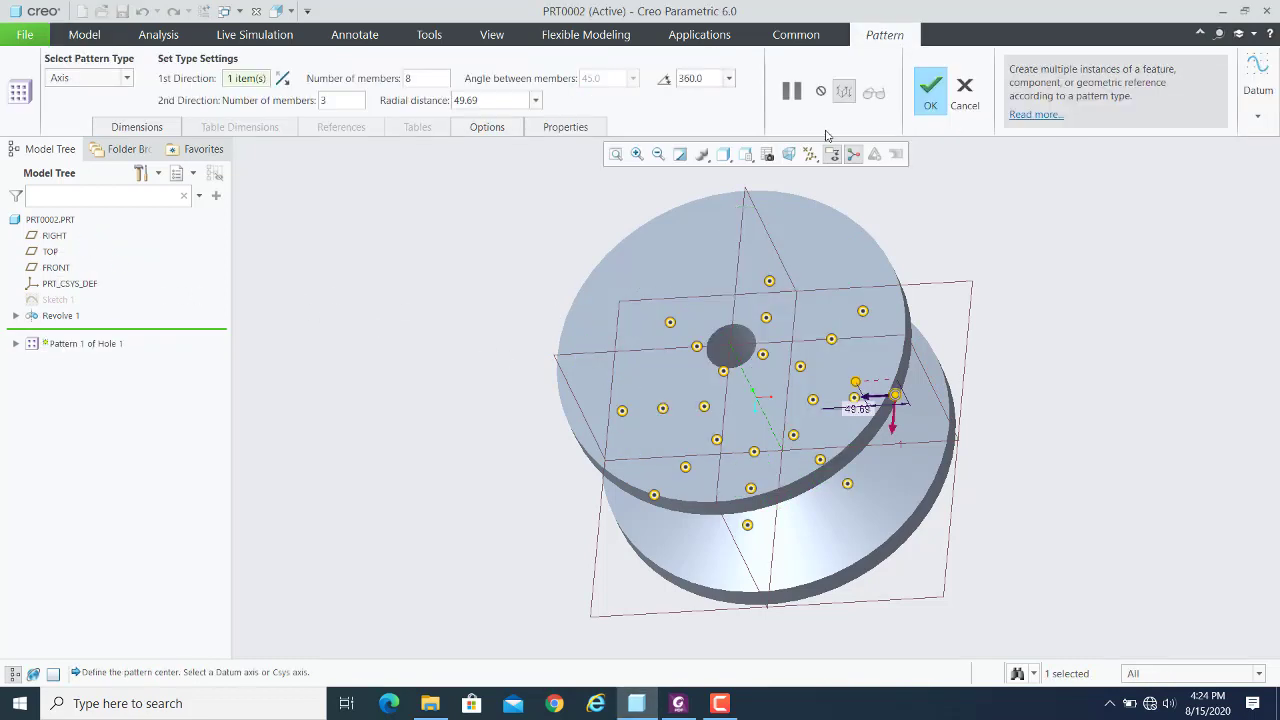
pyautogui.click(745, 154)
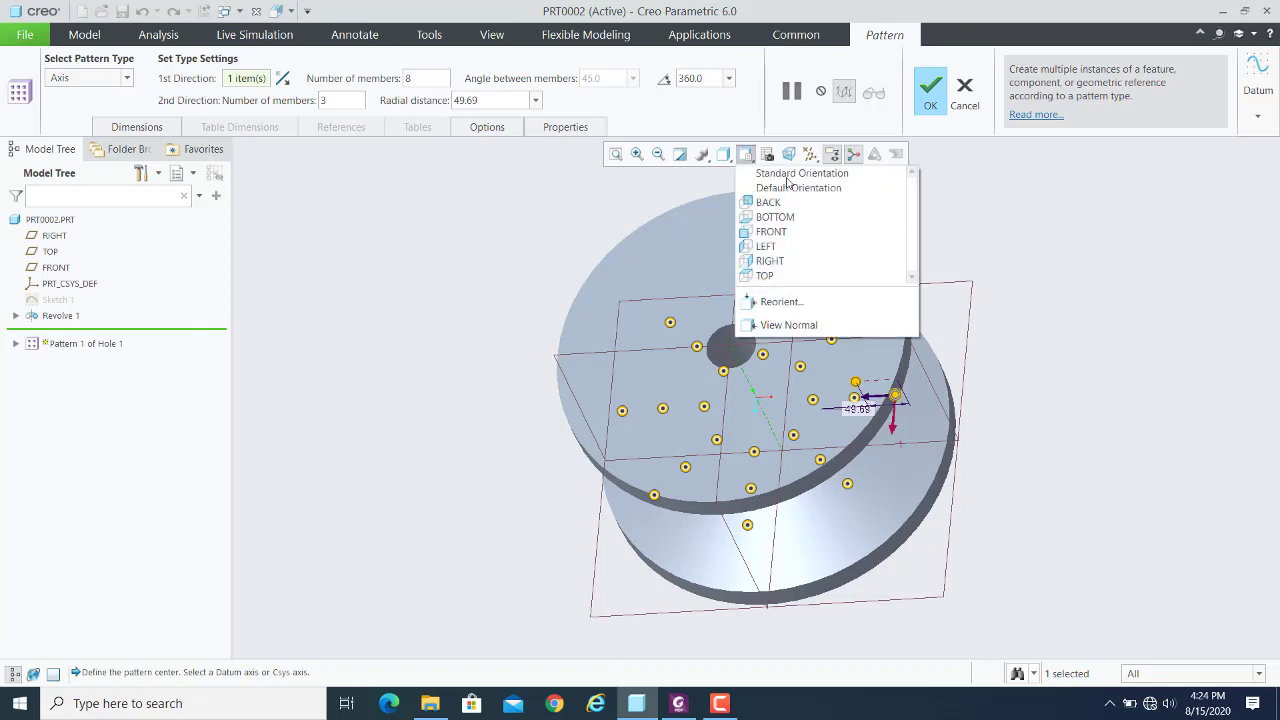
pyautogui.click(768, 275)
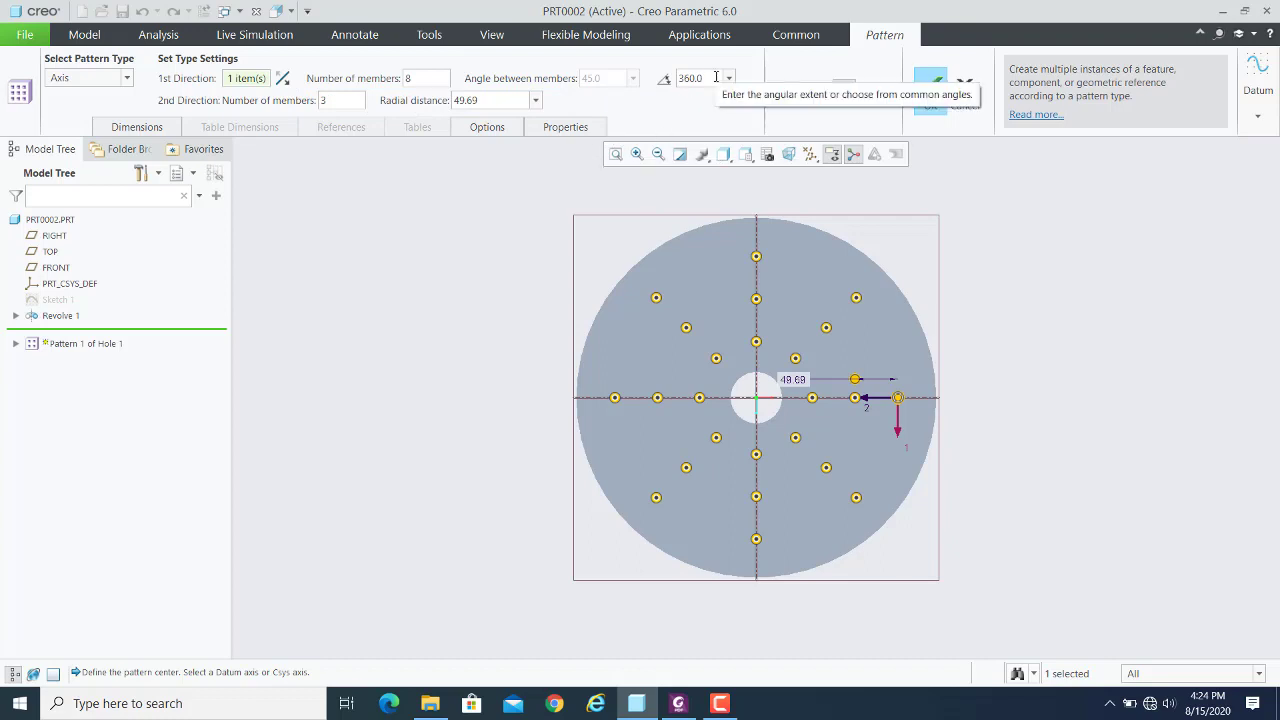
pyautogui.click(334, 101)
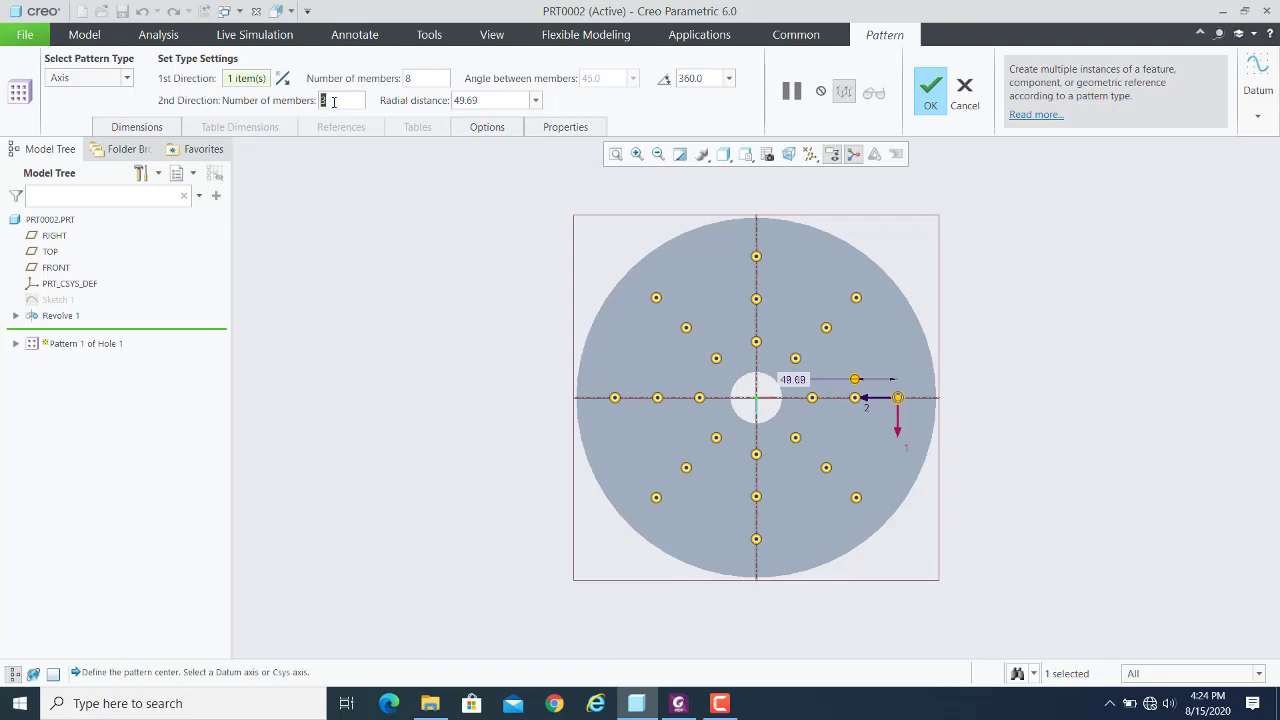
pyautogui.write('2')
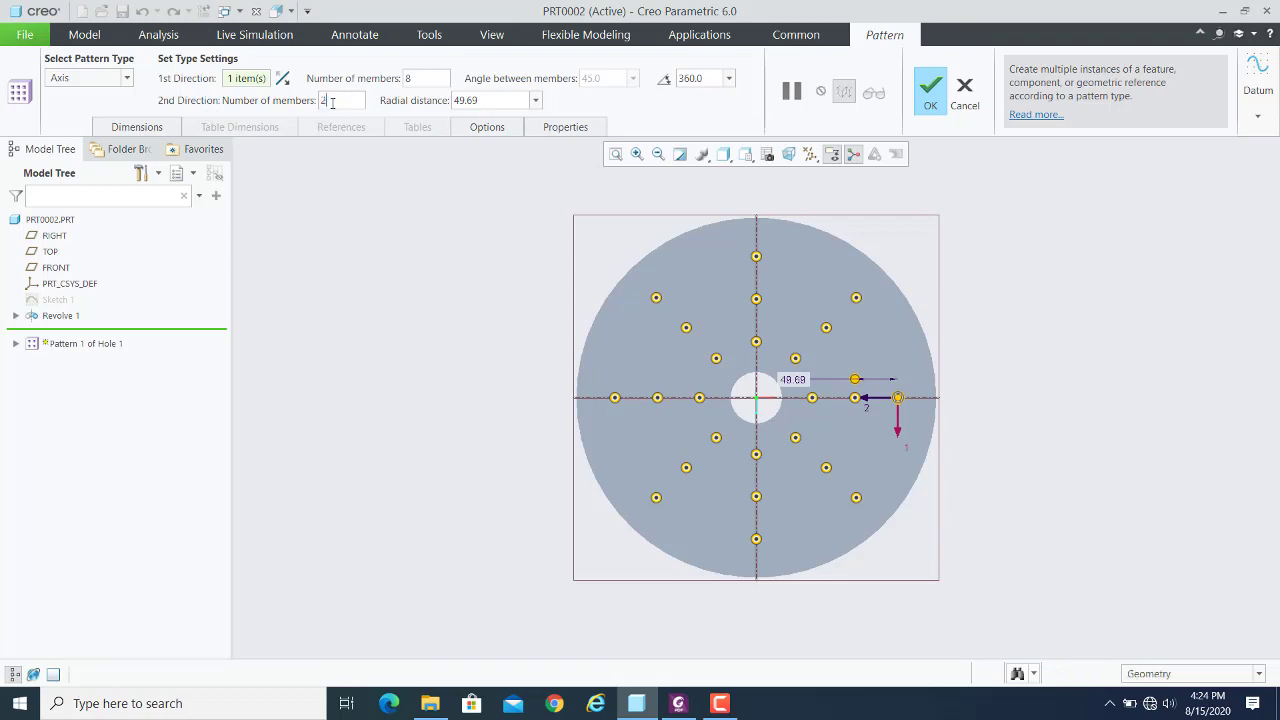
pyautogui.press('Return')
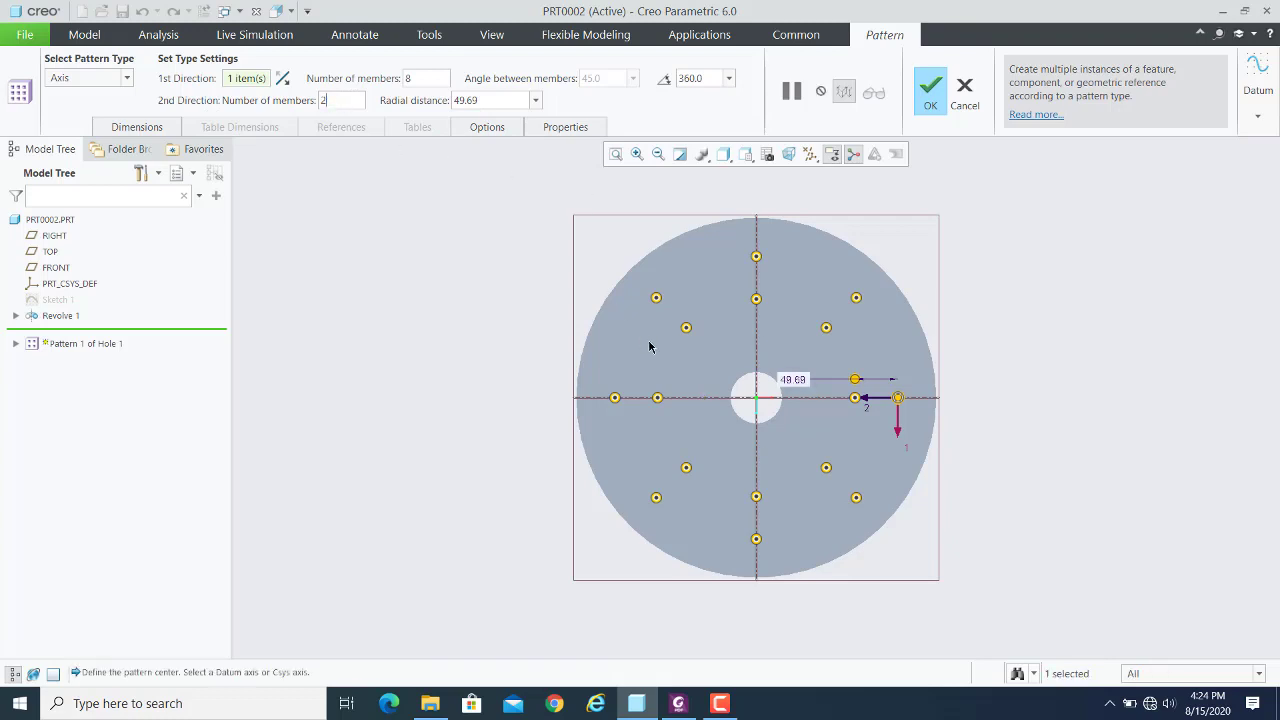
pyautogui.click(536, 100)
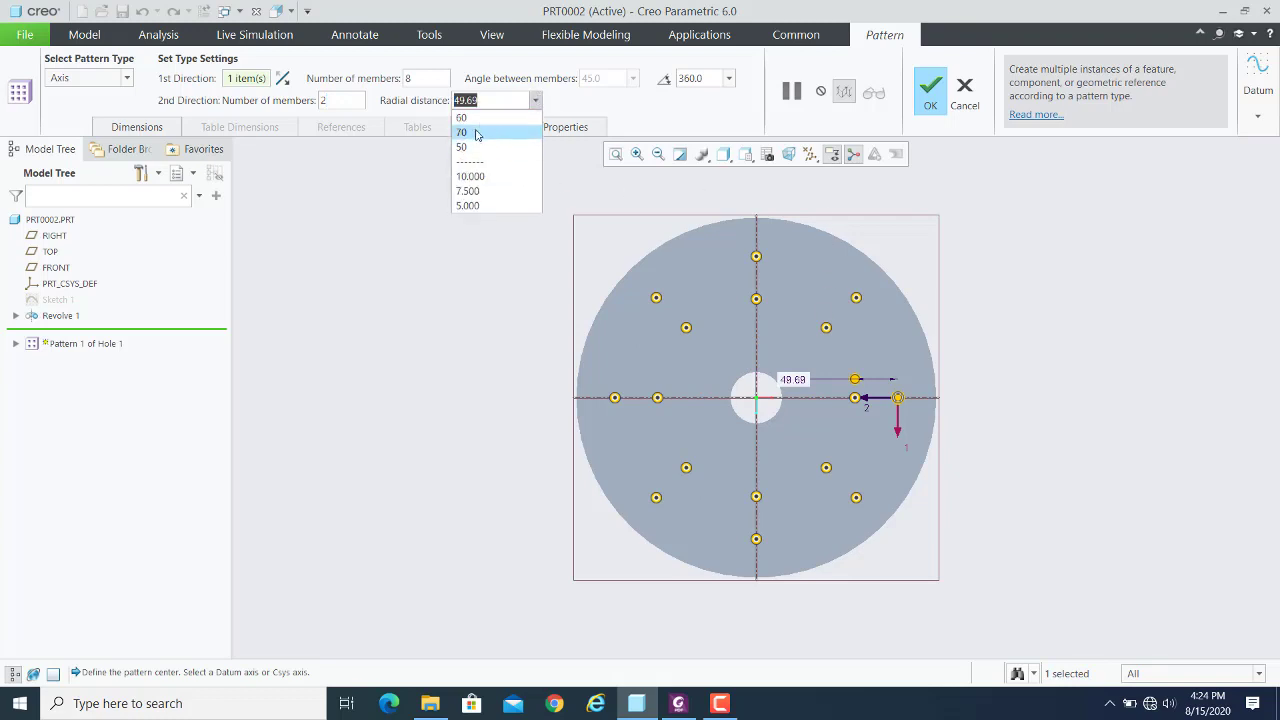
pyautogui.click(471, 133)
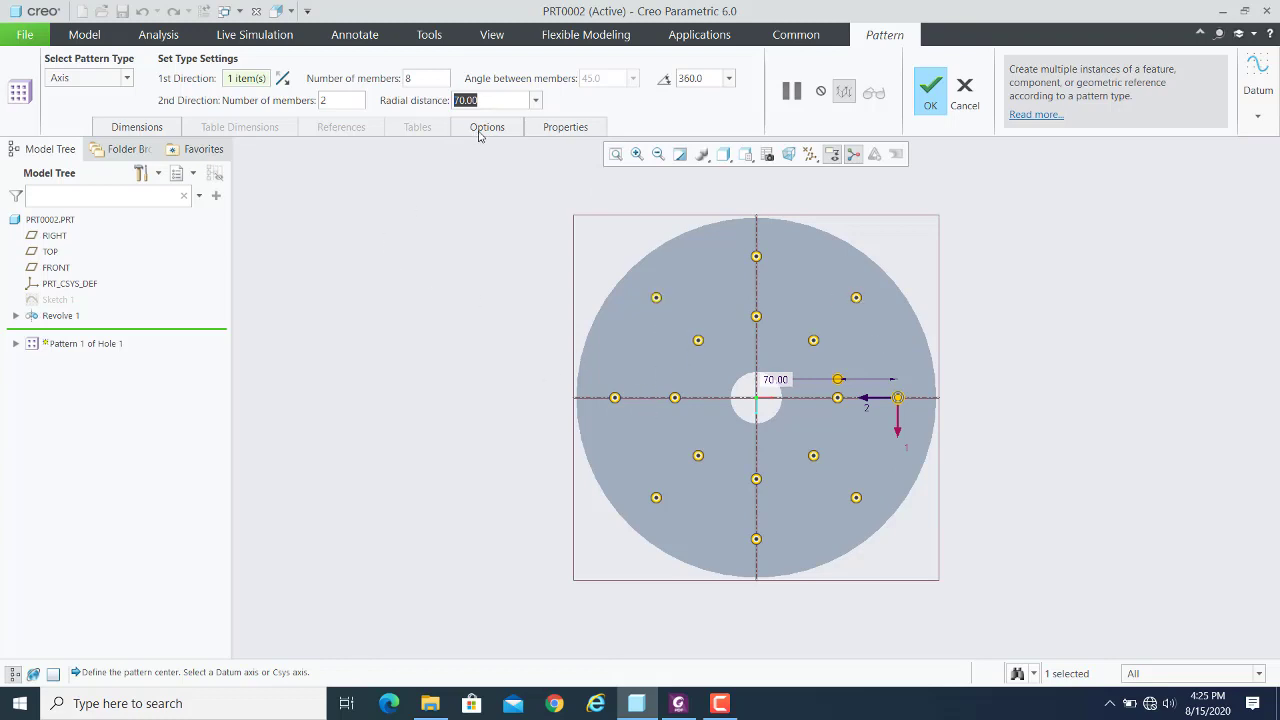
# Set the second-direction member count to 1 and complete the redefined hole pattern
pyautogui.click(363, 102)
pyautogui.write('1')
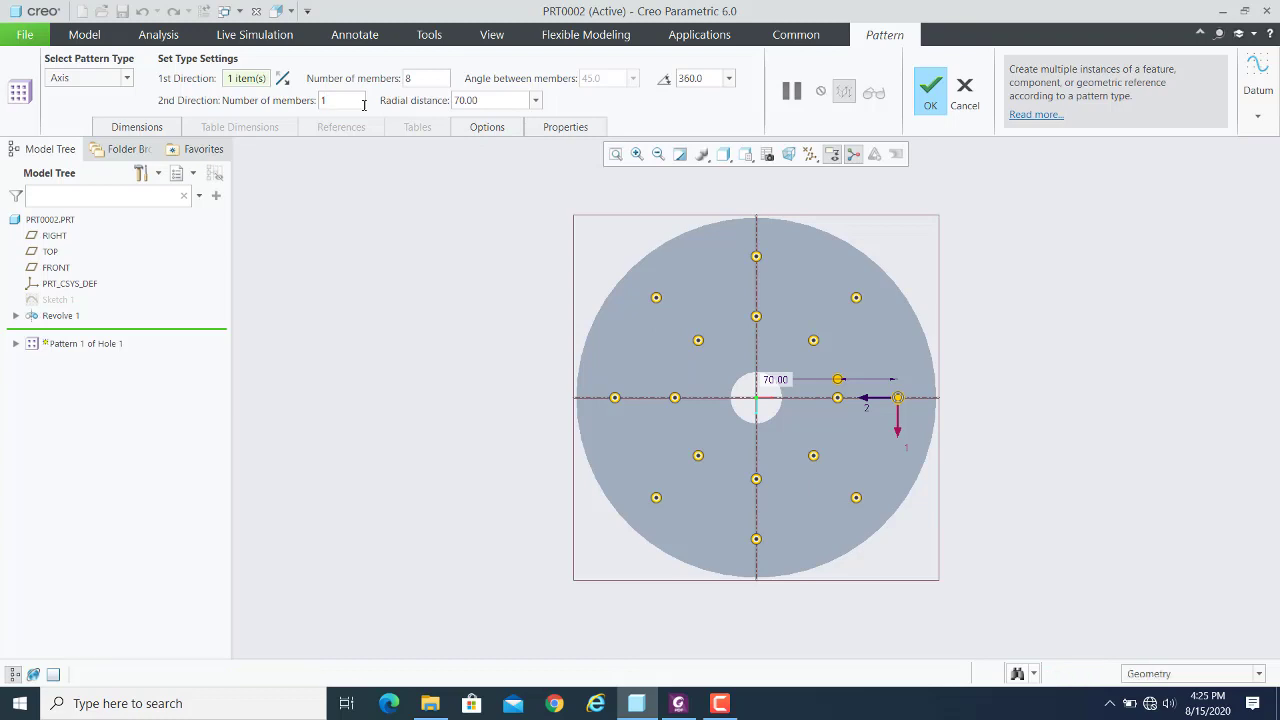
pyautogui.press('Return')
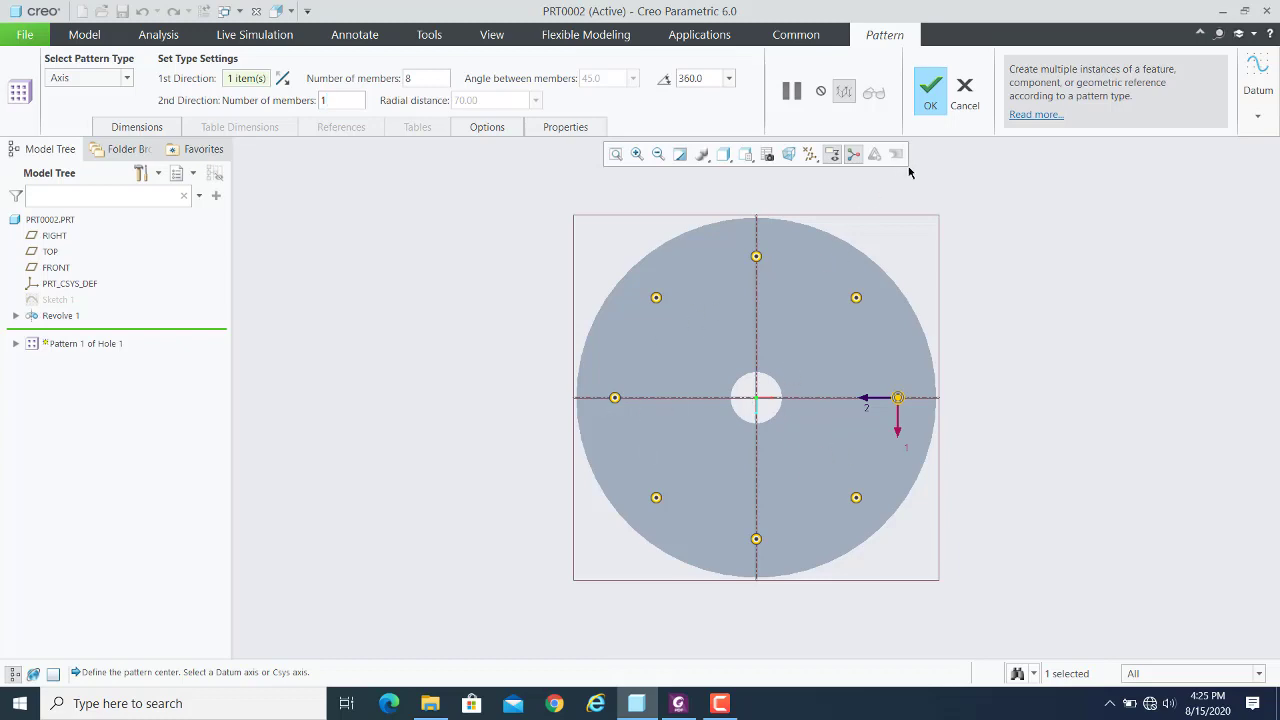
pyautogui.click(928, 90)
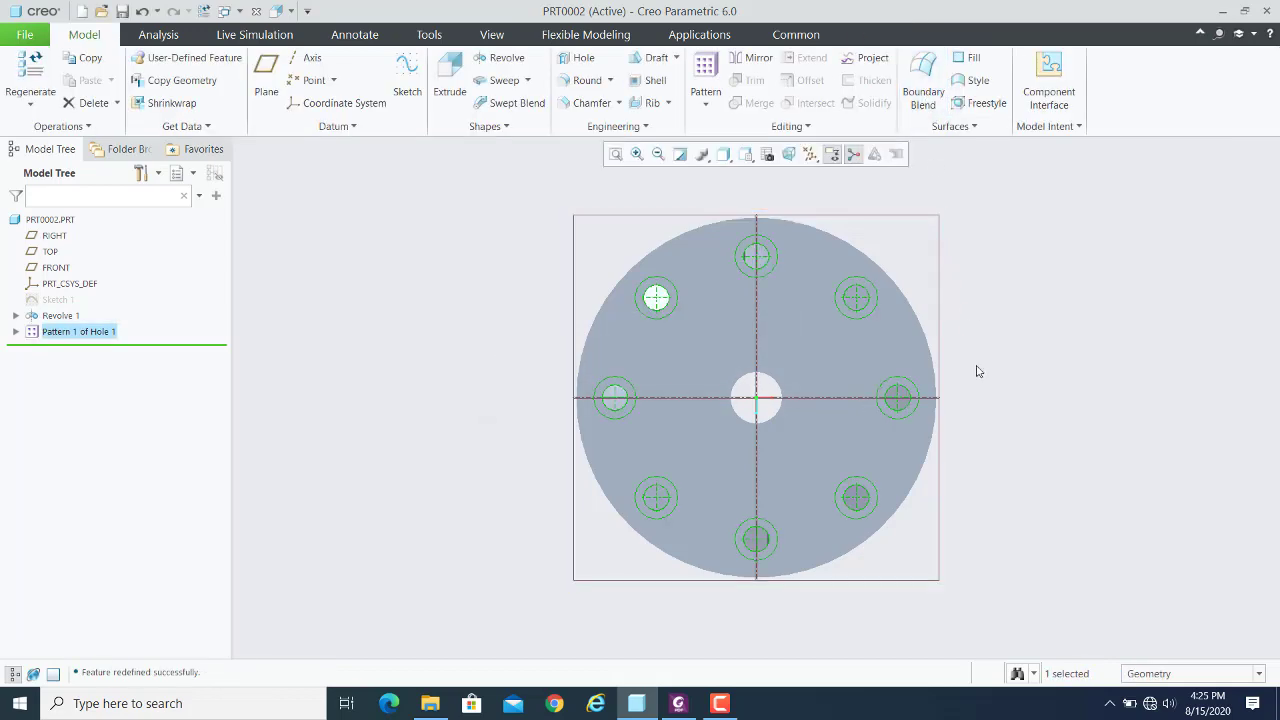
pyautogui.hotkey('ctrl', 'd')
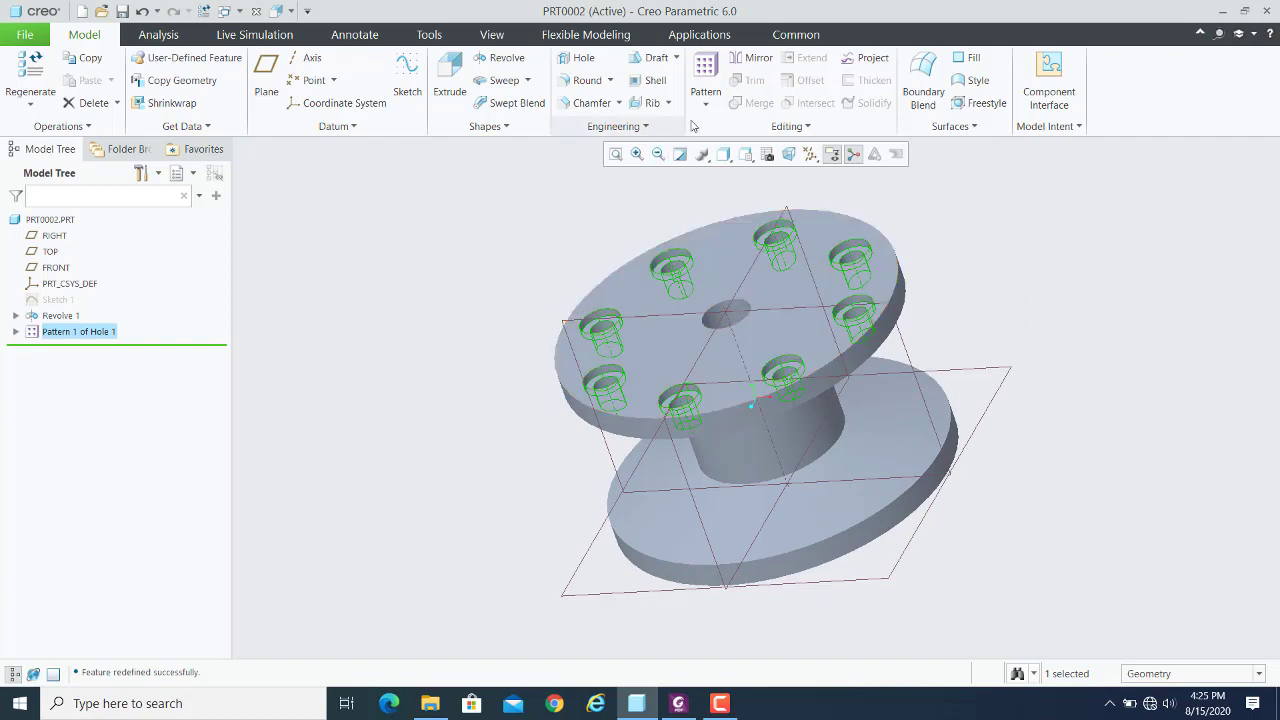
pyautogui.click(496, 242)
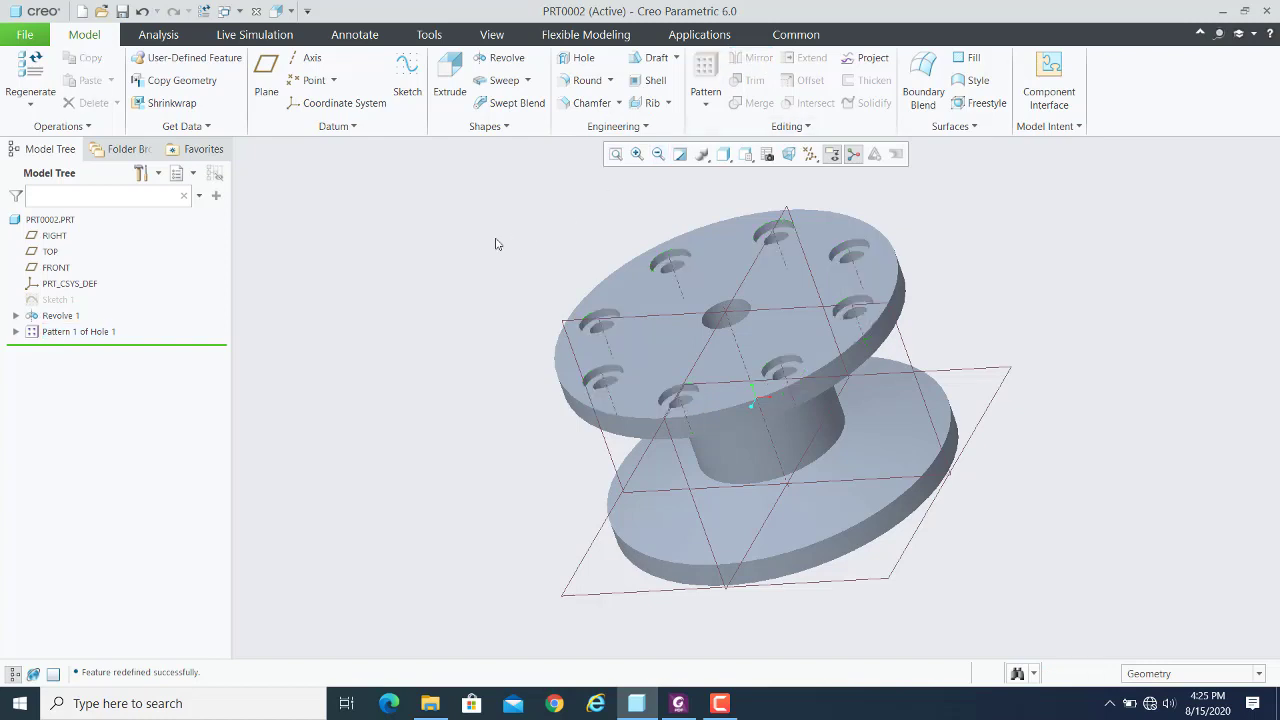
pyautogui.click(47, 332)
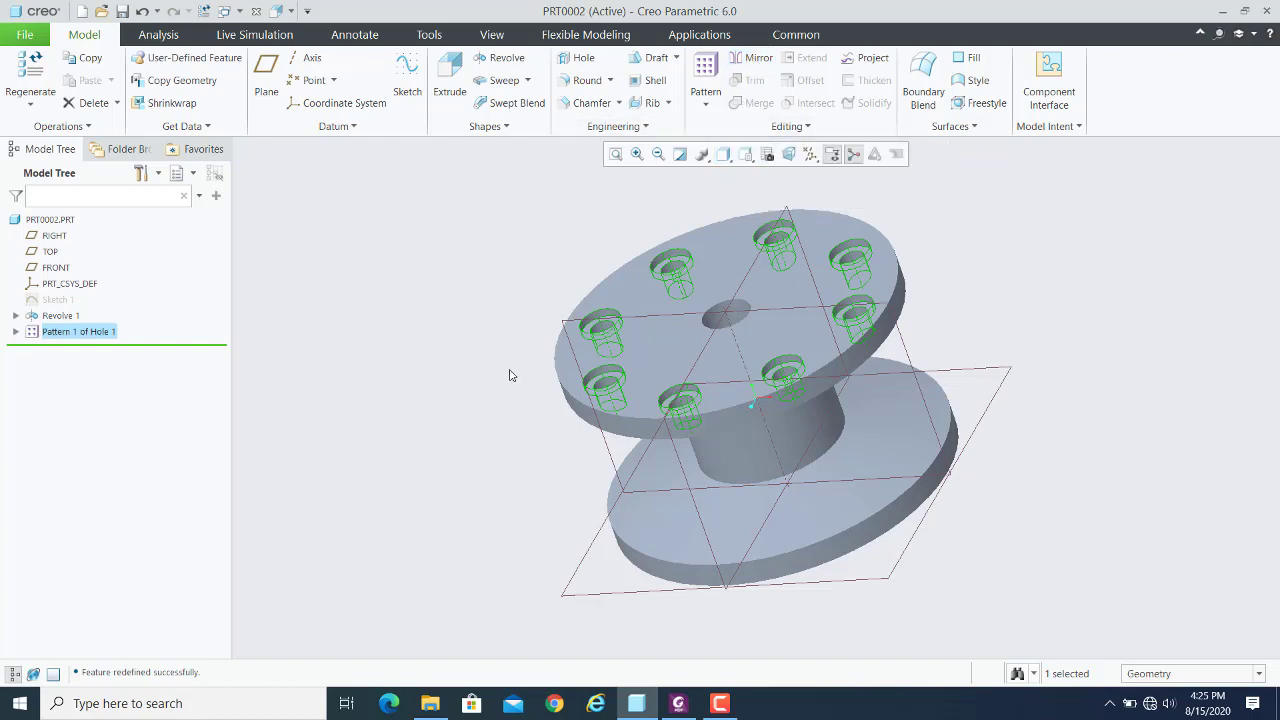
pyautogui.moveTo(512, 374); pyautogui.dragTo(507, 360, button='middle')
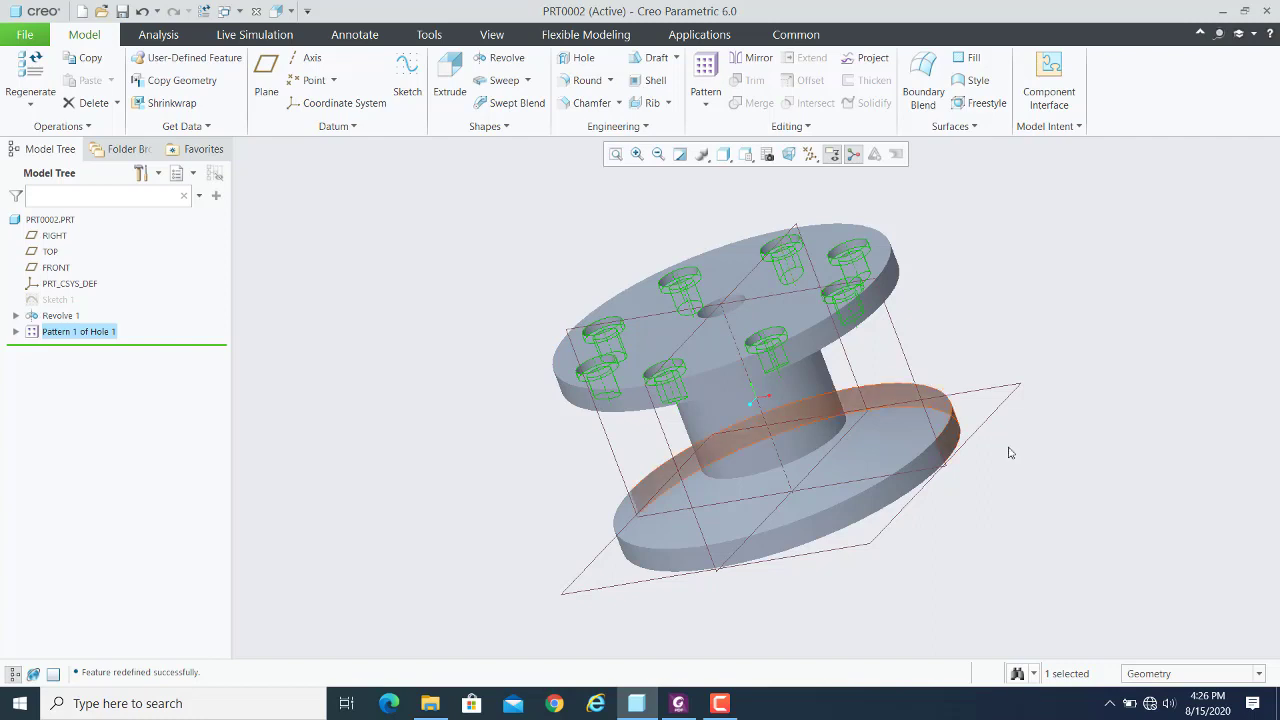
pyautogui.moveTo(986, 486); pyautogui.dragTo(775, 215, button='middle')
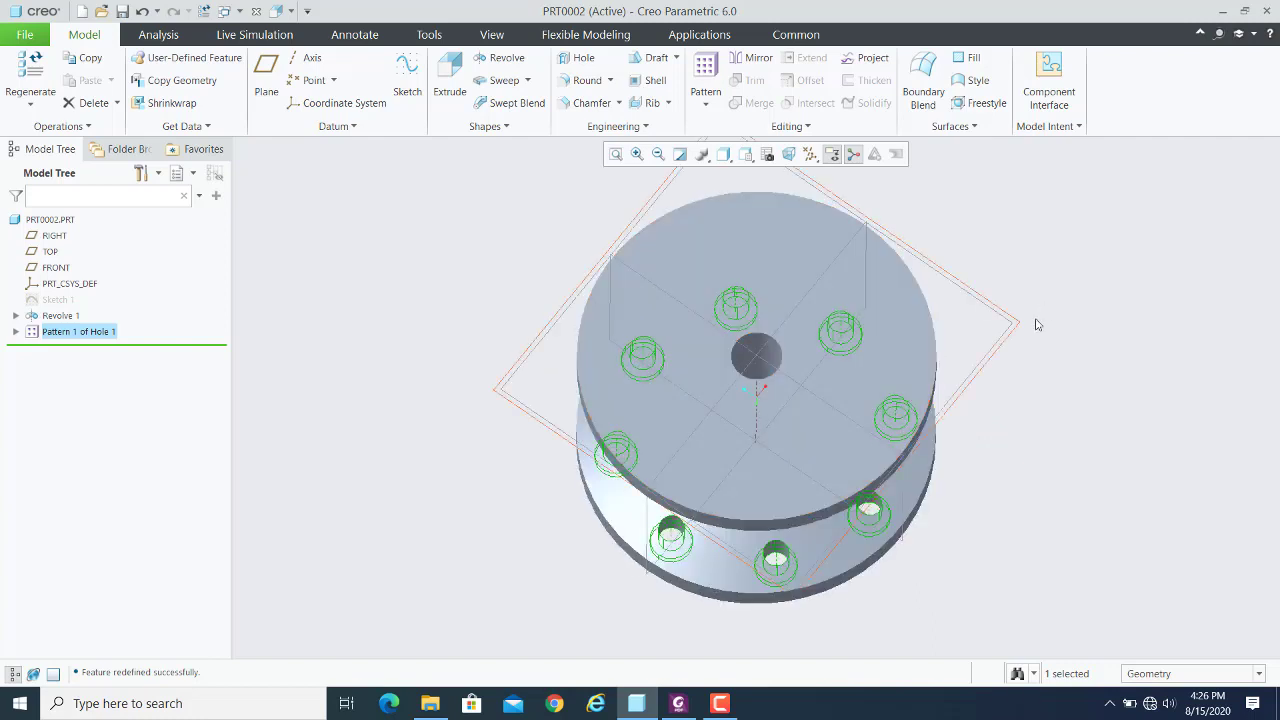
pyautogui.moveTo(1063, 263); pyautogui.dragTo(1197, 345, button='middle')
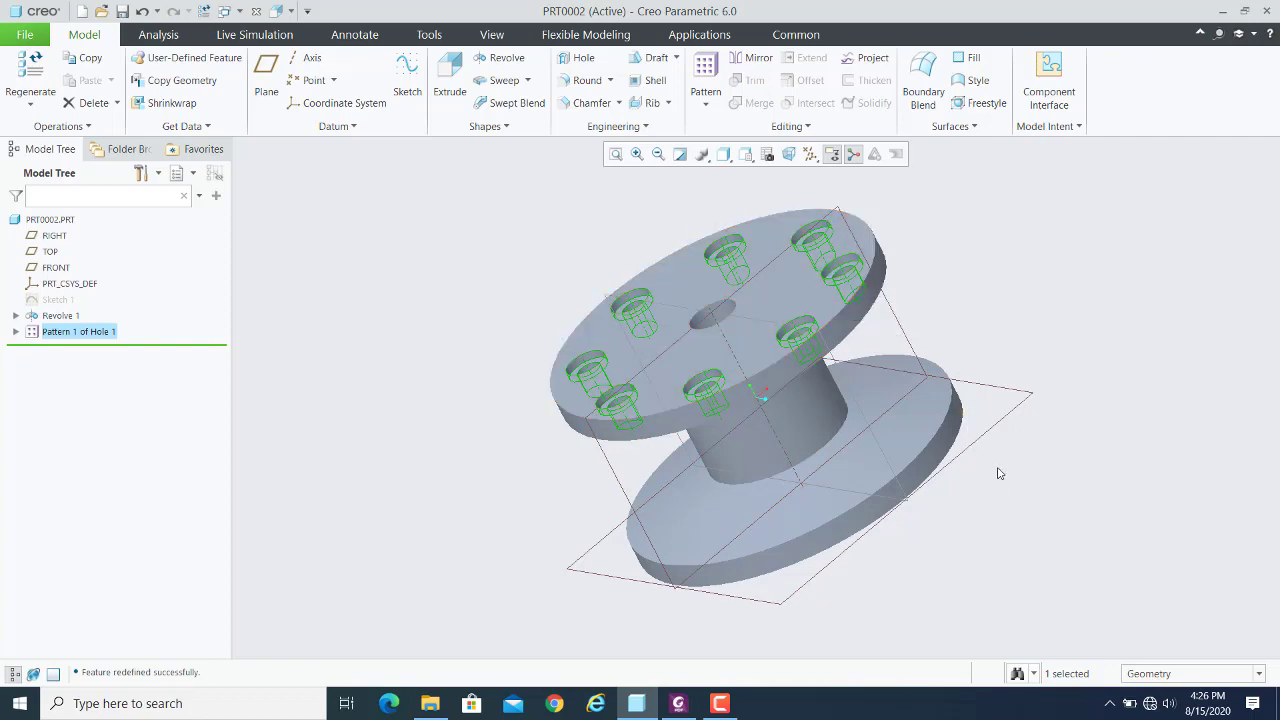
# Examine the eight-hole pattern on the upper flange and the opposite flange from several angles, including the FRONT view
pyautogui.moveTo(997, 480); pyautogui.dragTo(783, 274, button='middle')
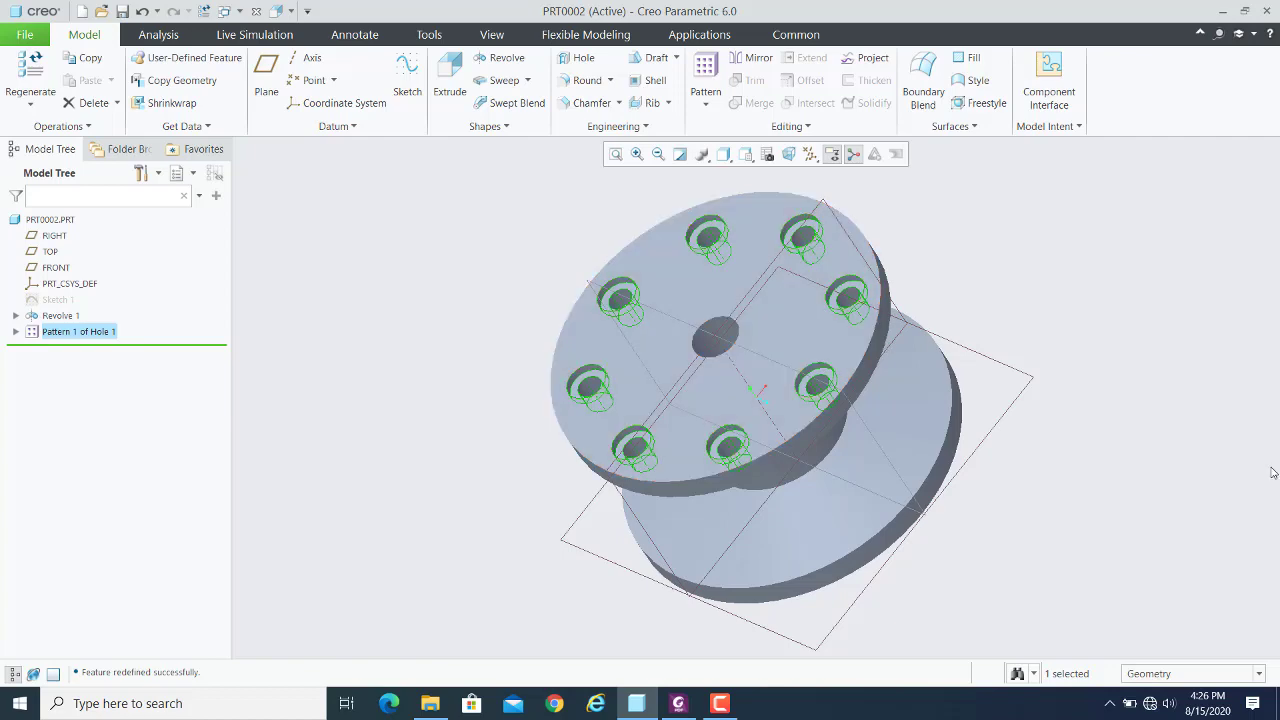
pyautogui.moveTo(1273, 472); pyautogui.dragTo(1221, 374, button='middle')
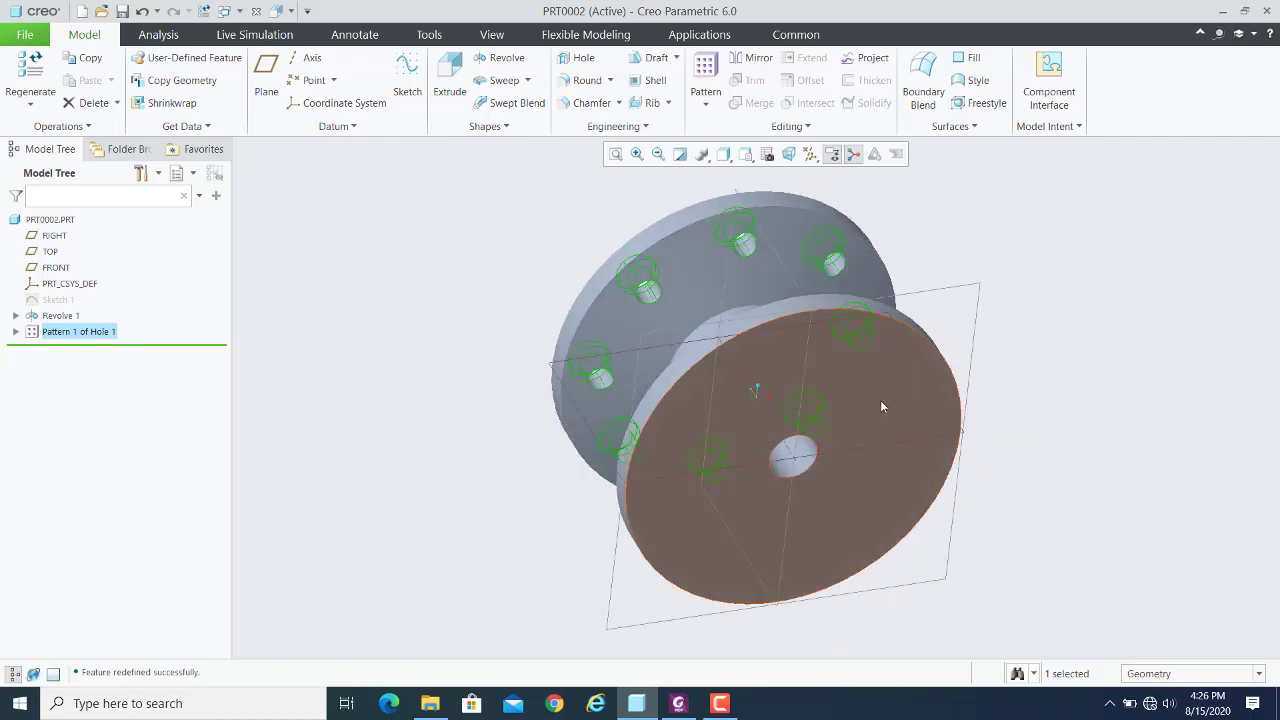
pyautogui.moveTo(881, 406); pyautogui.dragTo(1051, 351, button='middle')
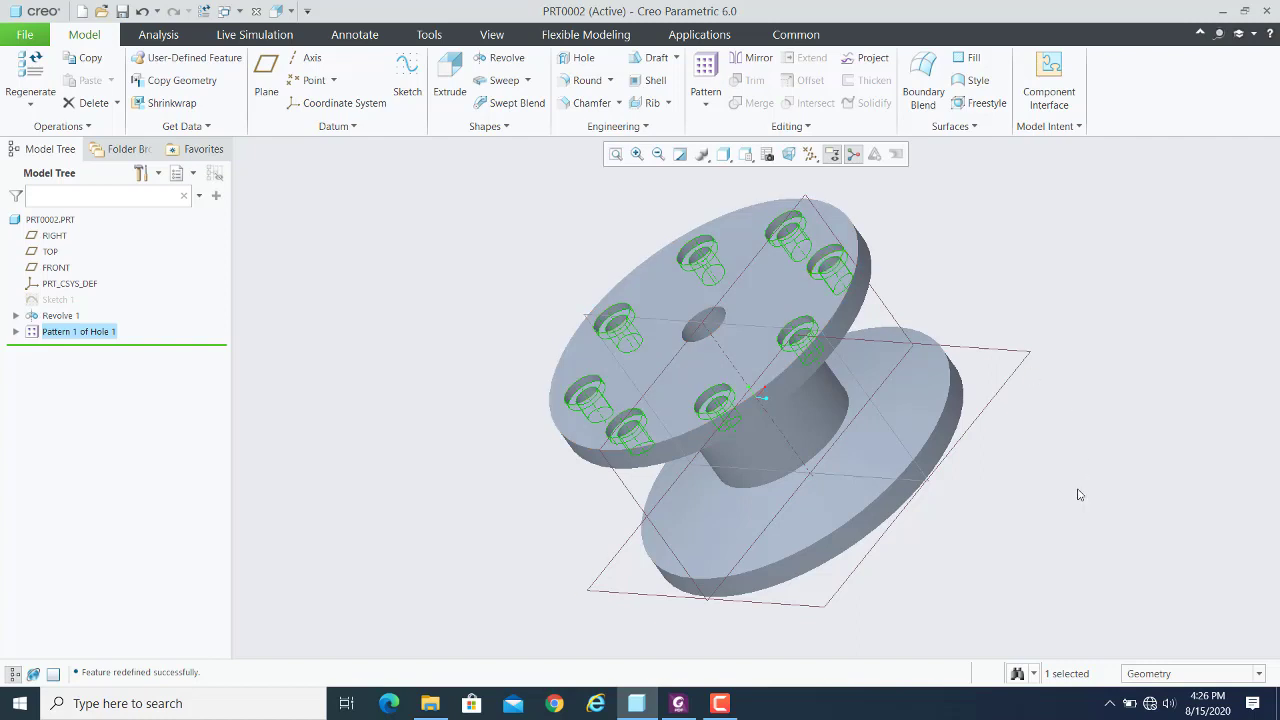
pyautogui.moveTo(1052, 537)
pyautogui.mouseDown(button='middle')
pyautogui.moveTo(1060, 497)
pyautogui.moveTo(1050, 514)
pyautogui.mouseUp(button='middle')
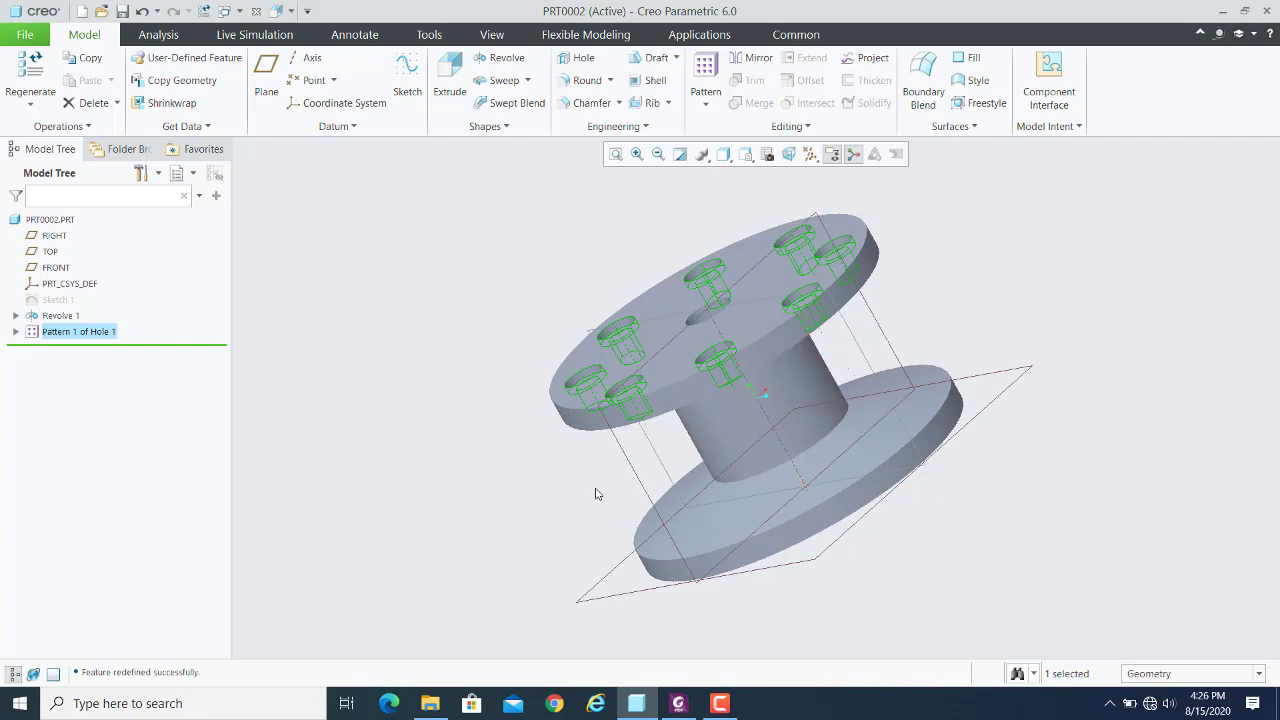
pyautogui.scroll(-1, 596, 494)
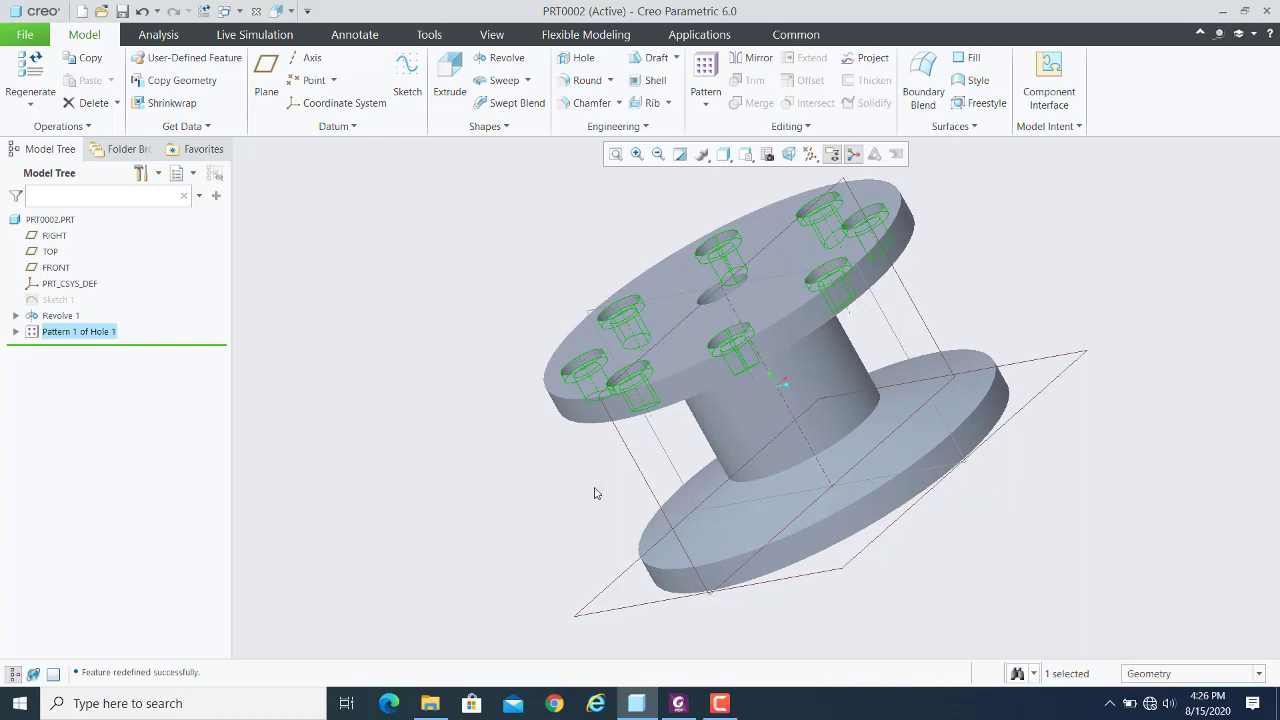
pyautogui.scroll(1, 589, 490)
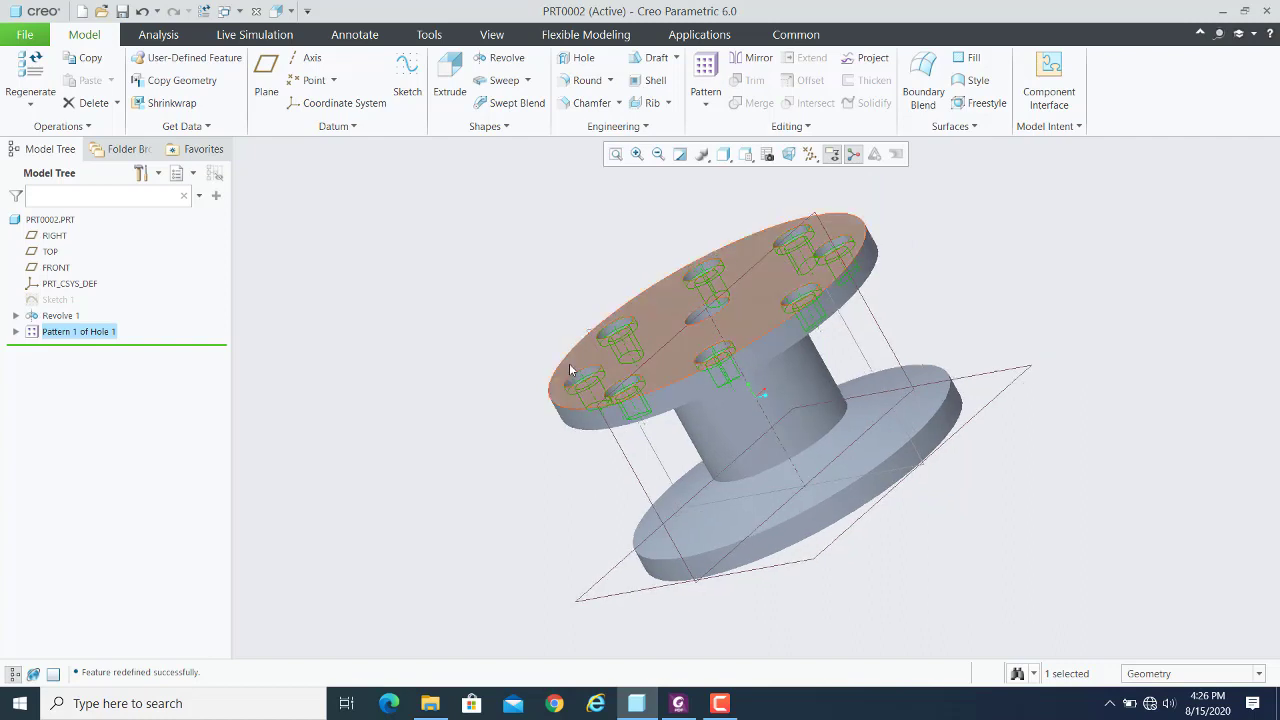
pyautogui.click(557, 314)
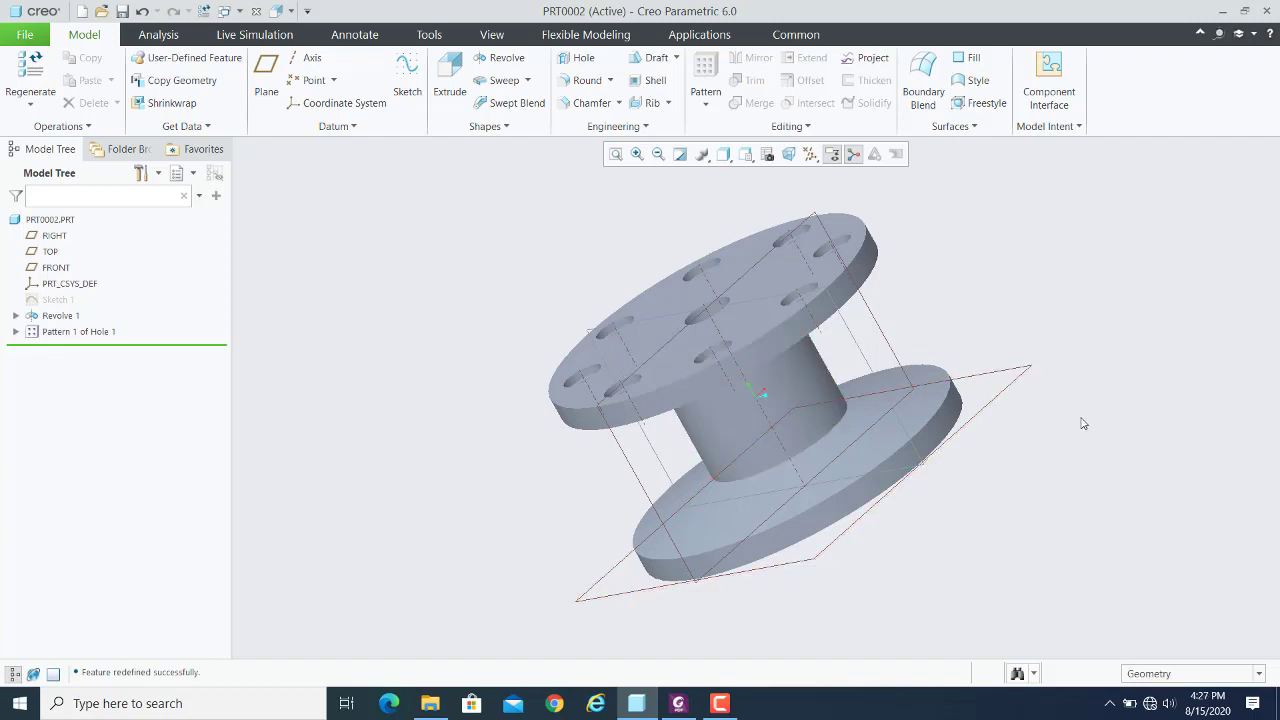
pyautogui.moveTo(1076, 452); pyautogui.dragTo(1093, 408, button='middle')
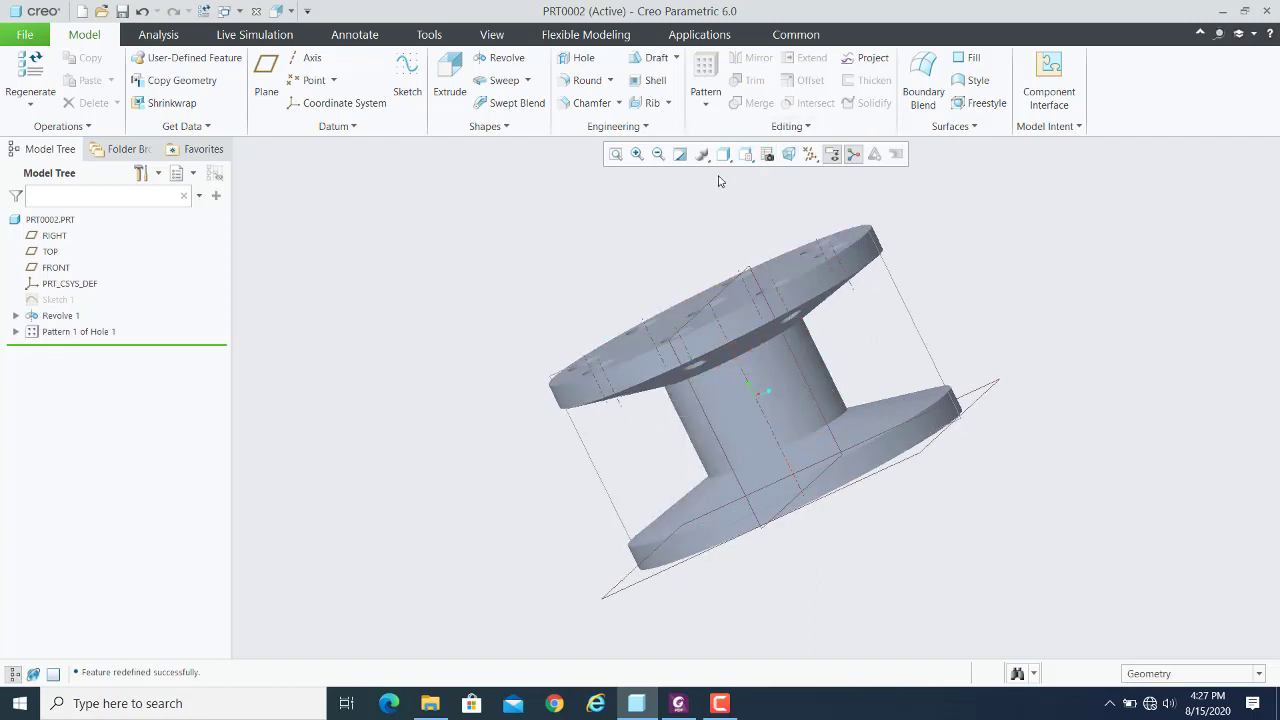
pyautogui.click(745, 155)
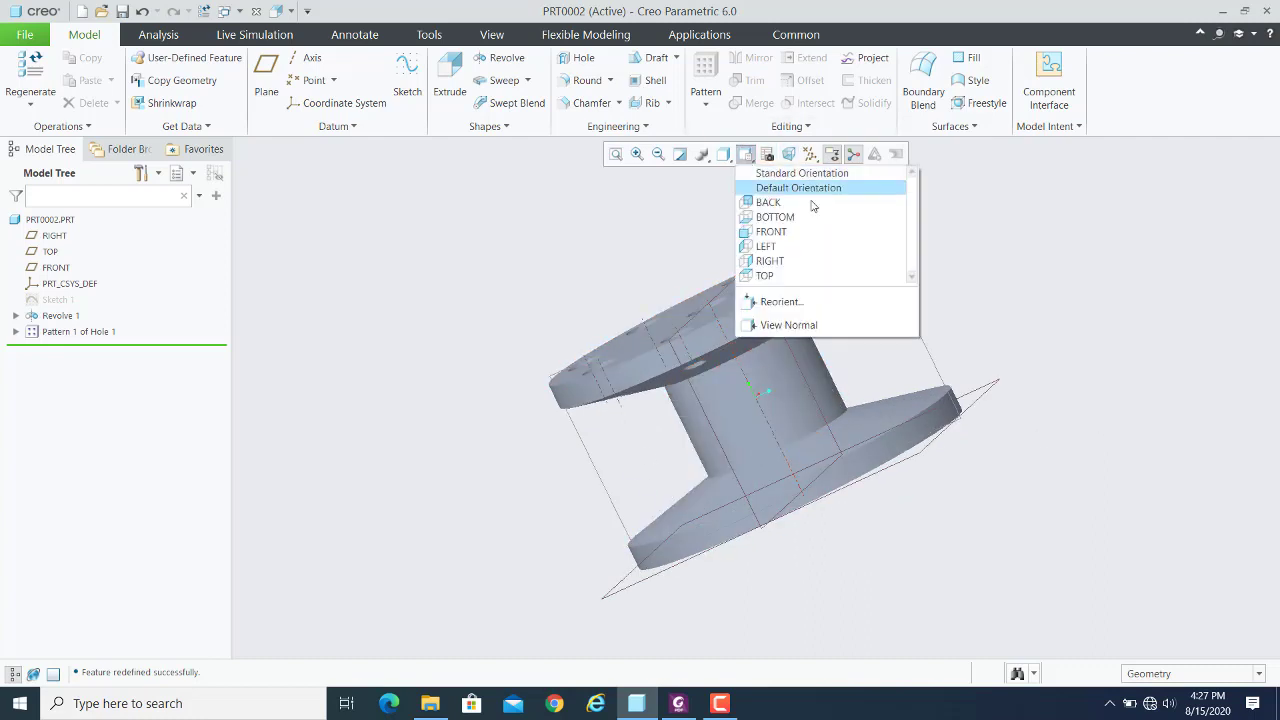
pyautogui.click(774, 232)
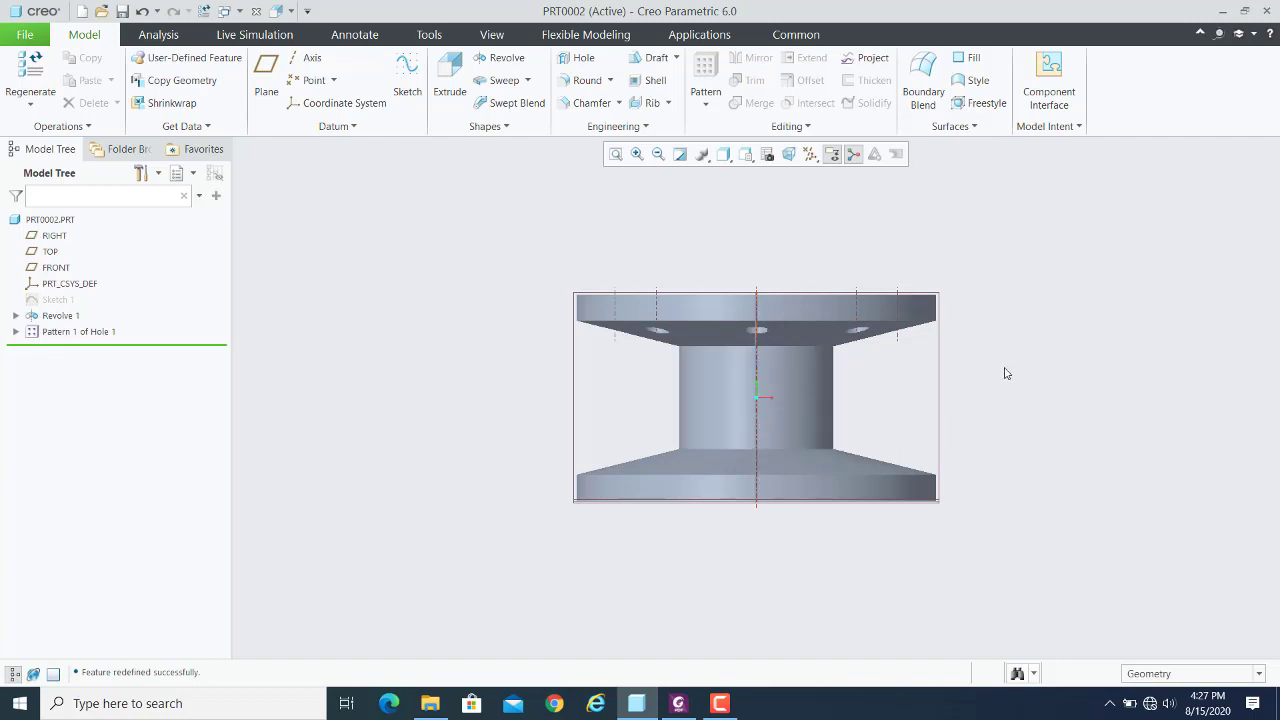
pyautogui.moveTo(1008, 371); pyautogui.dragTo(1057, 388, button='middle')
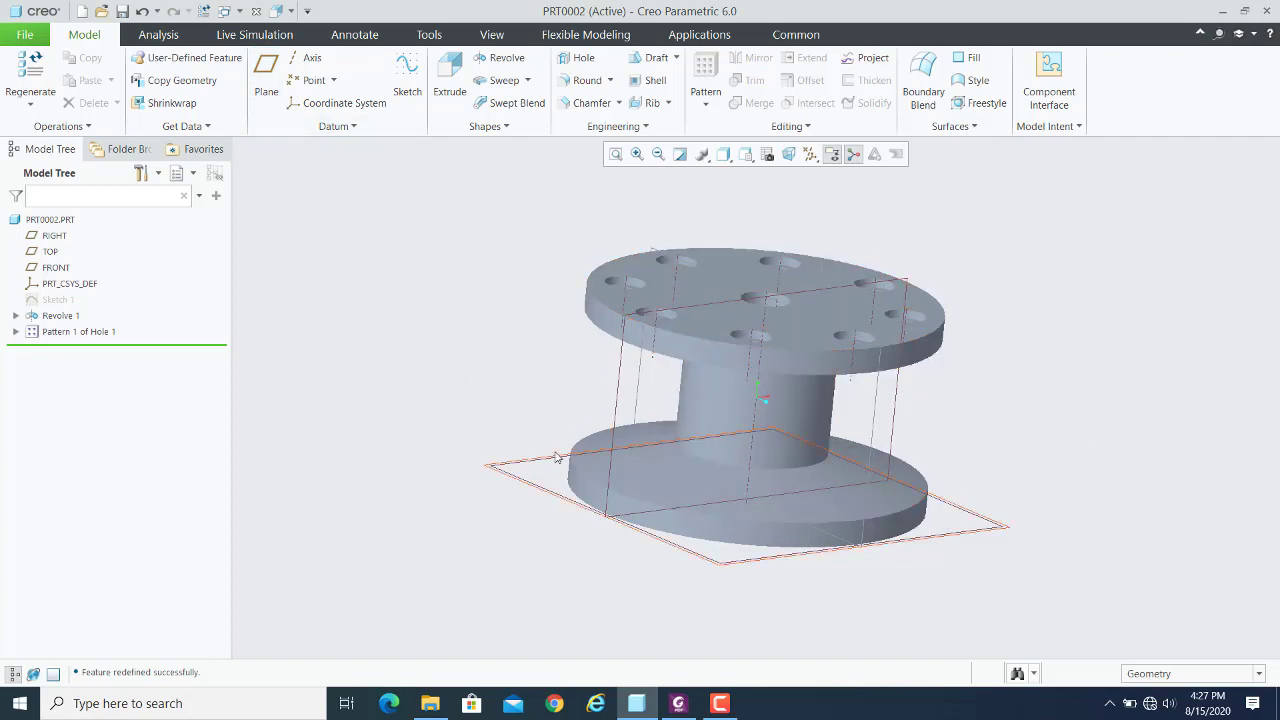
pyautogui.moveTo(521, 386)
pyautogui.mouseDown(button='middle')
pyautogui.moveTo(523, 340)
pyautogui.moveTo(517, 391)
pyautogui.mouseUp(button='middle')
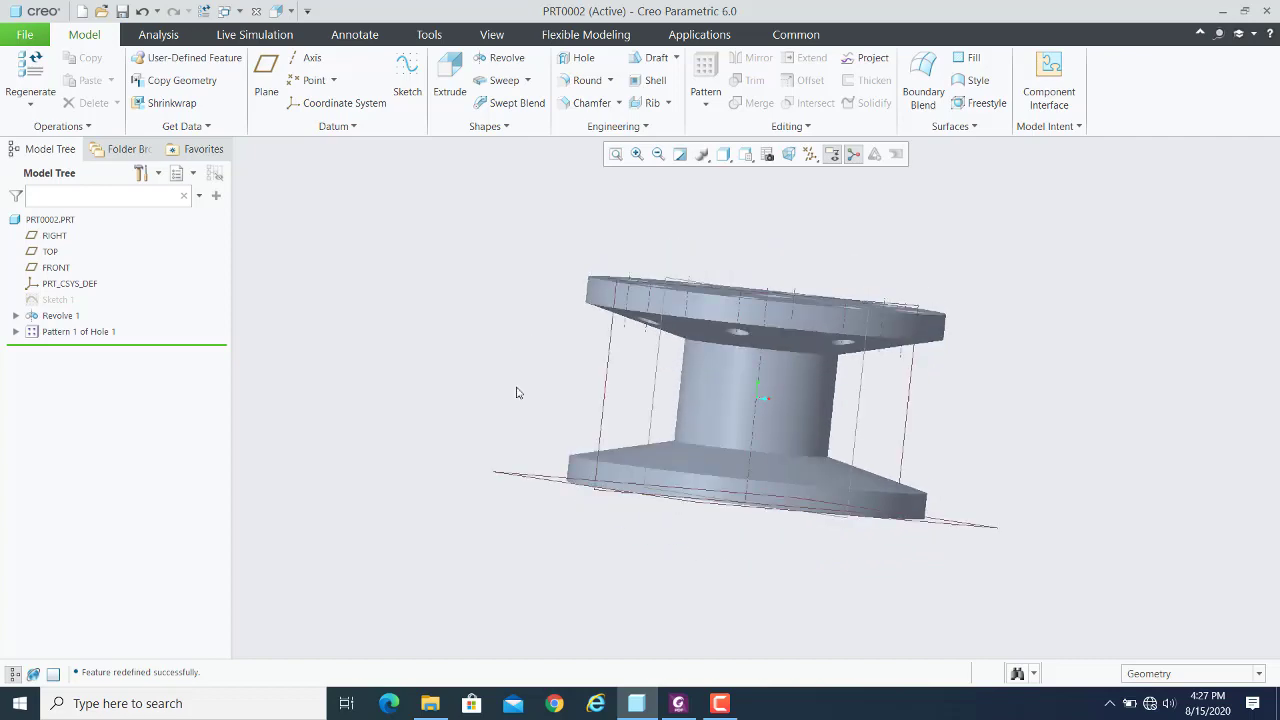
# Display the revolved spool's dimensions and check its overall height
pyautogui.doubleClick(700, 390)
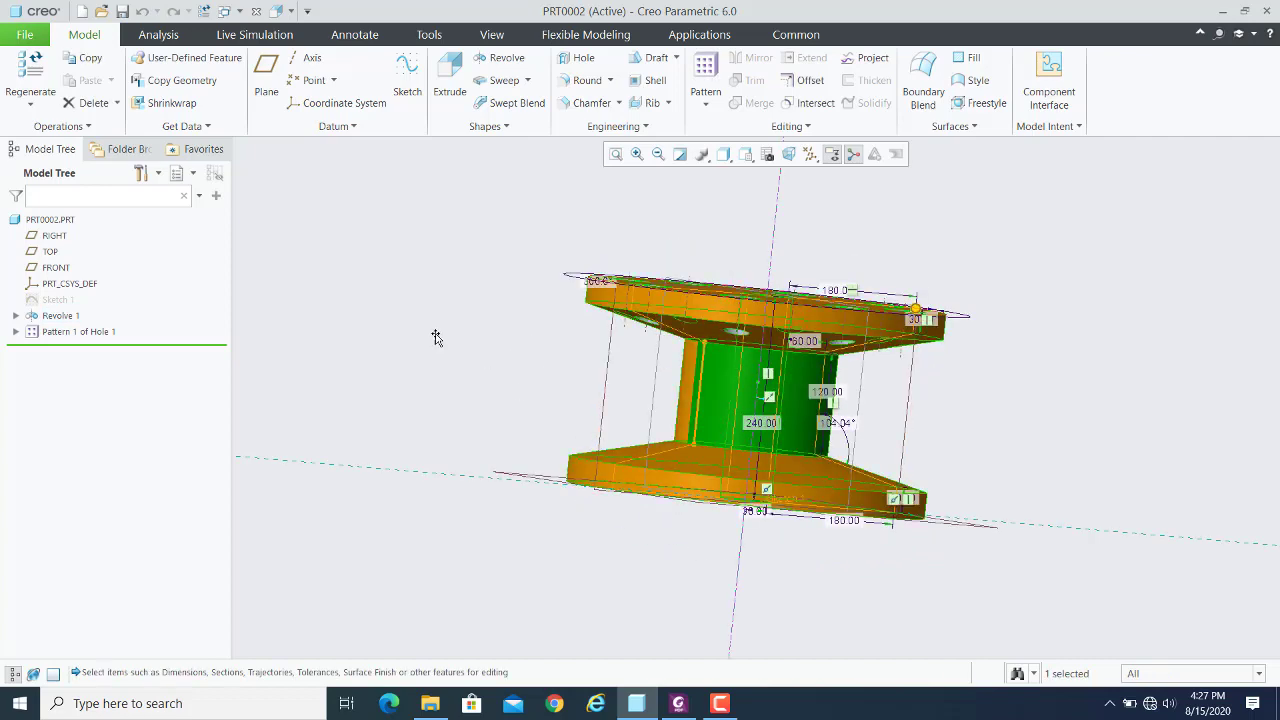
pyautogui.moveTo(437, 337)
pyautogui.mouseDown(button='middle')
pyautogui.moveTo(462, 349)
pyautogui.moveTo(440, 340)
pyautogui.mouseUp(button='middle')
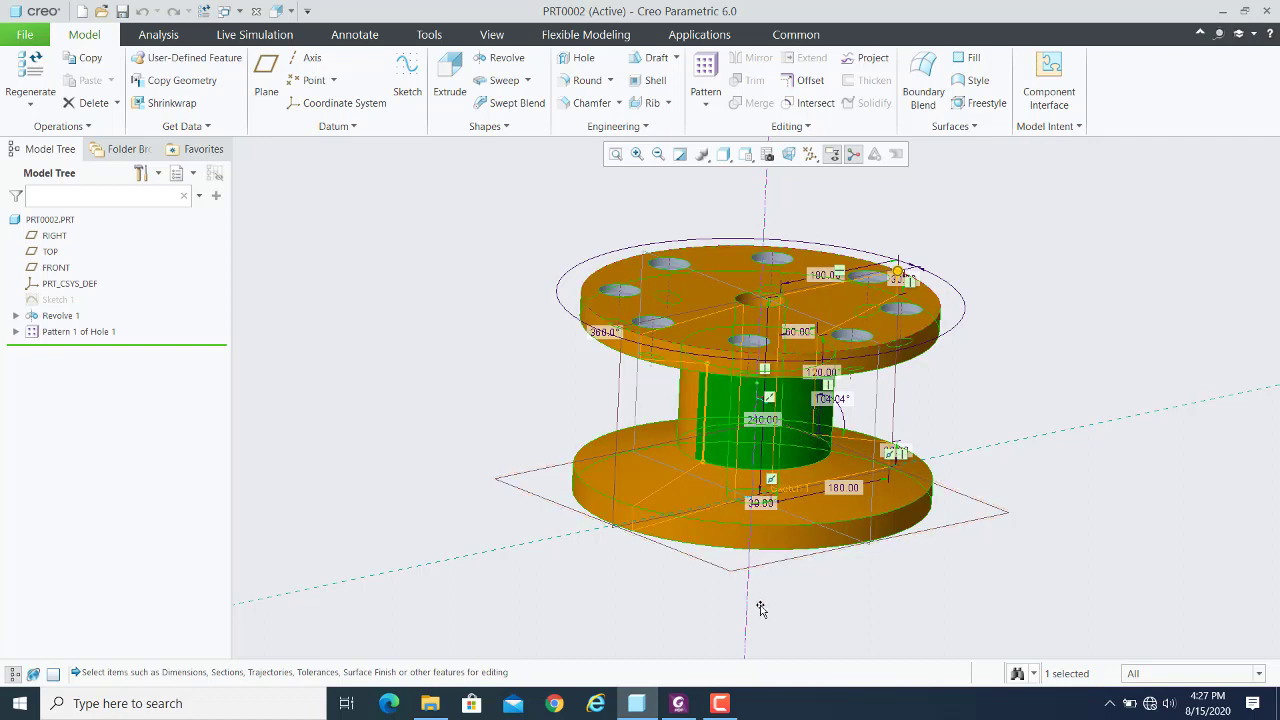
pyautogui.click(755, 424)
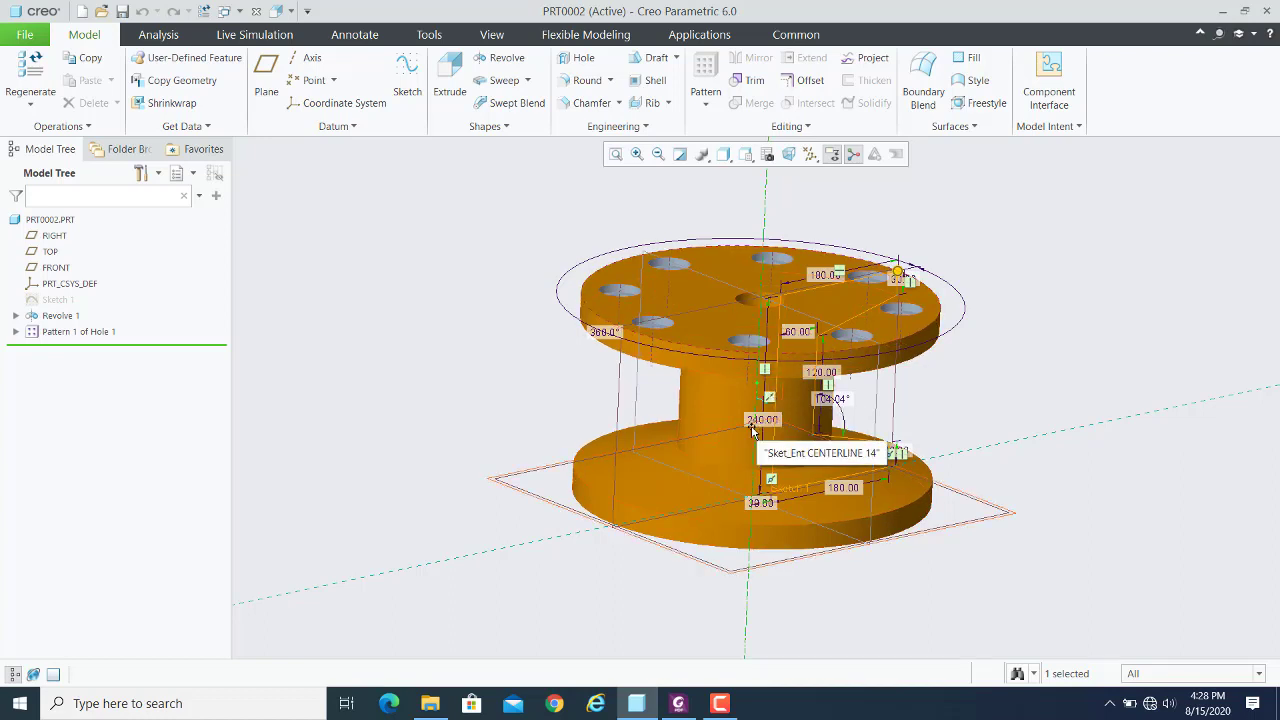
pyautogui.click(1080, 343)
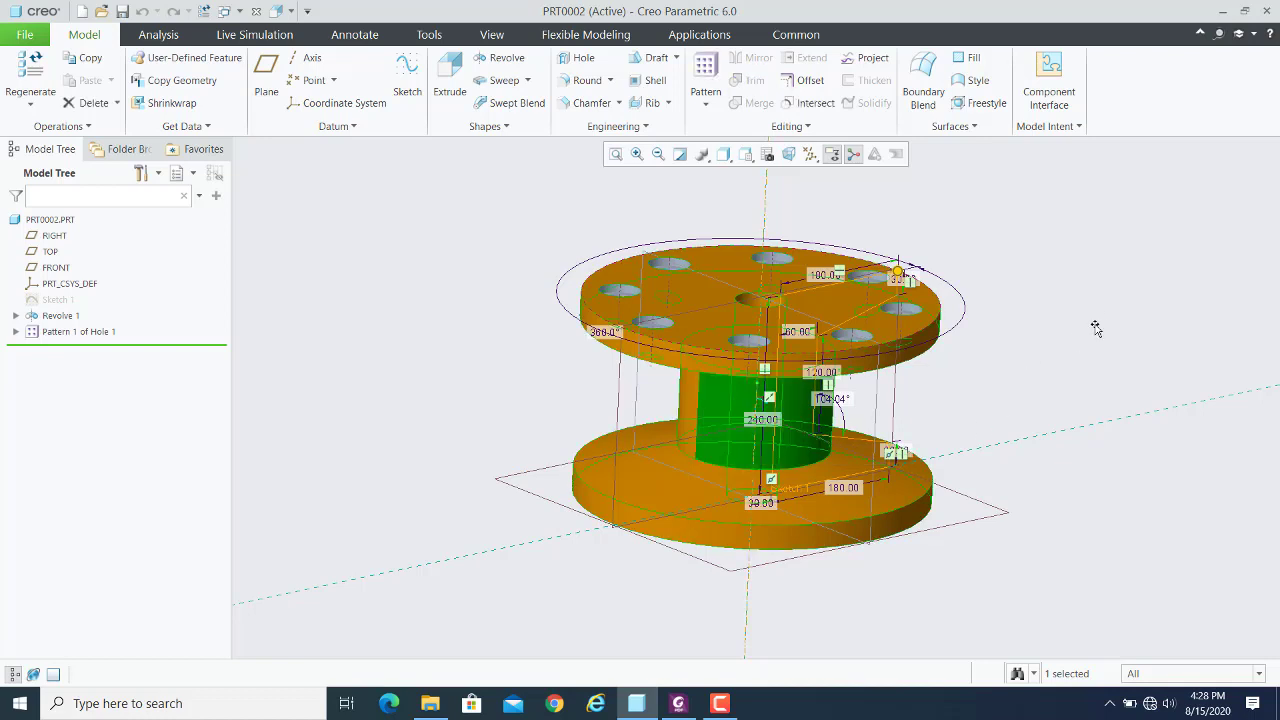
pyautogui.click(1097, 328)
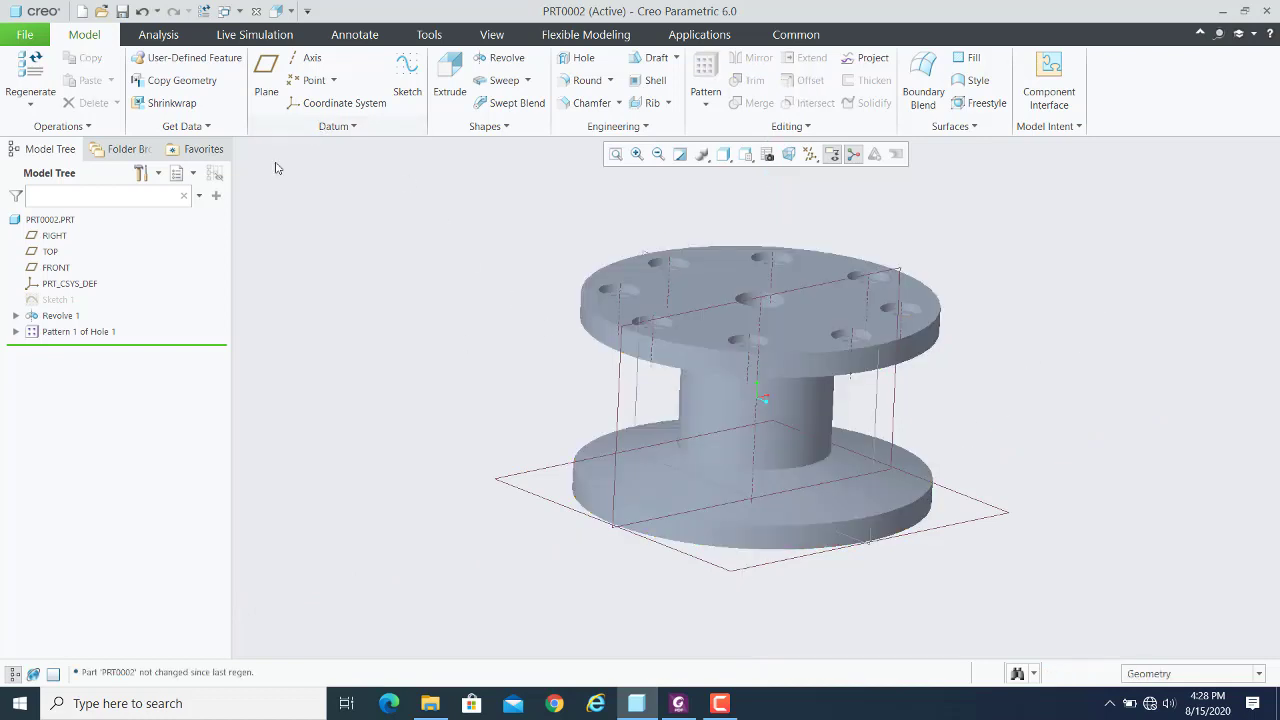
# Create a datum plane offset 120 from the upper flange's outer face, toward the lower flange
pyautogui.click(266, 66)
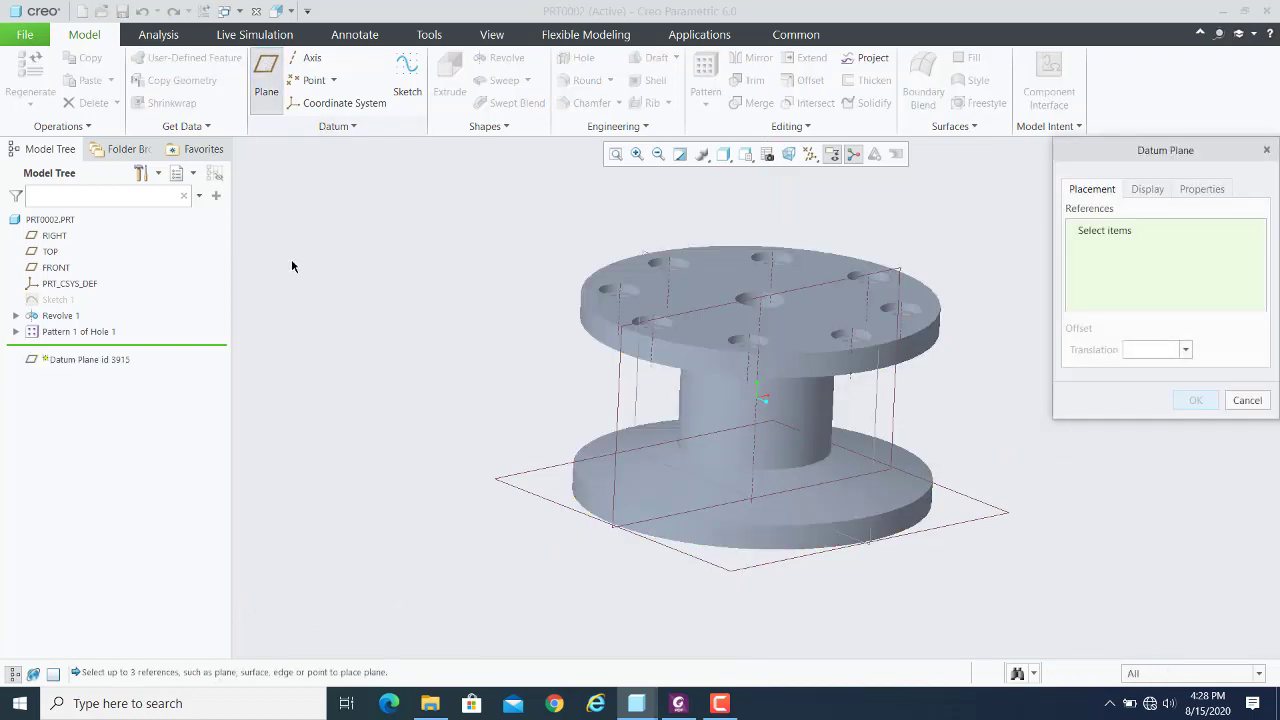
pyautogui.click(713, 286)
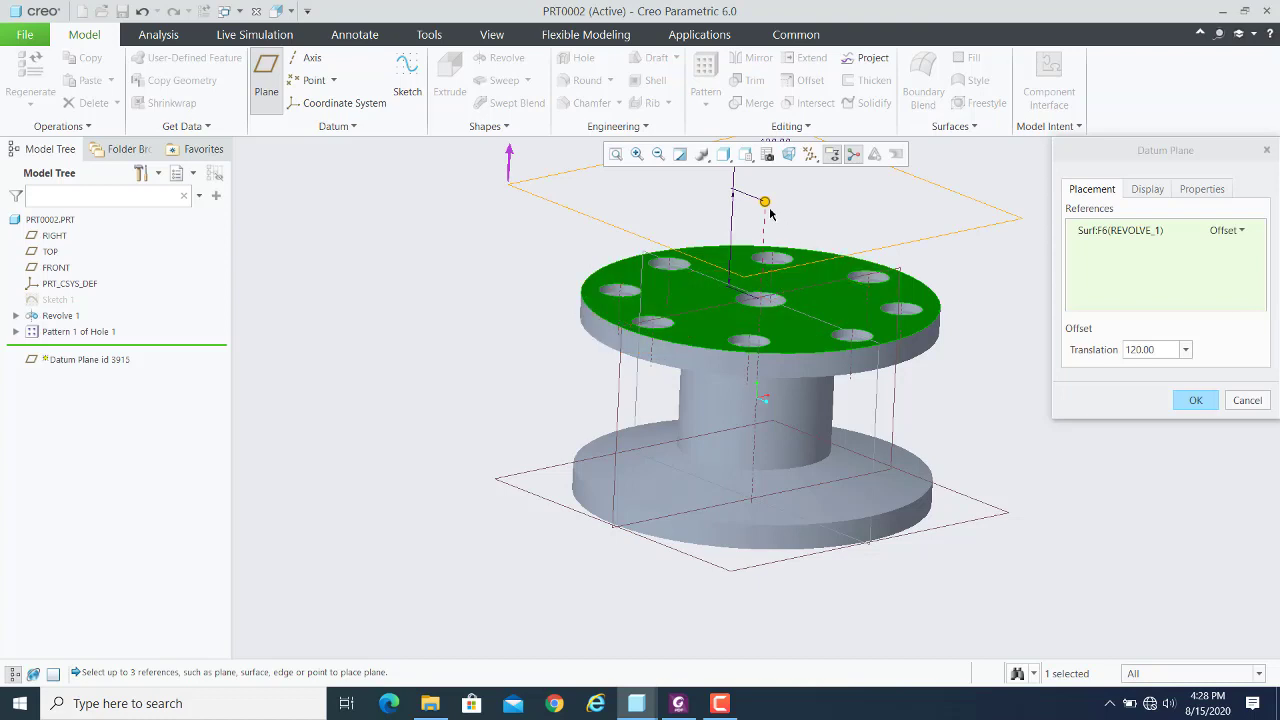
pyautogui.moveTo(765, 202); pyautogui.dragTo(782, 416)
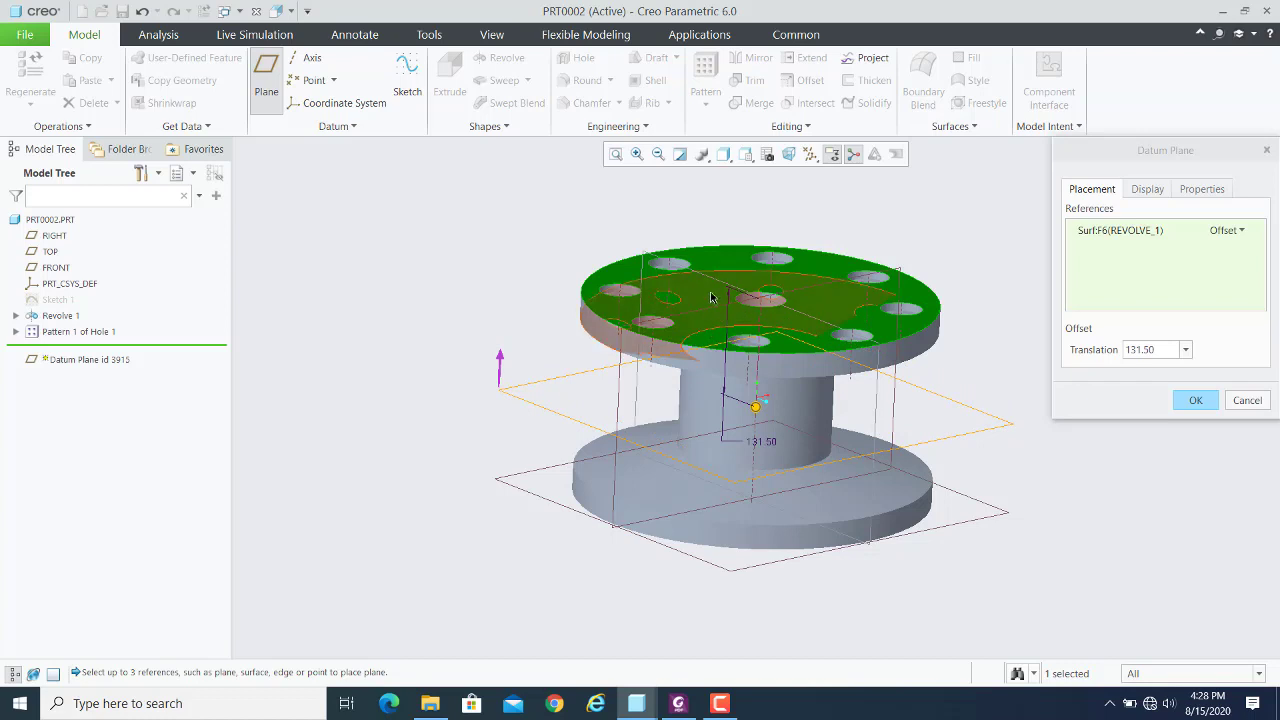
pyautogui.click(1160, 350)
pyautogui.doubleClick(1160, 350)
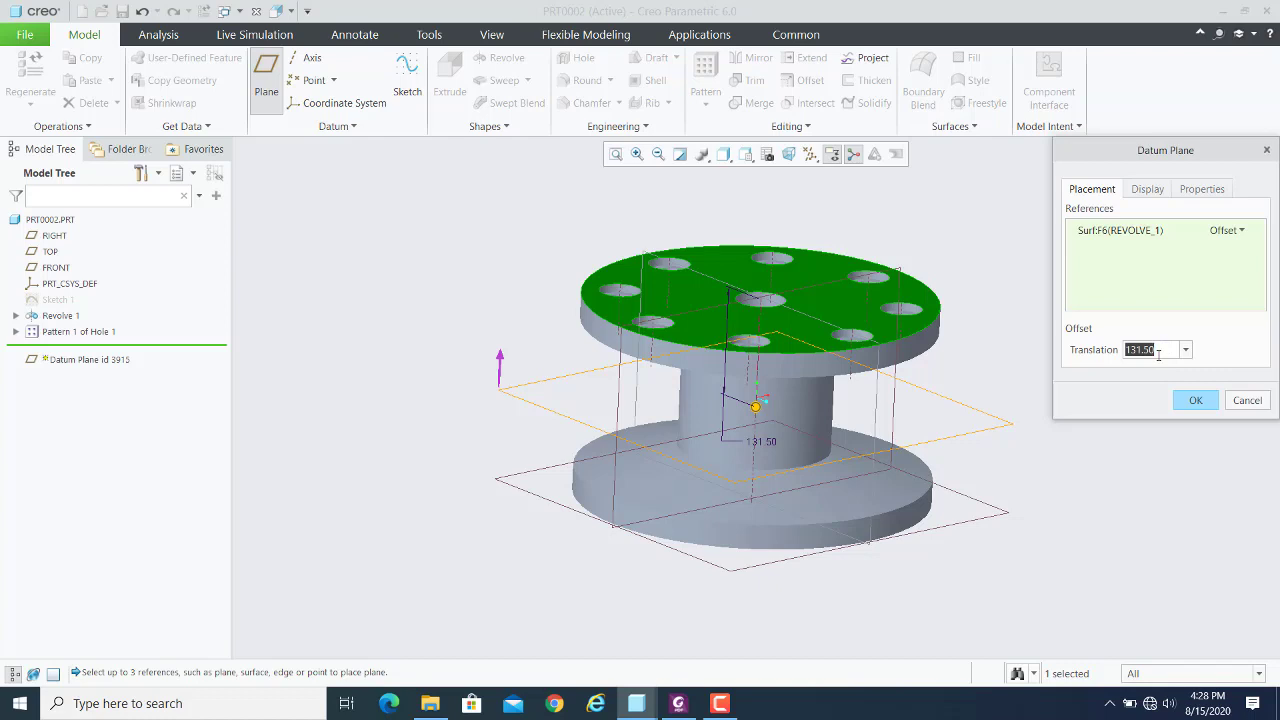
pyautogui.write('120')
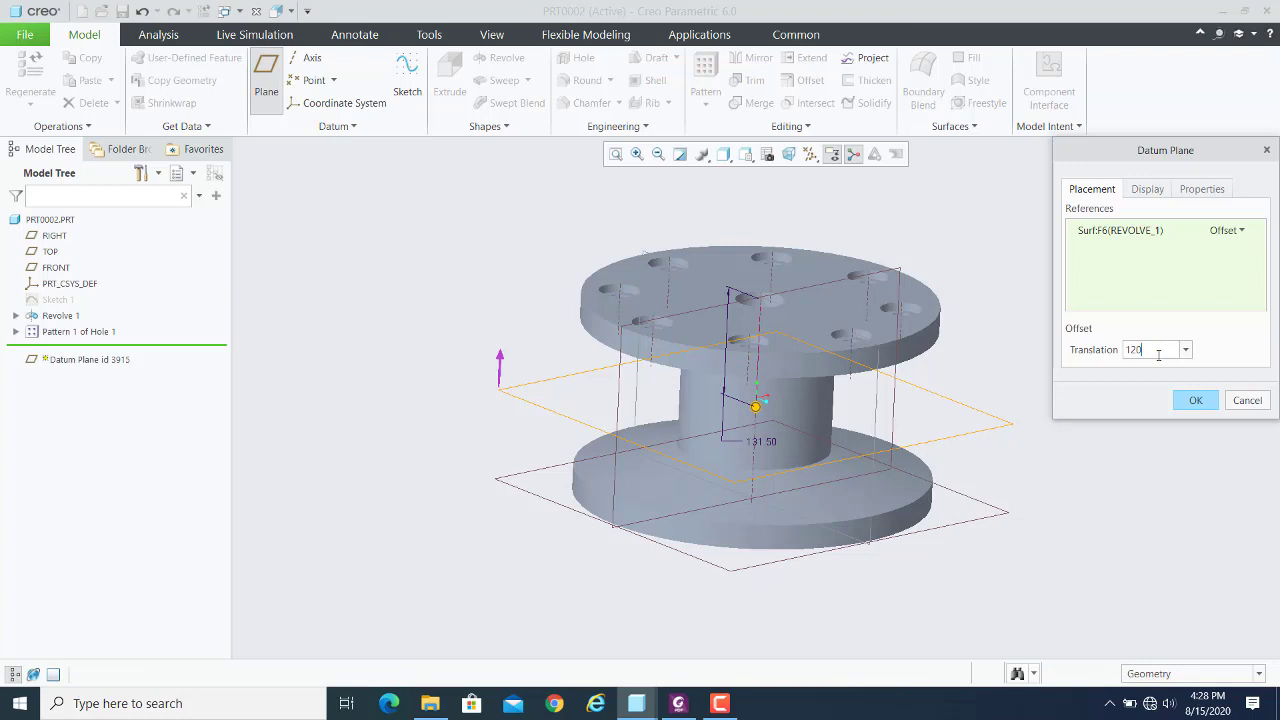
pyautogui.press('Return')
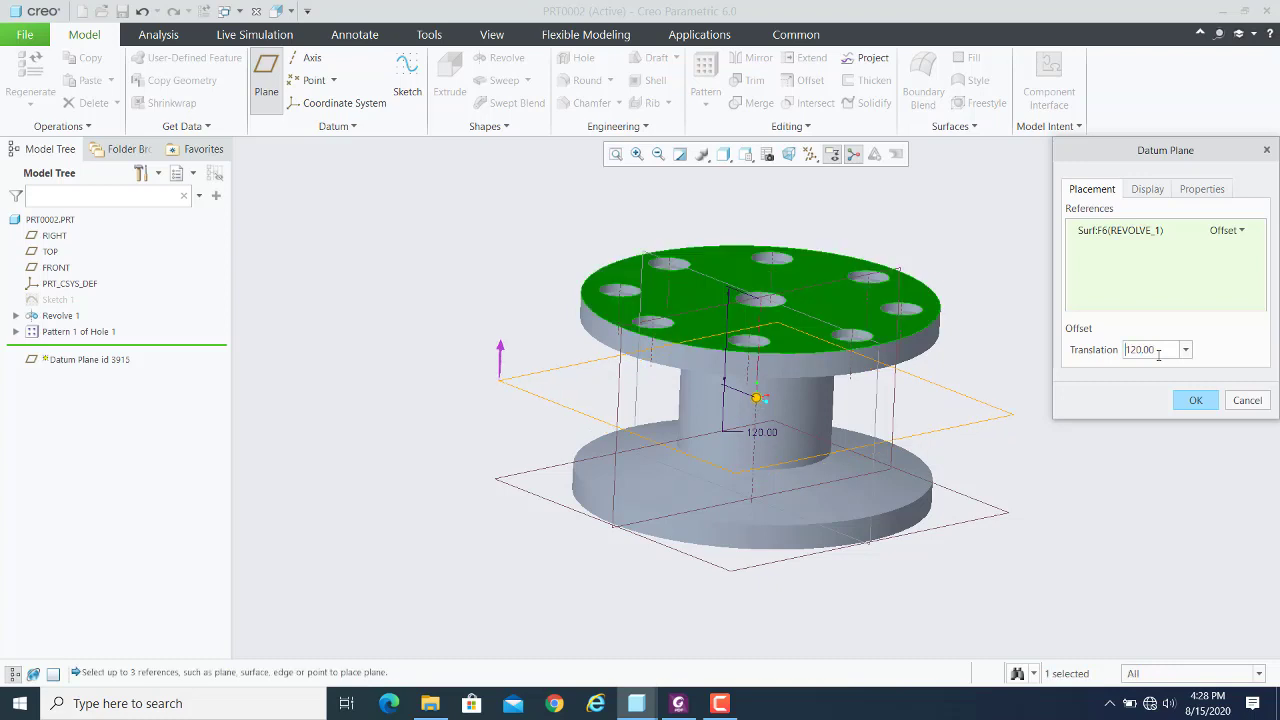
pyautogui.click(1191, 401)
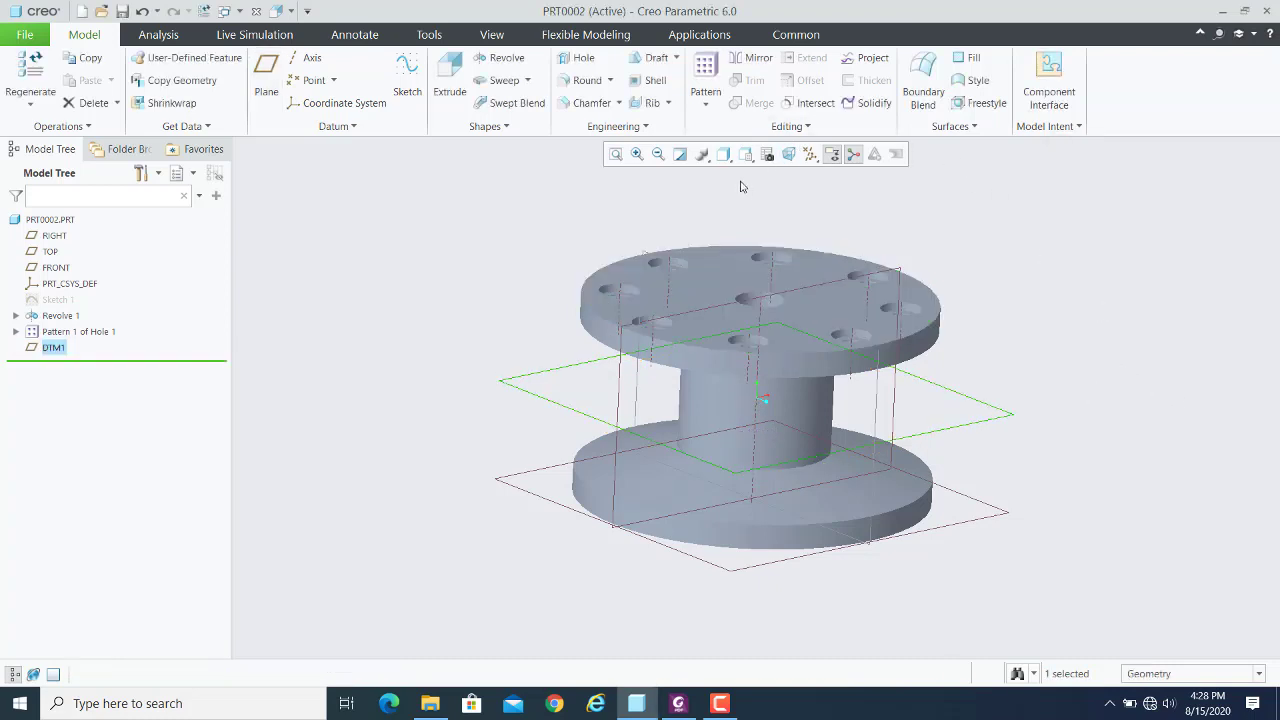
# Set up a mirror of the upper flange's hole pattern, using the datum plane midway between the flanges as the mirror plane
pyautogui.click(745, 154)
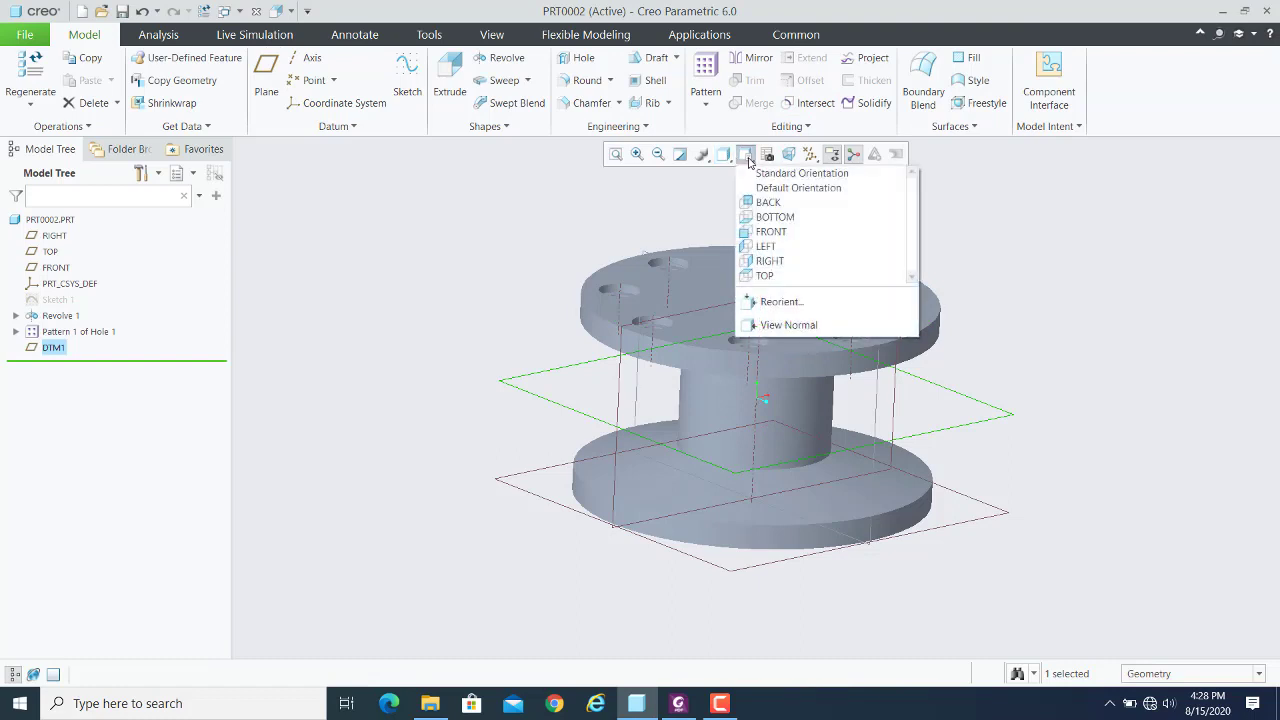
pyautogui.click(771, 231)
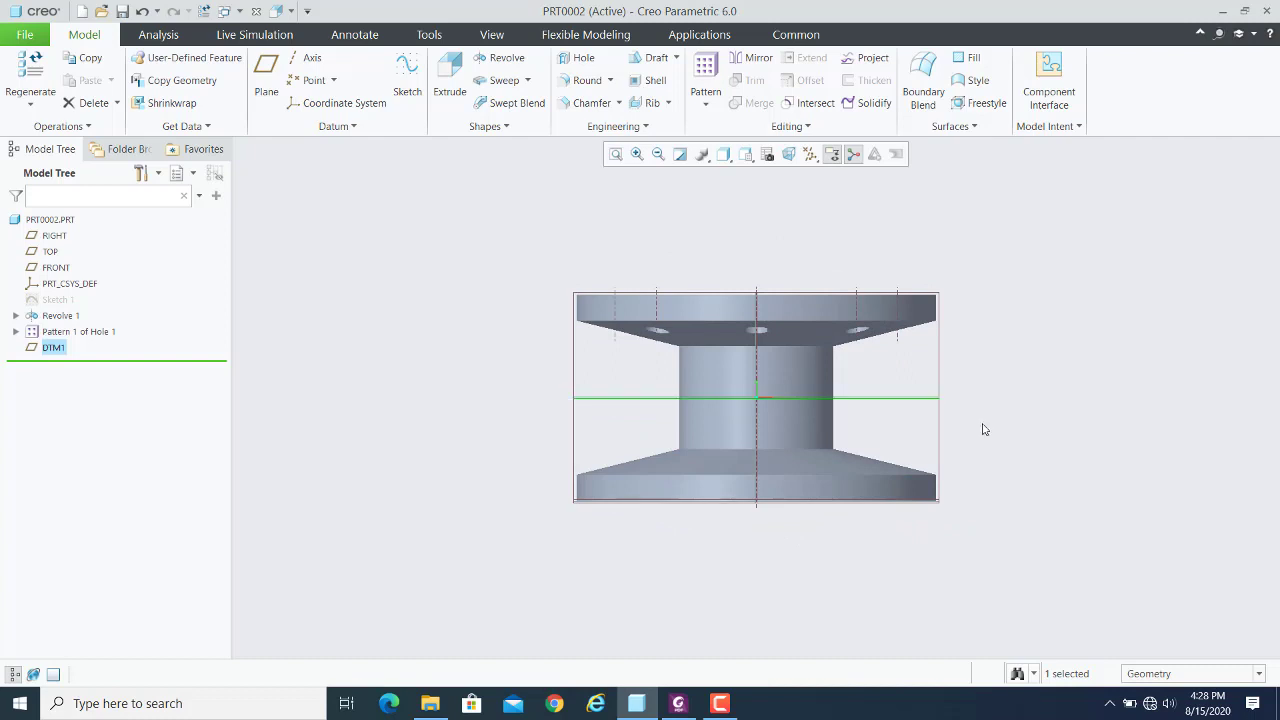
pyautogui.hotkey('ctrl', 'd')
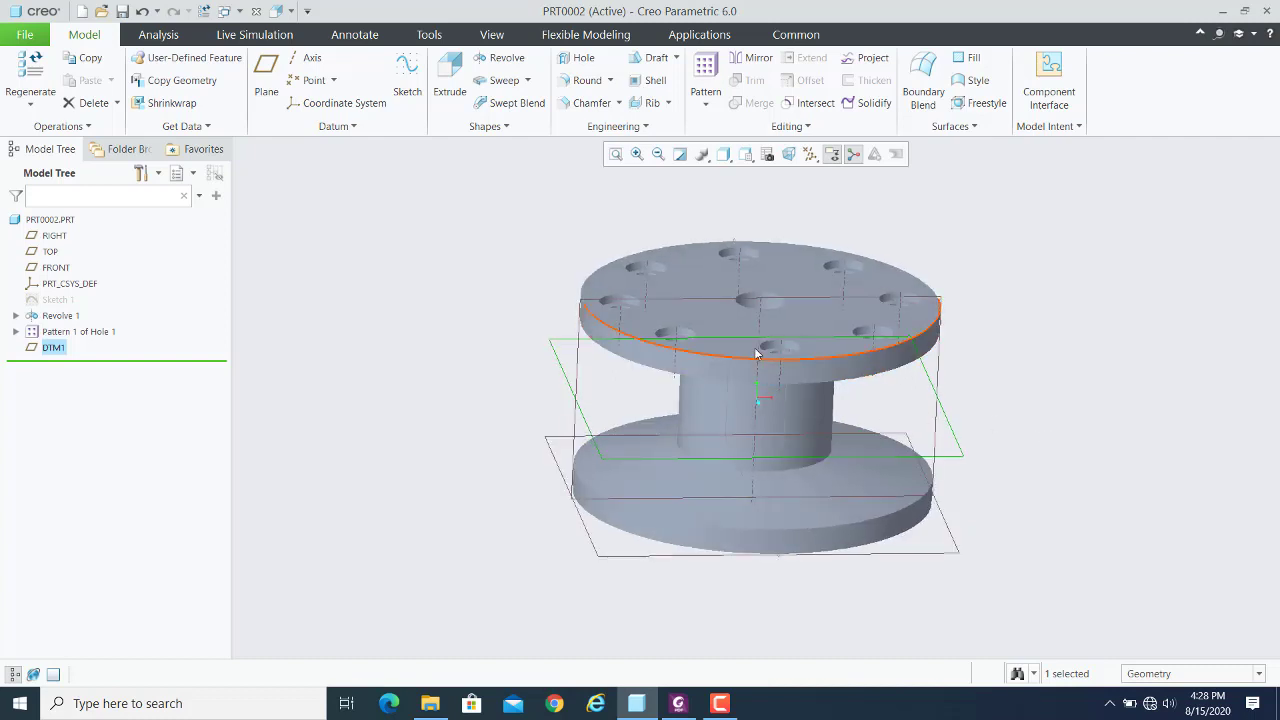
pyautogui.click(282, 325)
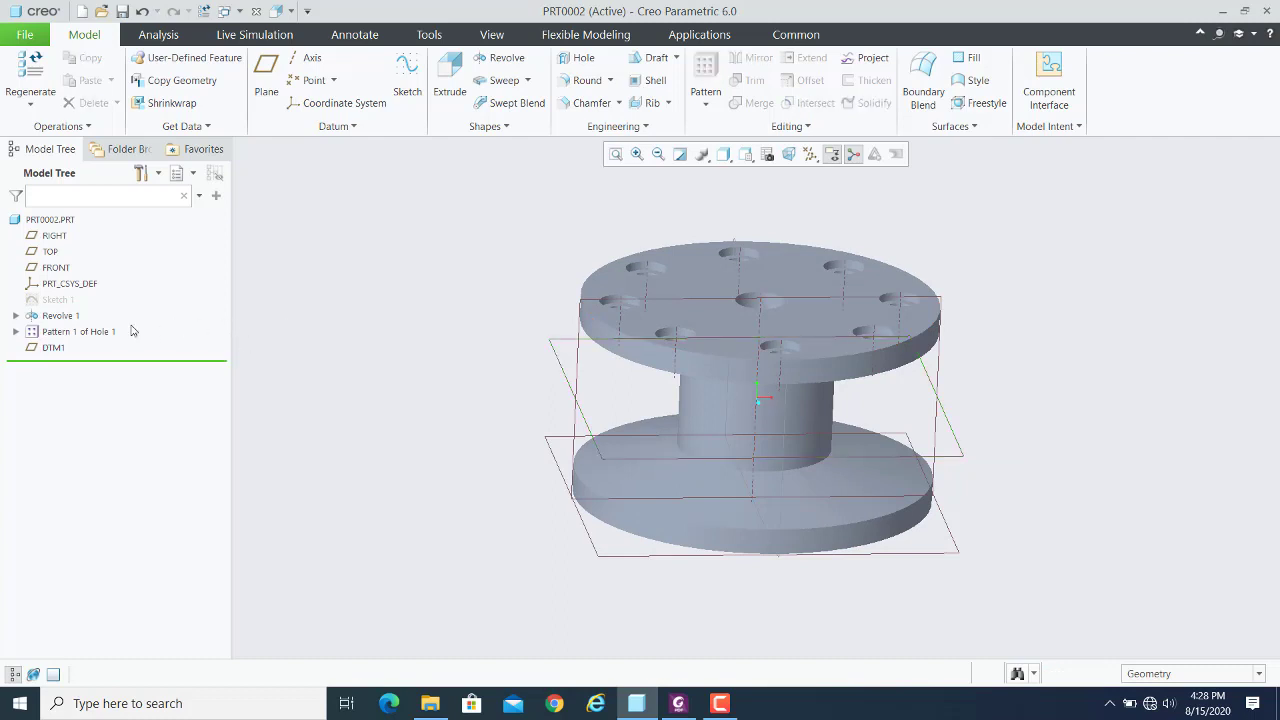
pyautogui.click(60, 333)
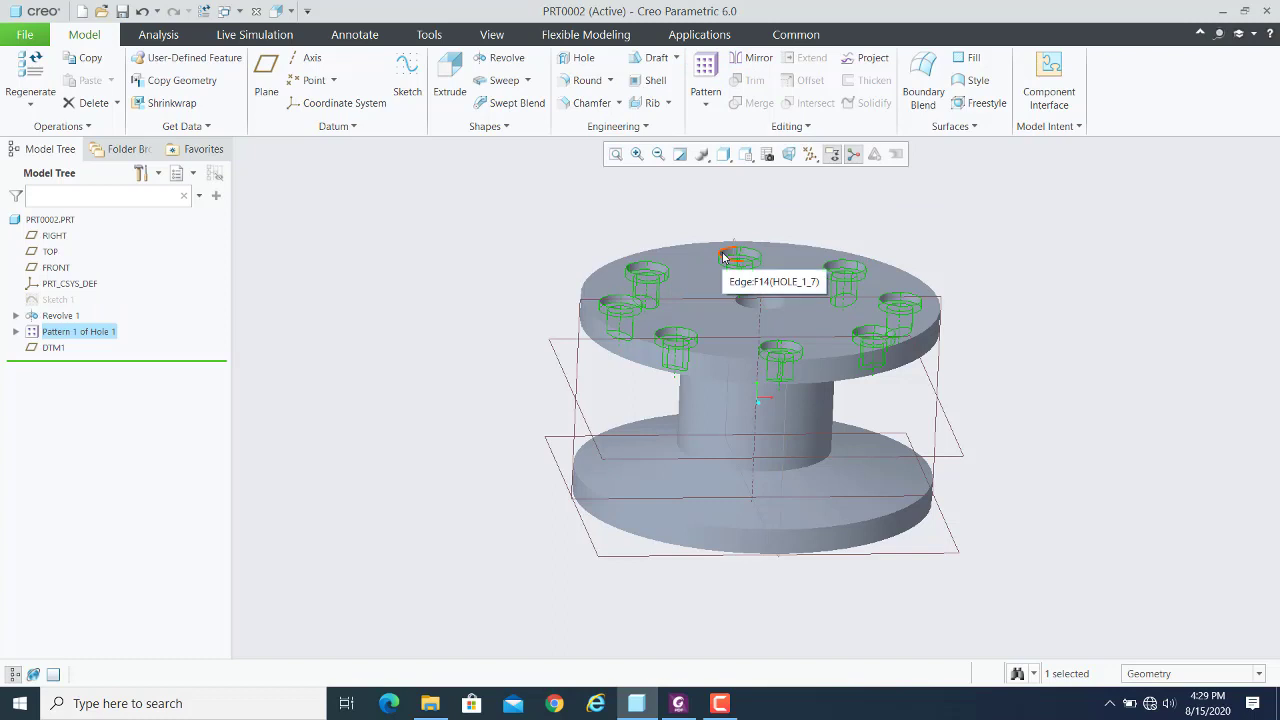
pyautogui.click(379, 300)
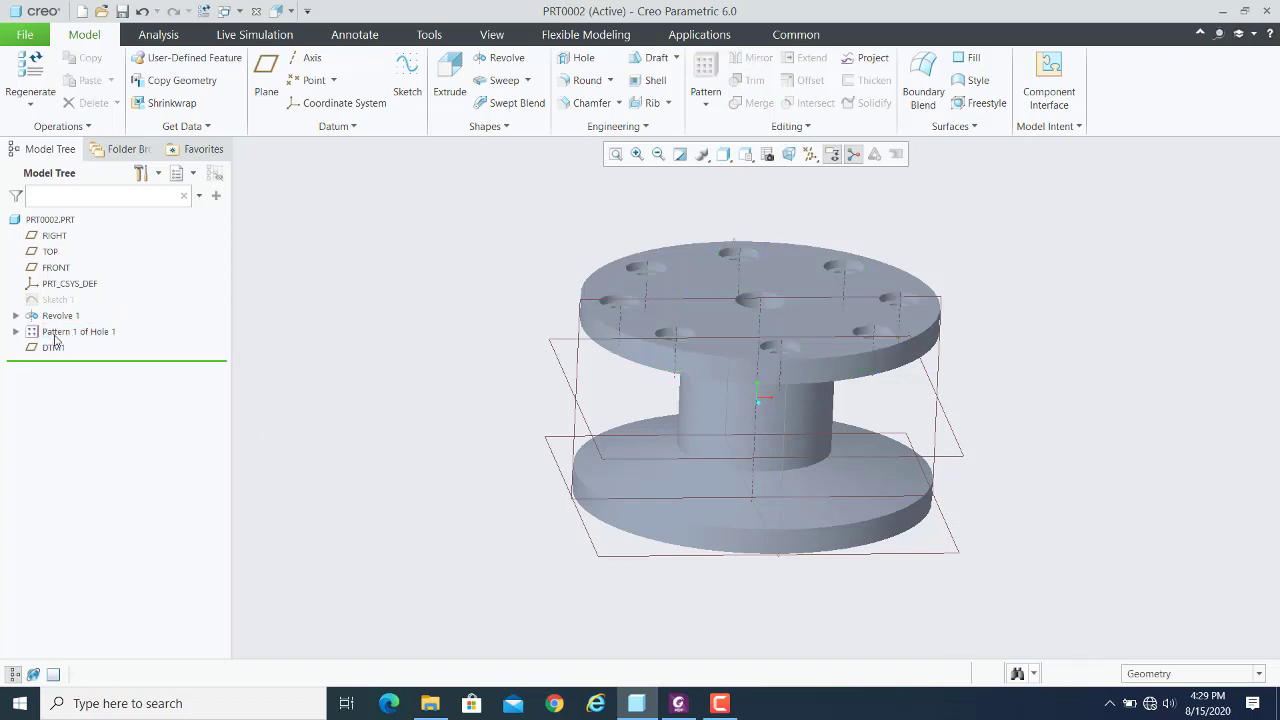
pyautogui.click(60, 331)
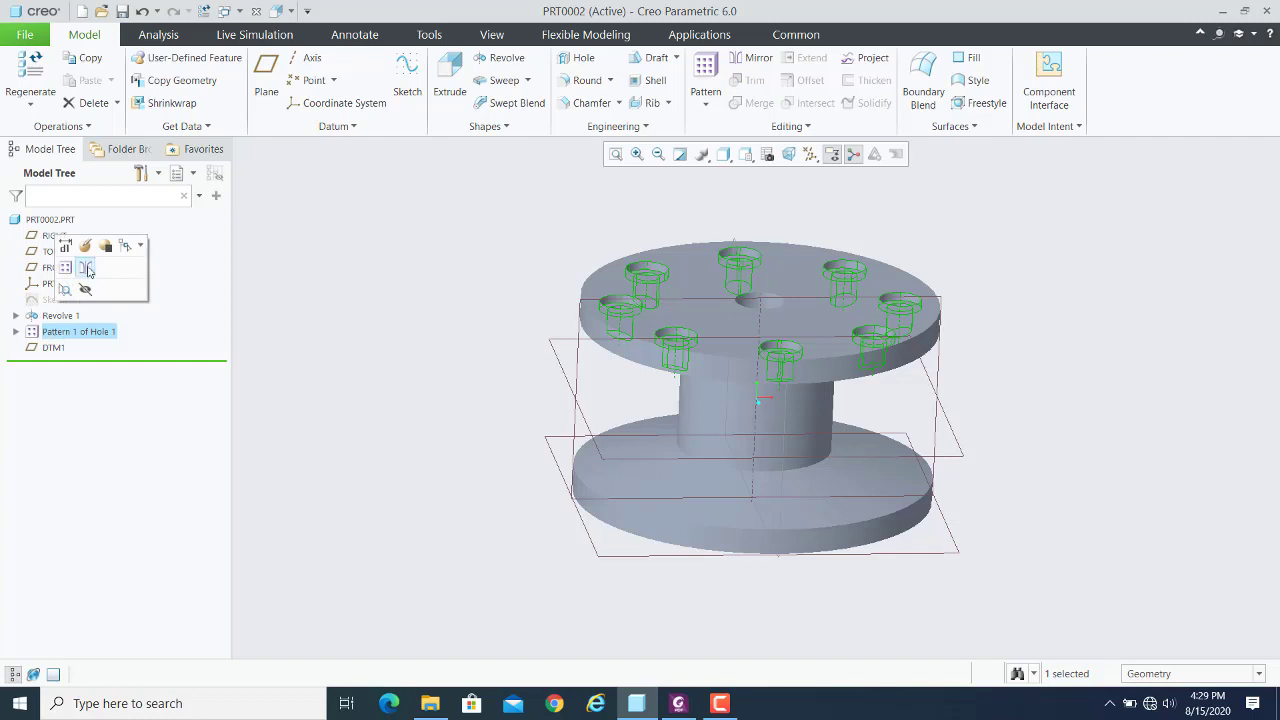
pyautogui.click(88, 268)
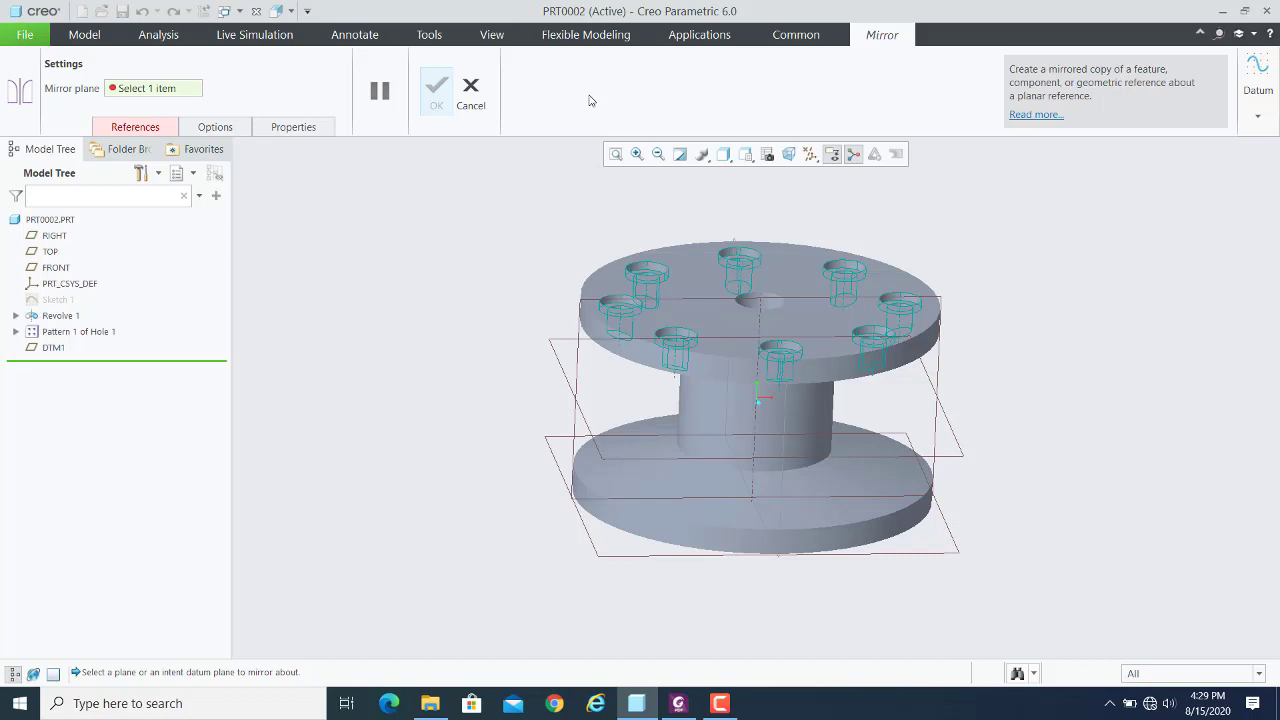
pyautogui.click(140, 129)
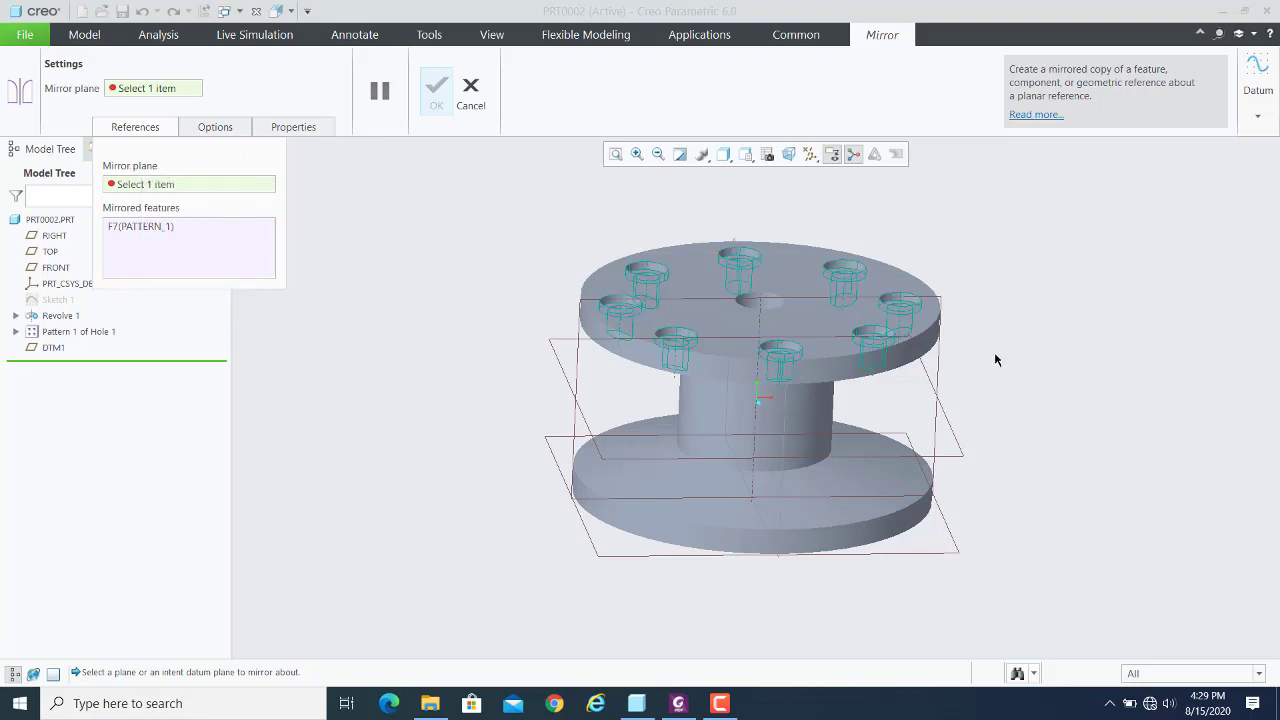
pyautogui.click(960, 460)
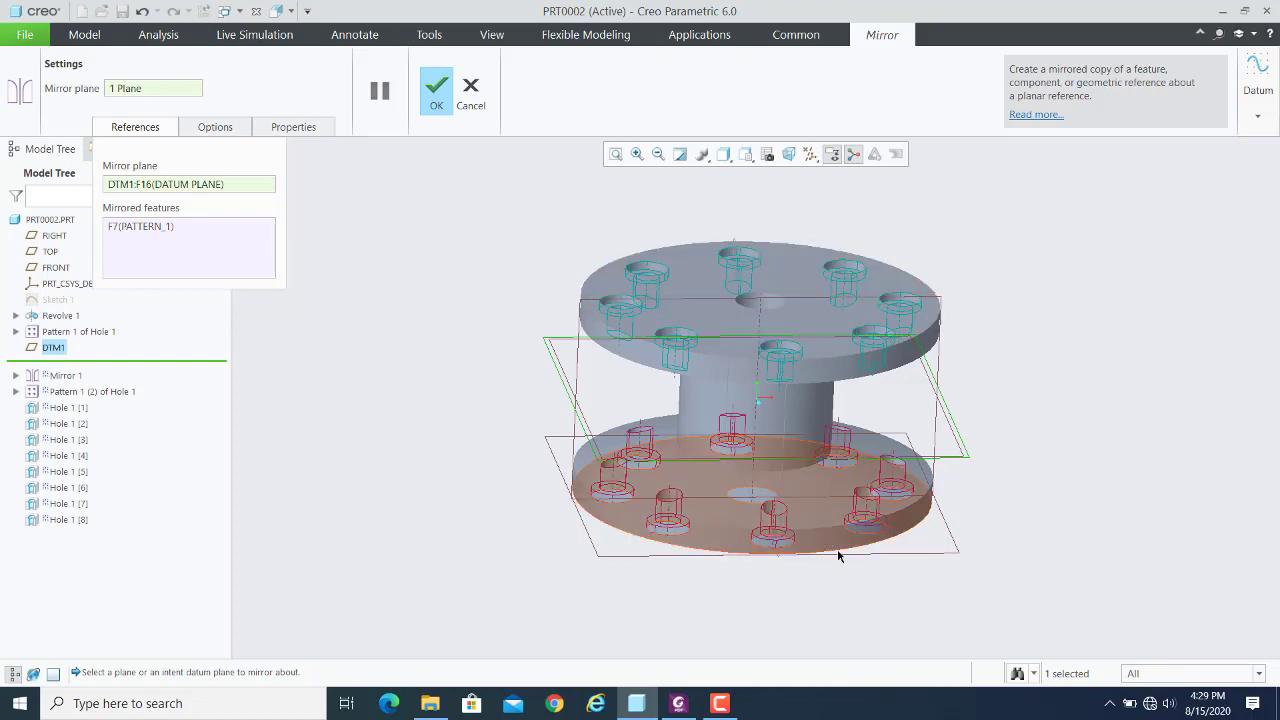
pyautogui.moveTo(1054, 557); pyautogui.dragTo(1003, 523, button='middle')
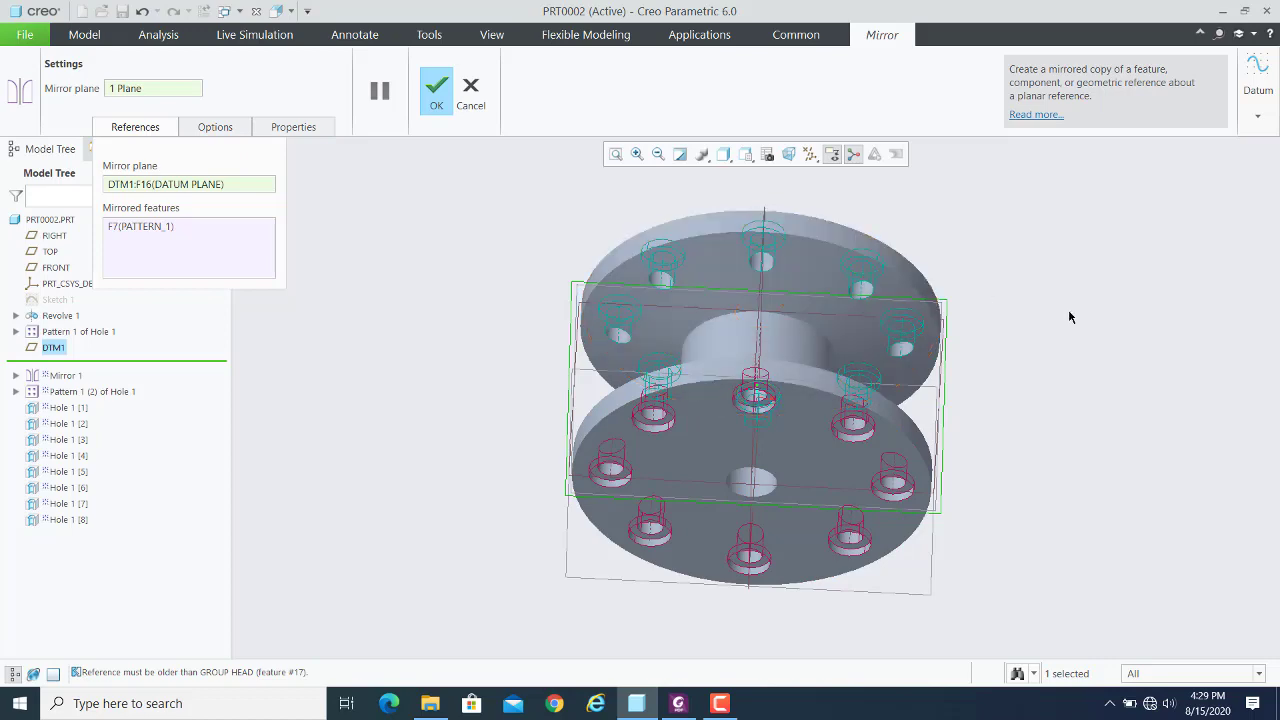
pyautogui.hotkey('ctrl', 'd')
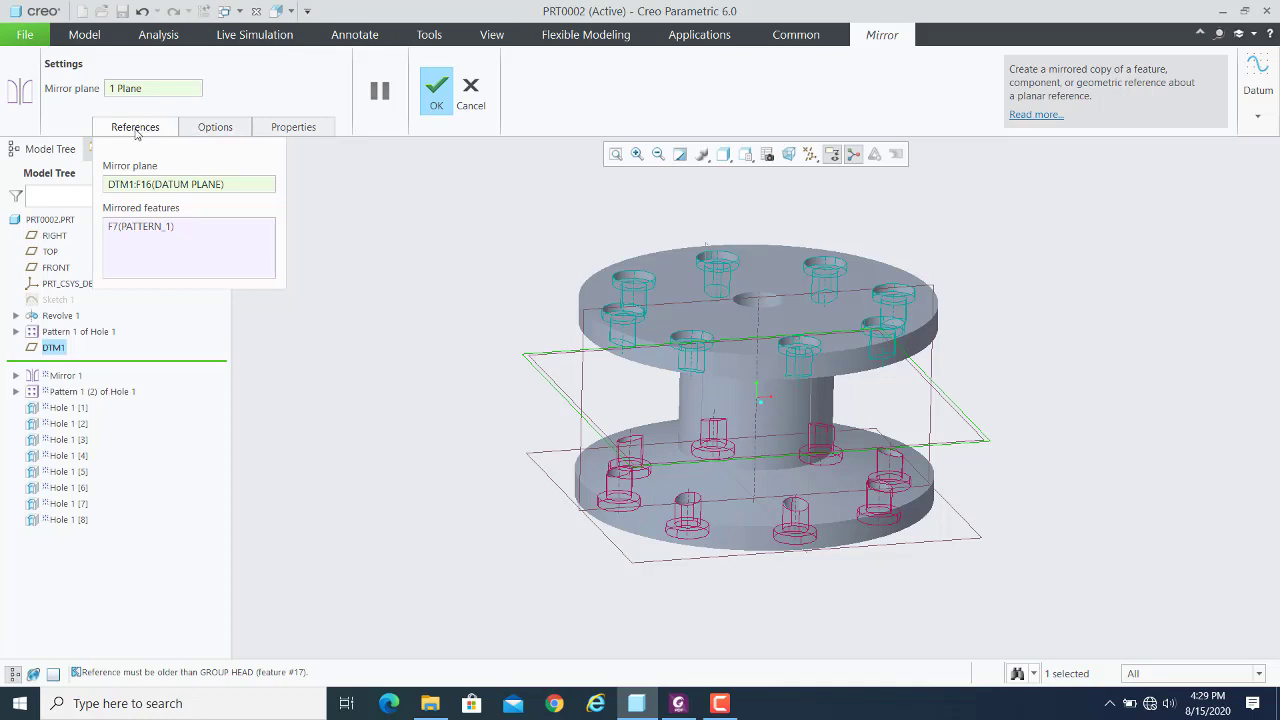
# Try the mirrored hole pattern as an independent copy, and turn Dependent copy back on
pyautogui.click(213, 130)
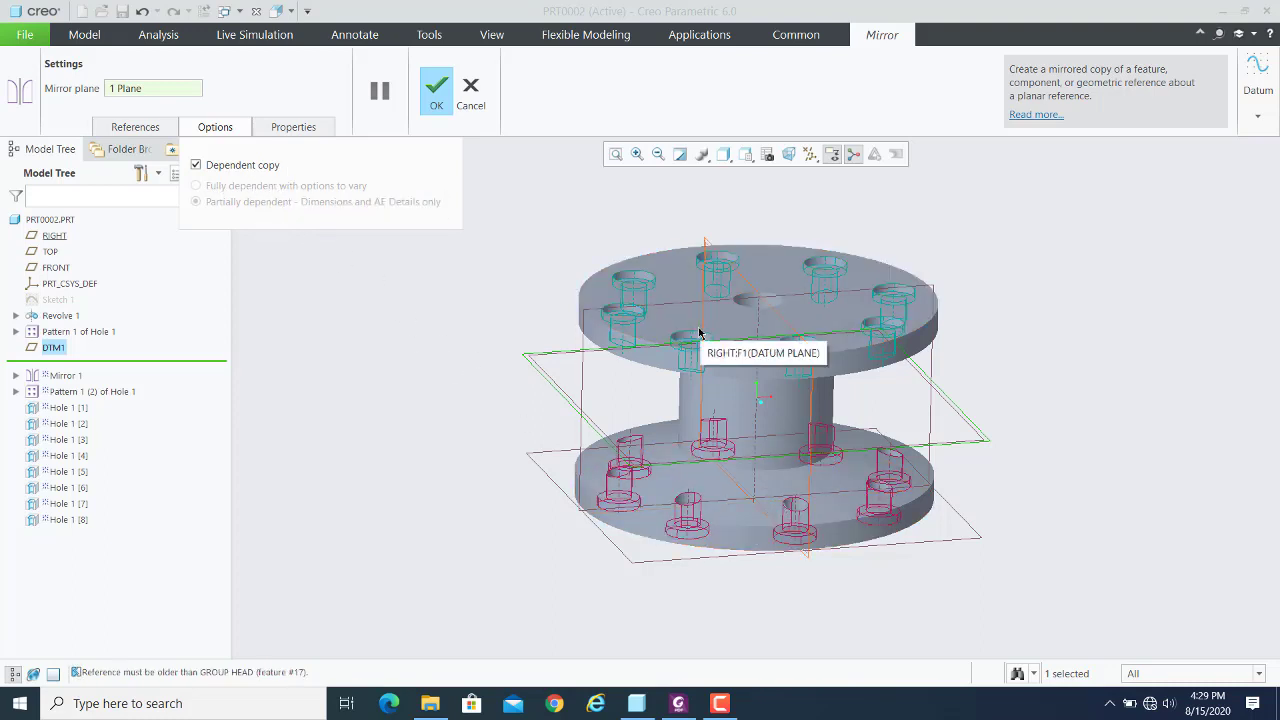
pyautogui.click(197, 166)
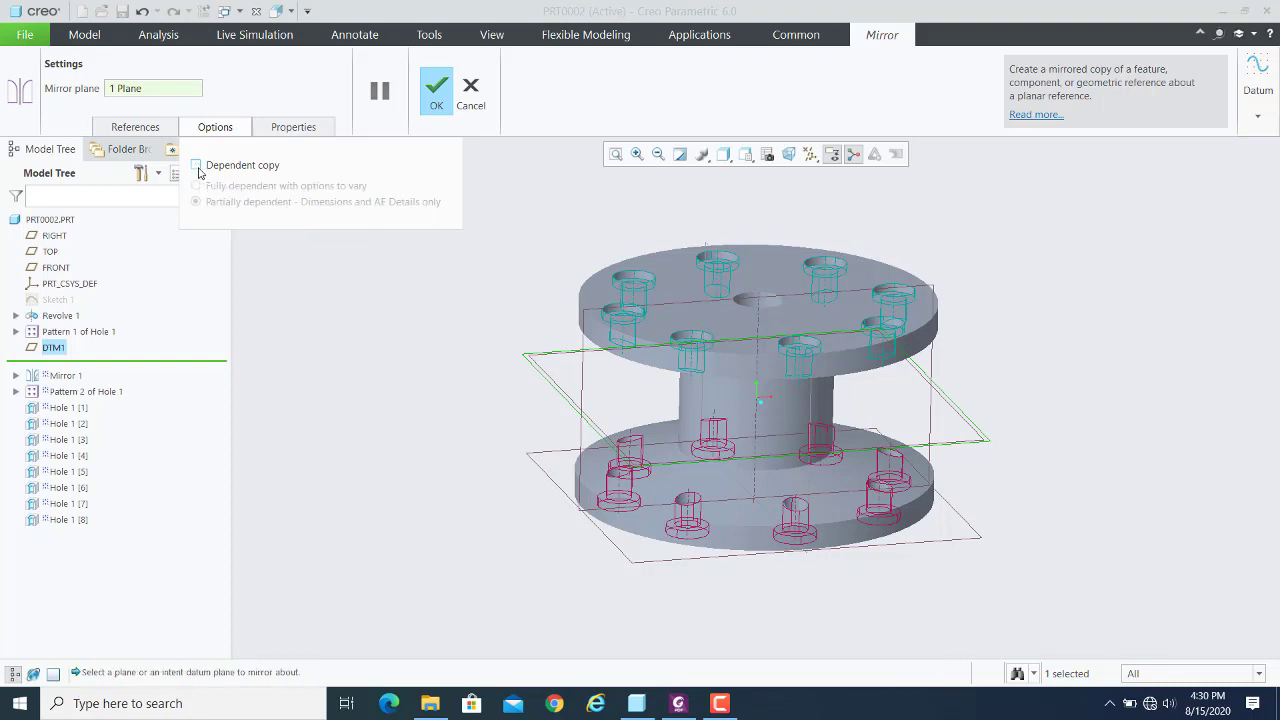
pyautogui.click(900, 463)
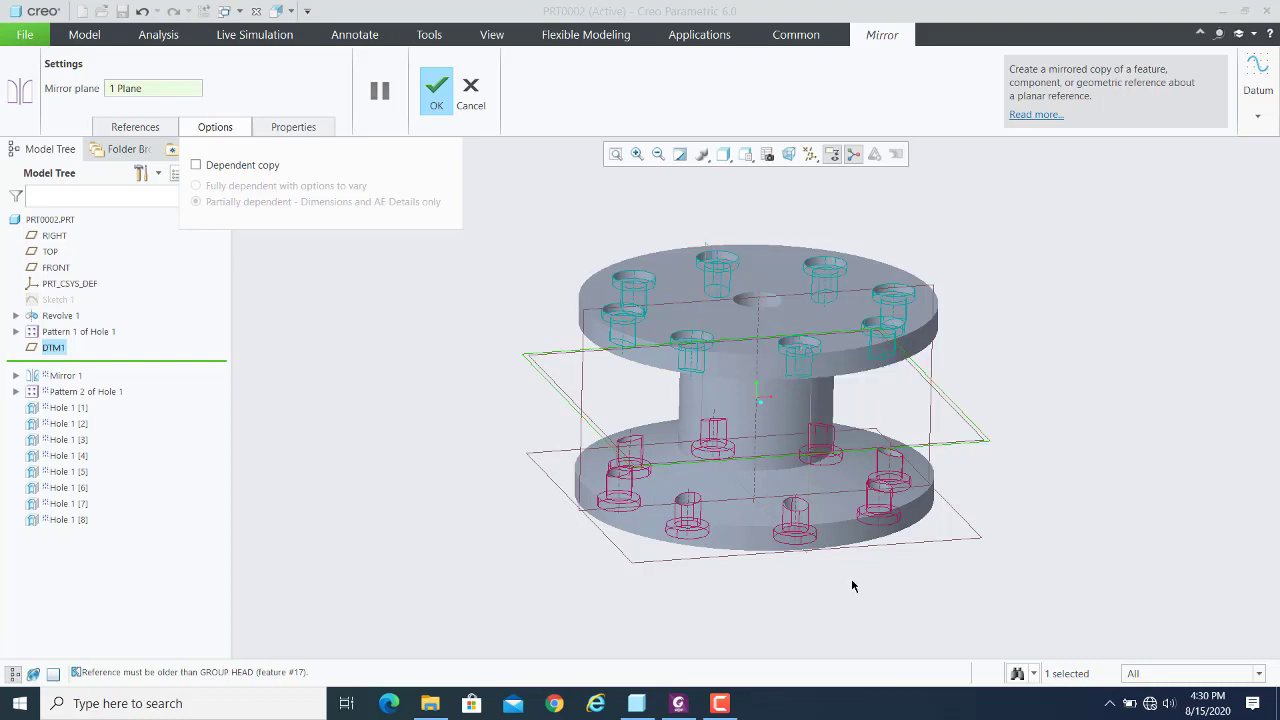
pyautogui.moveTo(852, 585); pyautogui.dragTo(694, 468, button='middle')
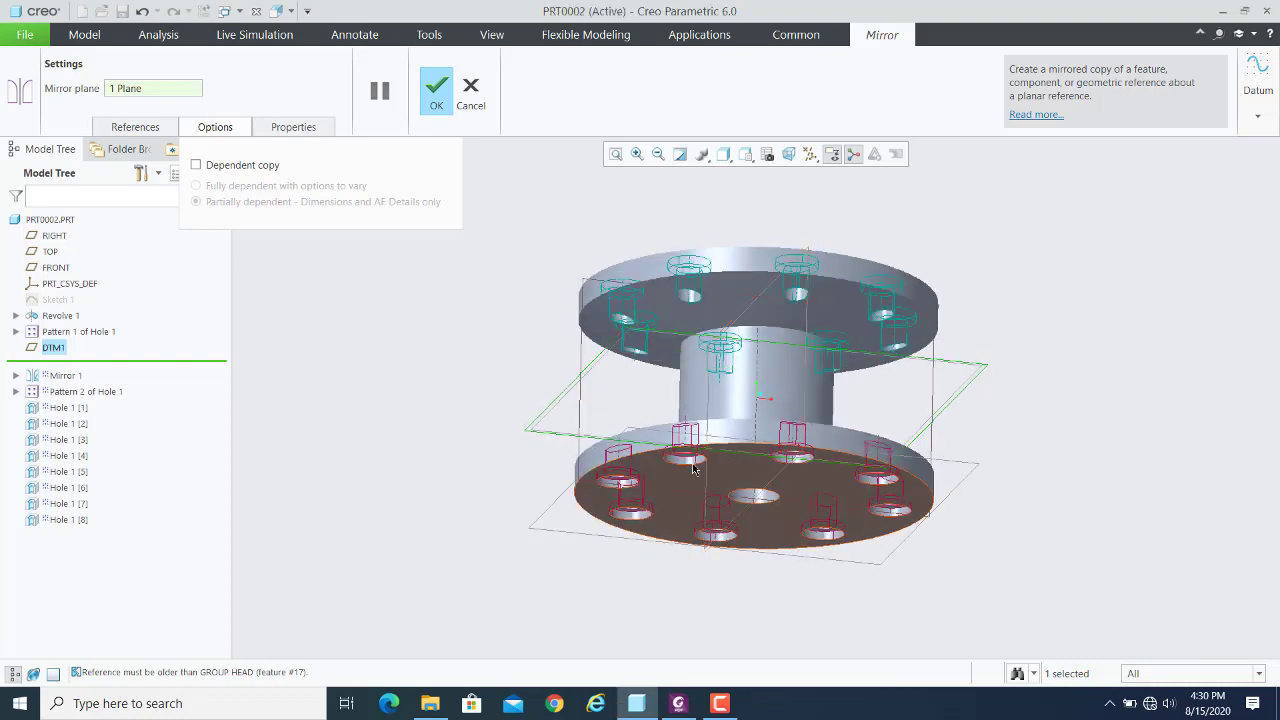
pyautogui.moveTo(1040, 380); pyautogui.dragTo(1043, 398, button='middle')
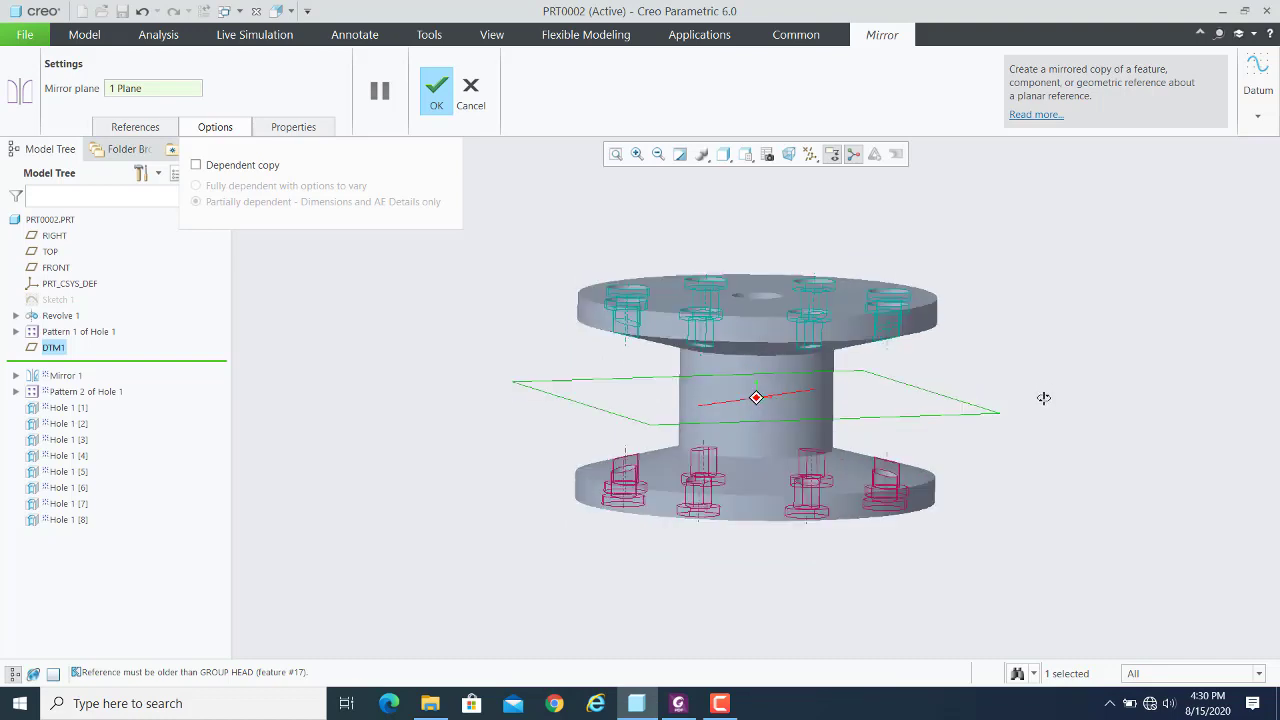
pyautogui.click(196, 165)
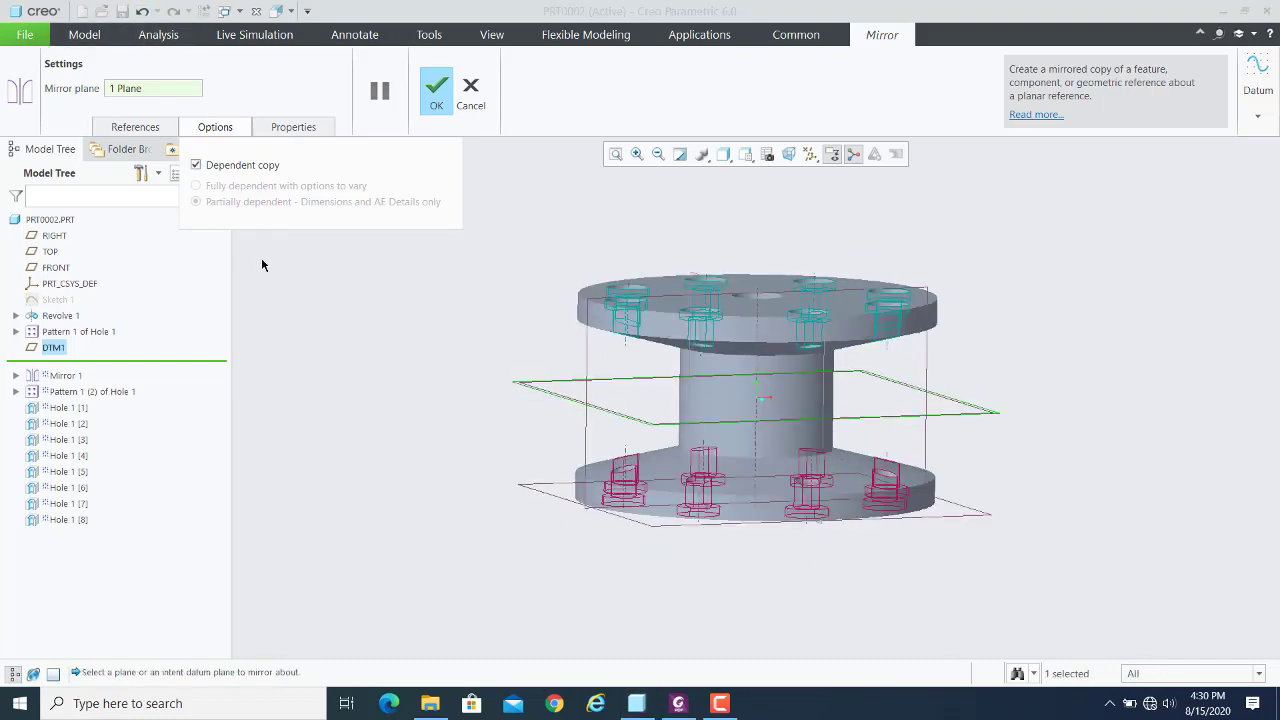
pyautogui.click(196, 165)
pyautogui.click(196, 165)
pyautogui.moveTo(463, 408); pyautogui.dragTo(470, 470, button='middle')
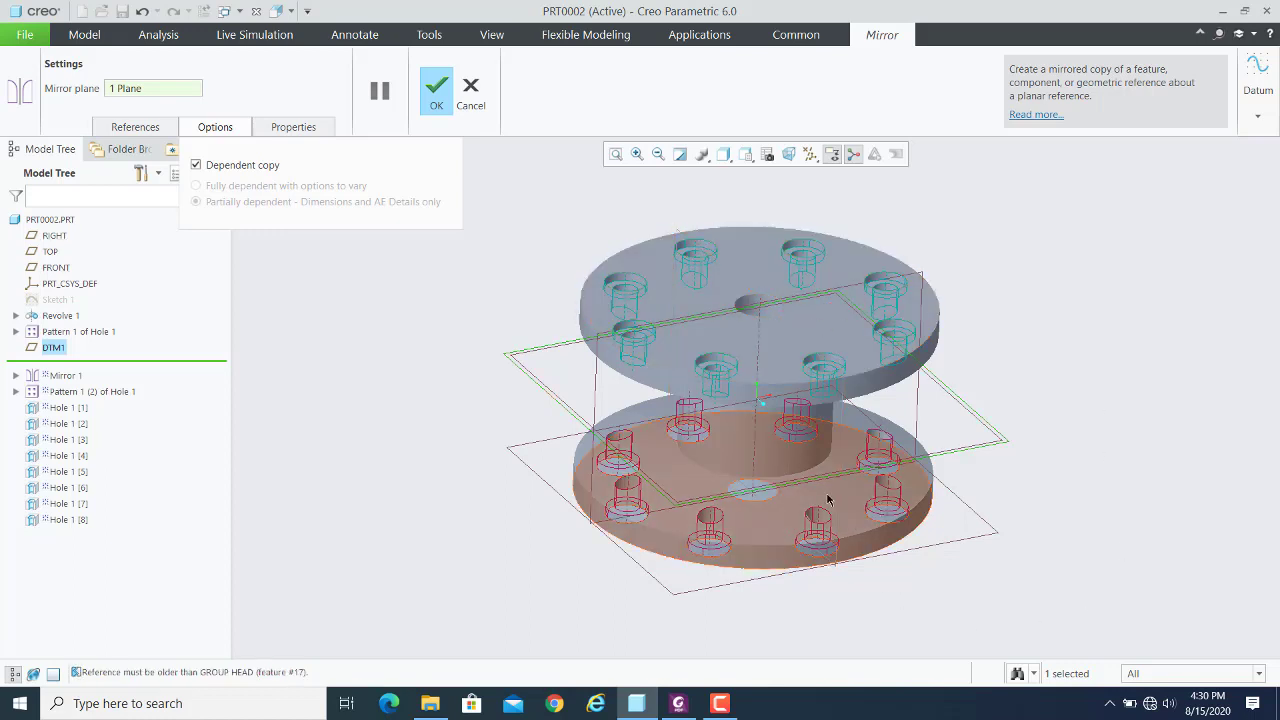
# Complete the mirror of the counterbored hole pattern onto the lower flange
pyautogui.click(203, 128)
pyautogui.click(158, 128)
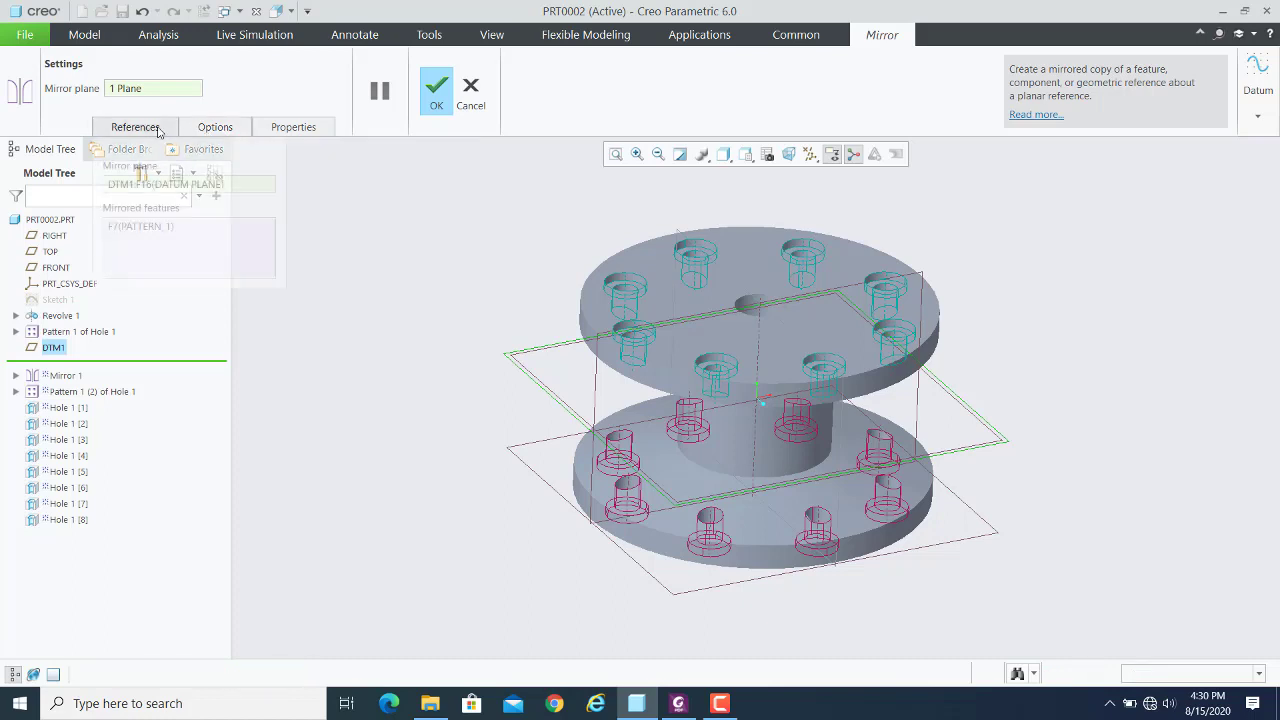
pyautogui.click(158, 128)
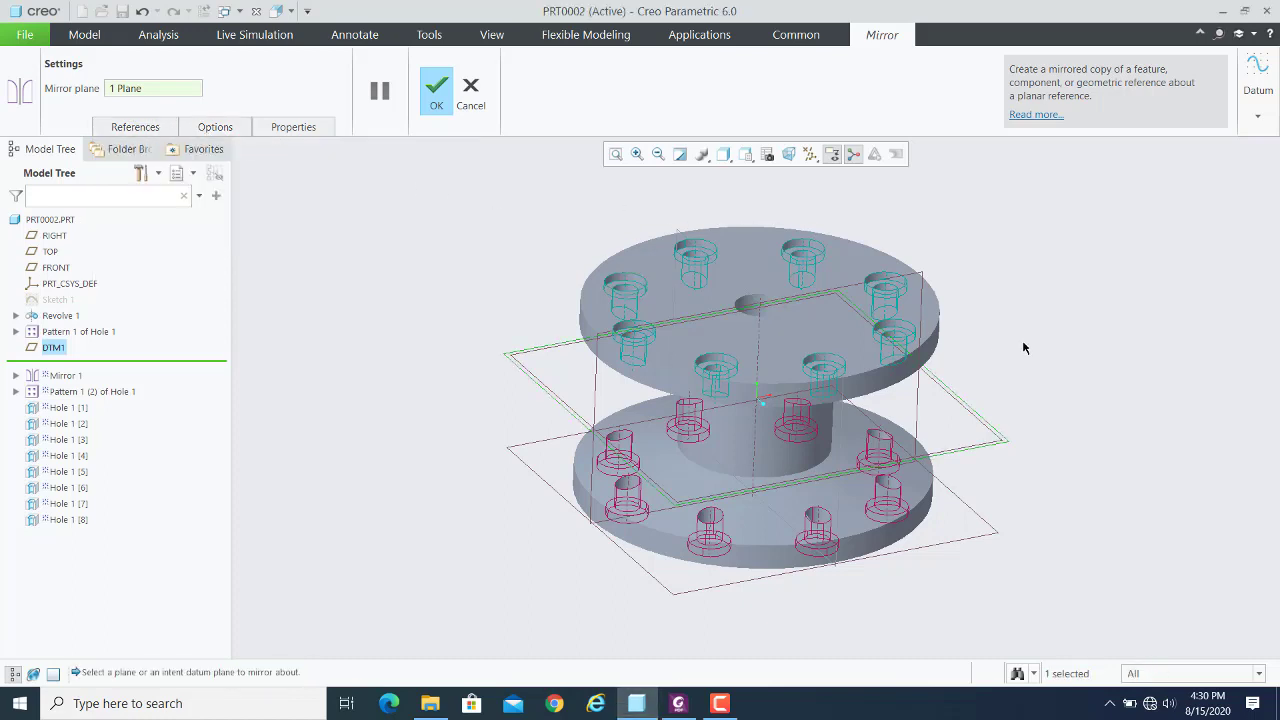
pyautogui.moveTo(1025, 317); pyautogui.dragTo(926, 320, button='middle')
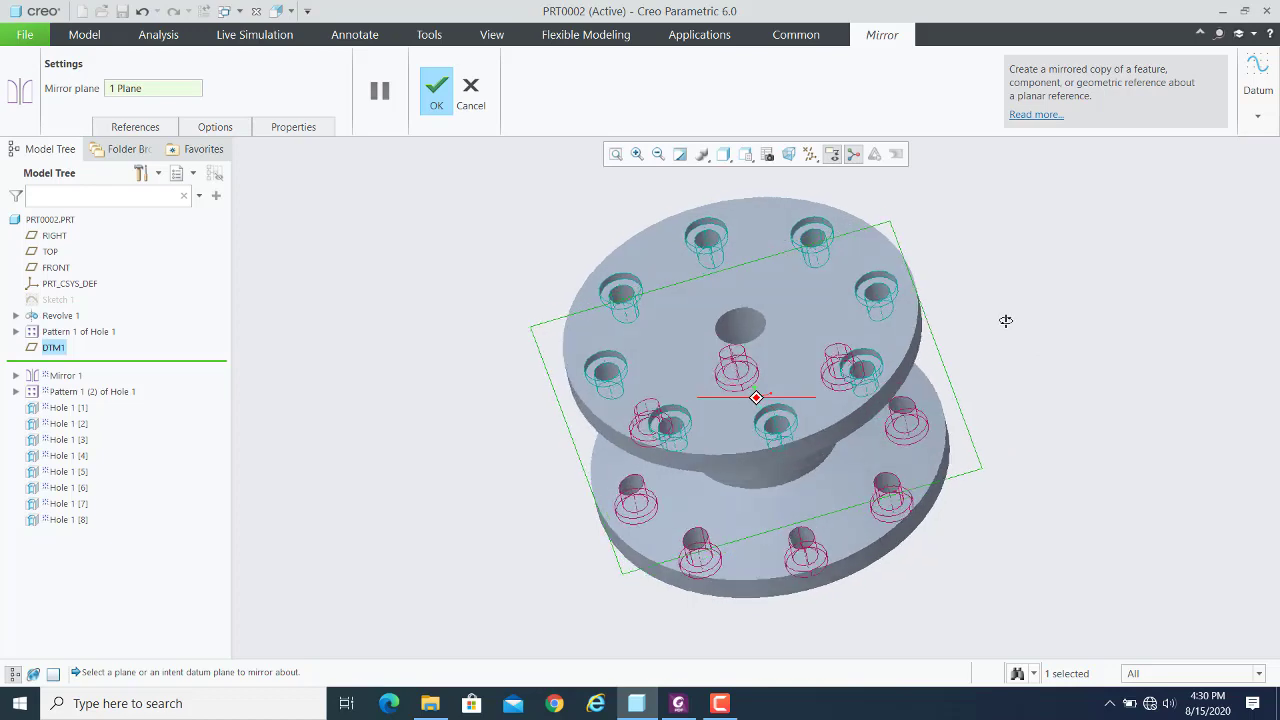
pyautogui.click(436, 92)
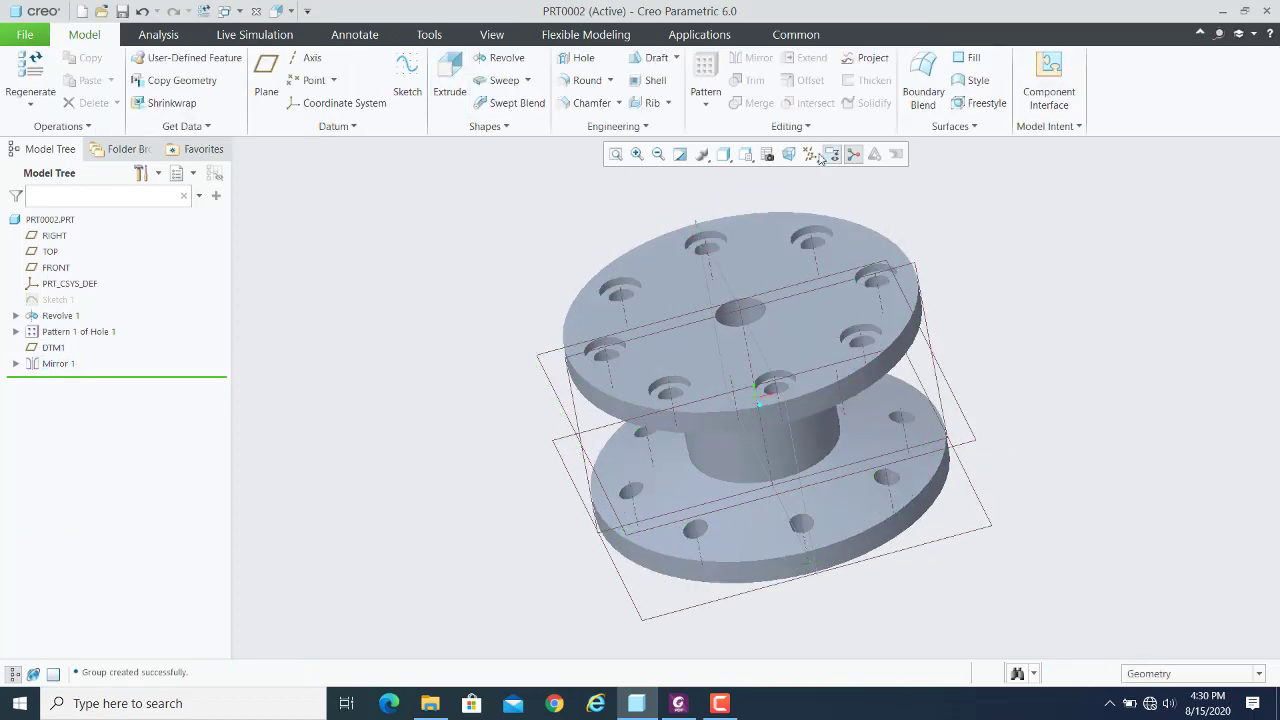
pyautogui.moveTo(1049, 346)
pyautogui.mouseDown(button='middle')
pyautogui.moveTo(1042, 221)
pyautogui.moveTo(1030, 232)
pyautogui.moveTo(1145, 322)
pyautogui.moveTo(1124, 309)
pyautogui.mouseUp(button='middle')
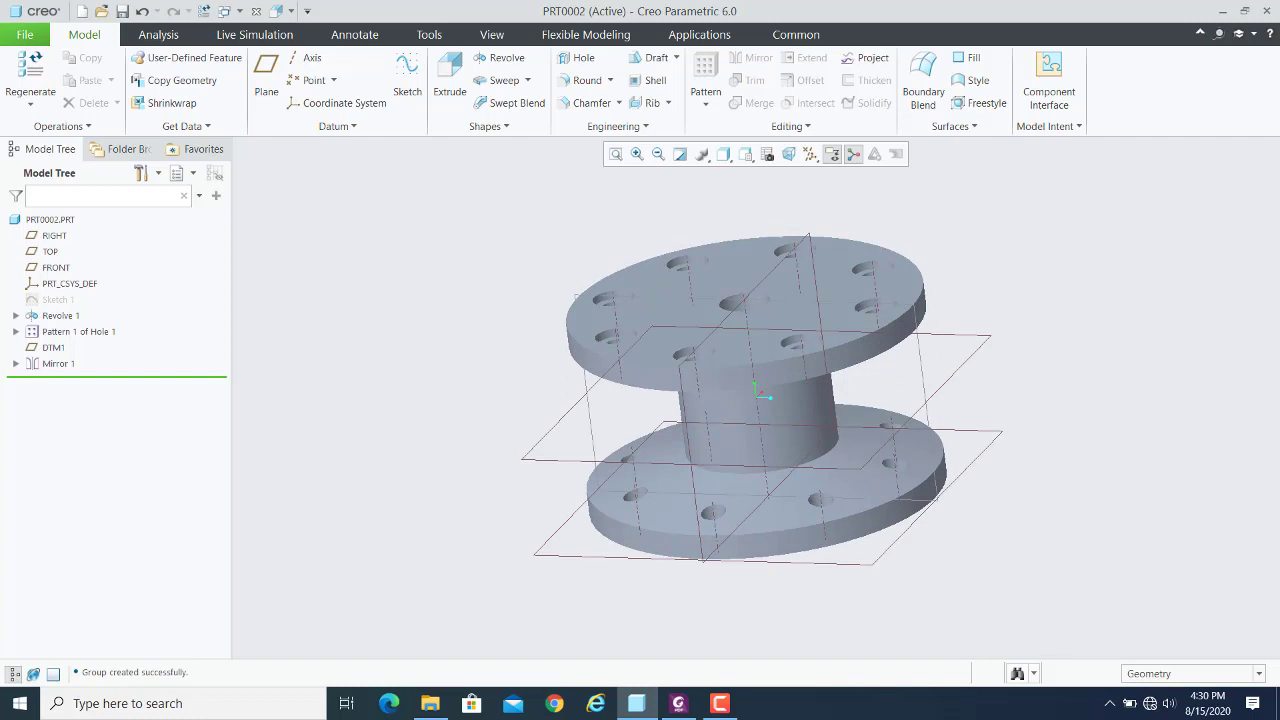
pyautogui.click(719, 703)
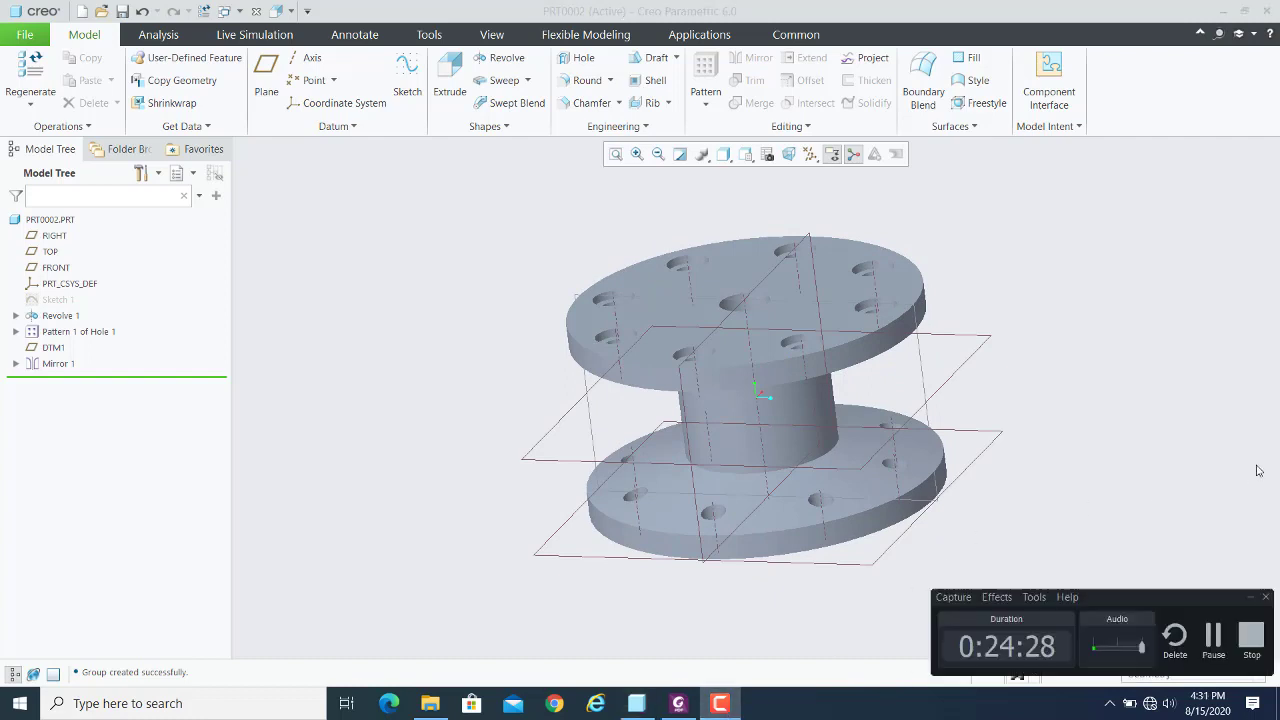